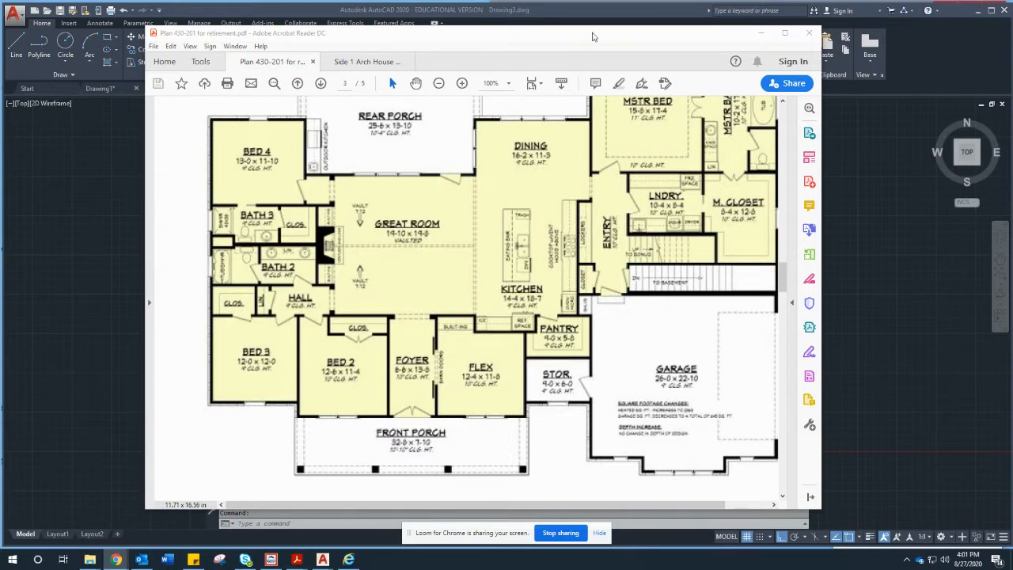
Step: Switch from the PDF plan to the AutoCAD drawing and offset the lower-left bedroom's right wall line 4.5 inches outward
click(764, 33)
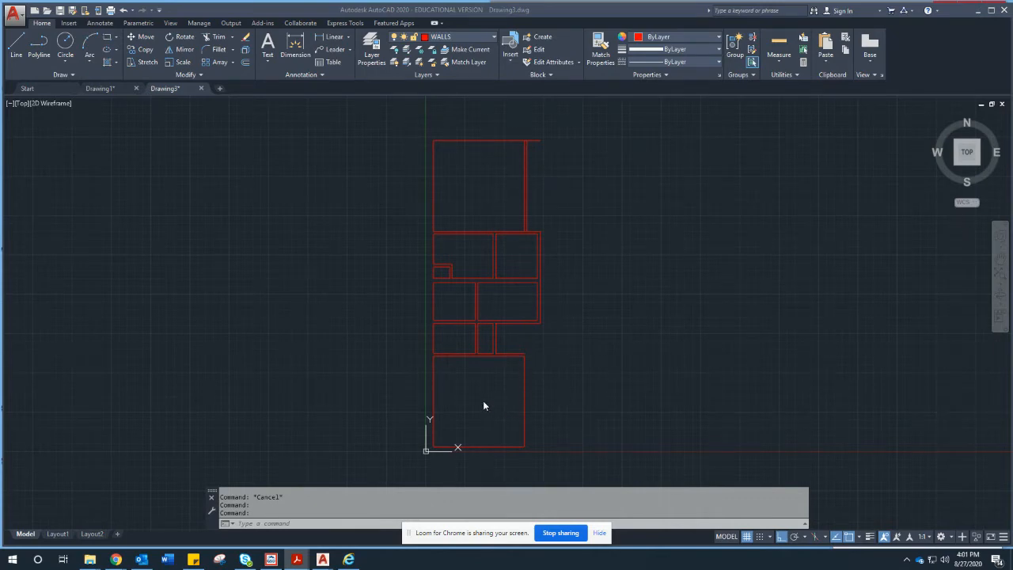
scroll(547, 402, down, 2)
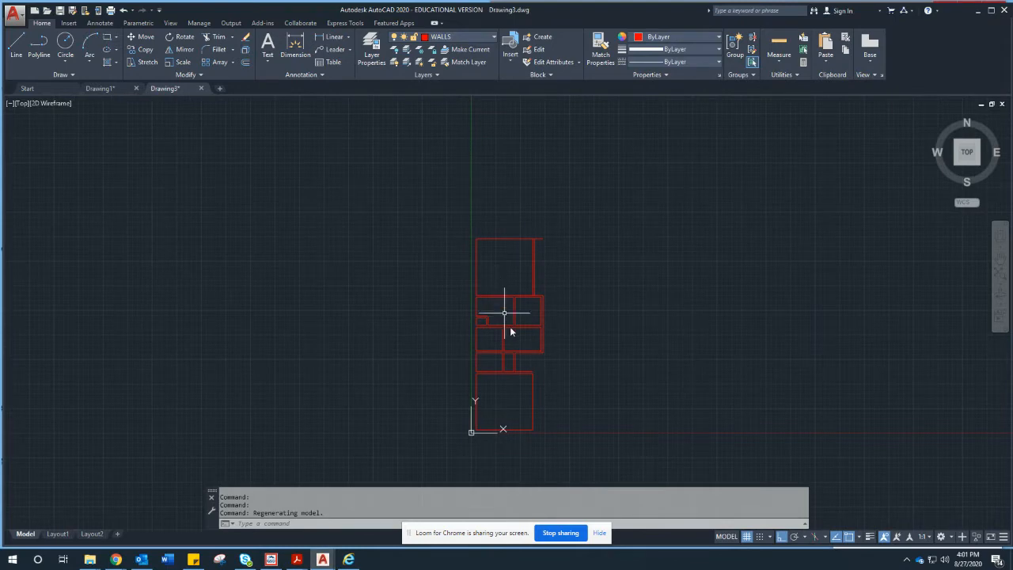
scroll(537, 369, down, 2)
middle_drag(537, 369, 479, 359)
scroll(475, 289, up, 6)
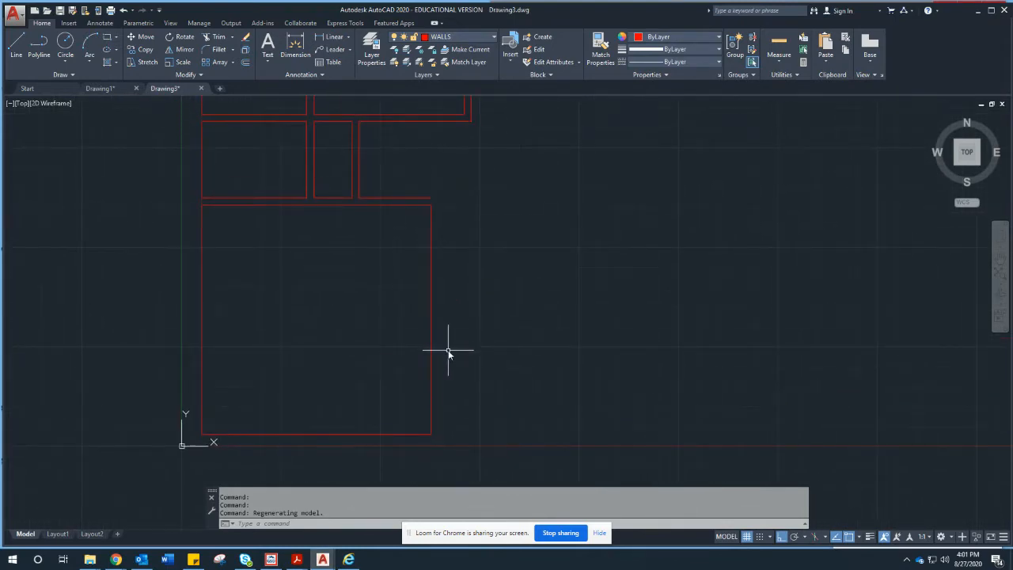
text(o)
key(Return)
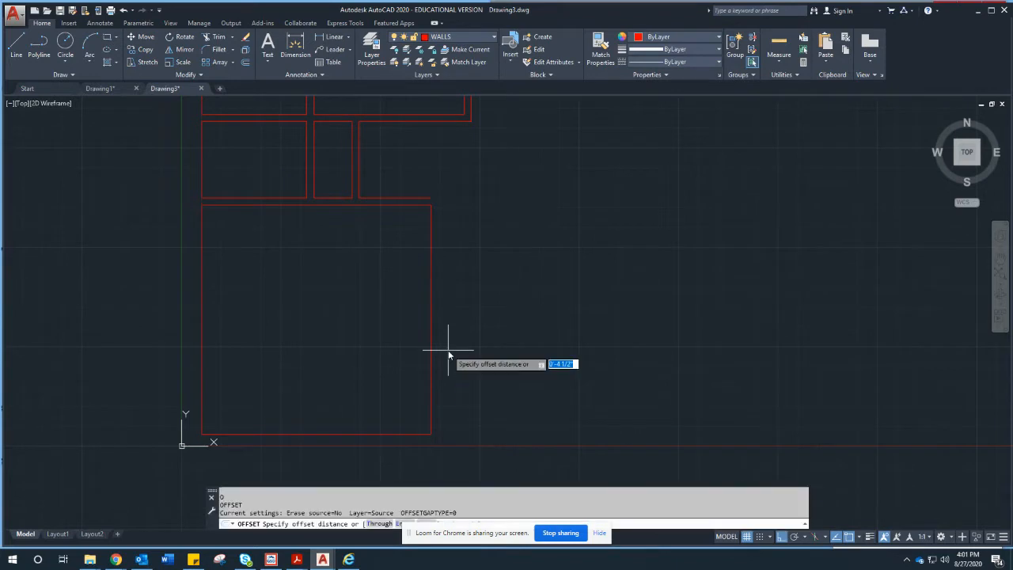
text(4.5)
key(Return)
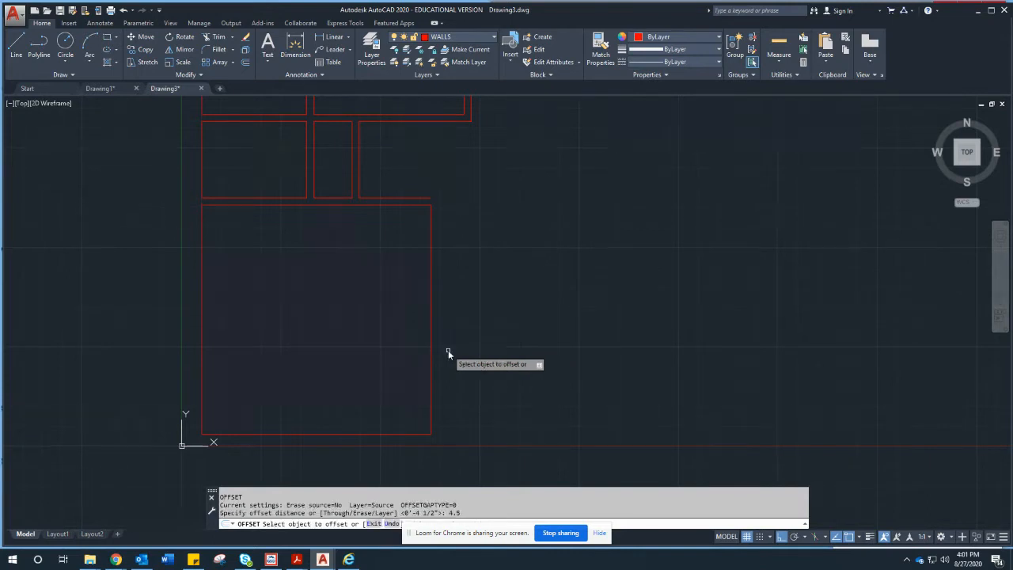
click(433, 328)
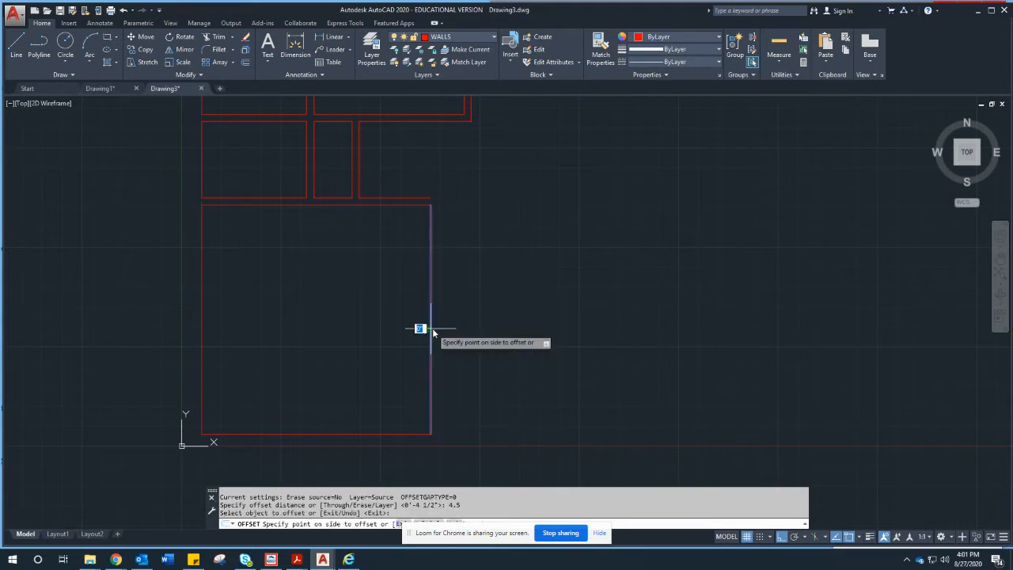
click(467, 325)
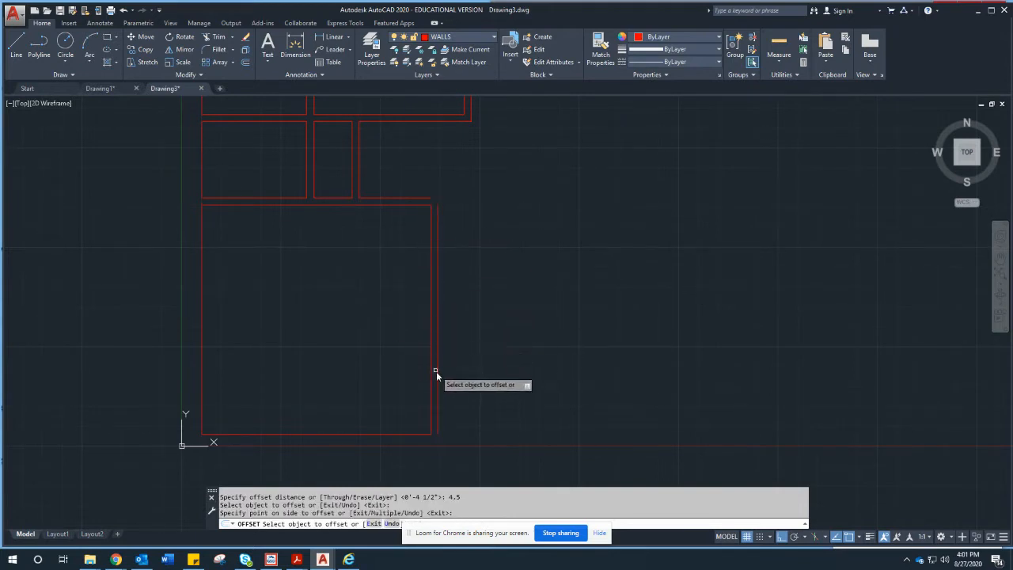
scroll(443, 437, down, 2)
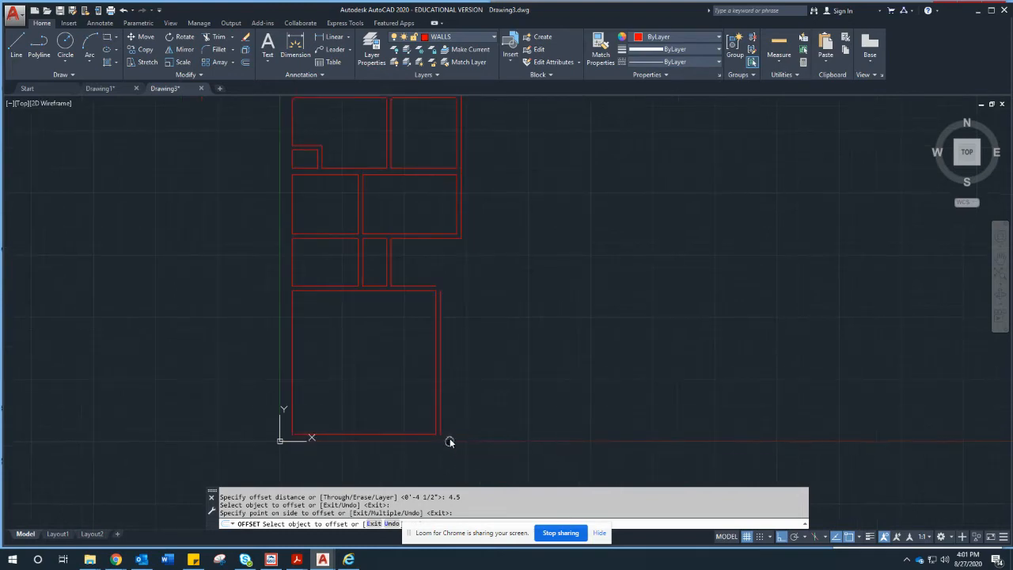
middle_drag(446, 441, 429, 351)
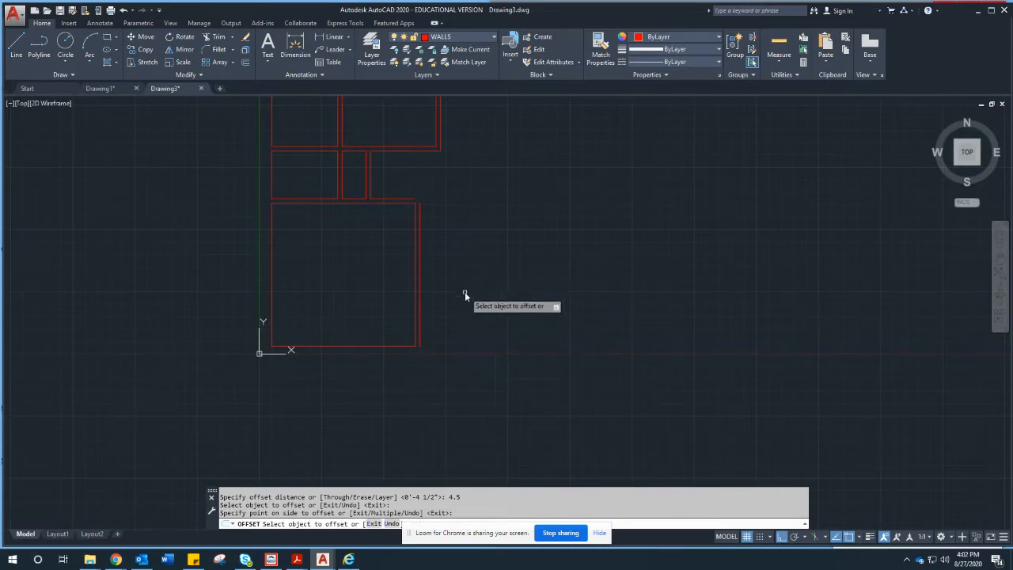
key(Escape)
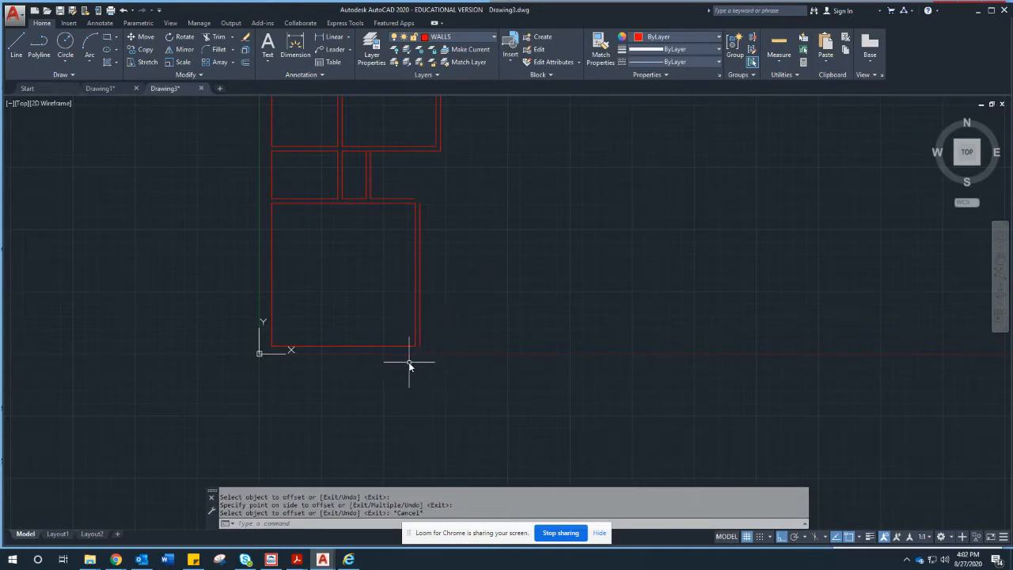
Step: Stretch the lower end of the offset wall line straight down by 24 inches
scroll(408, 362, up, 2)
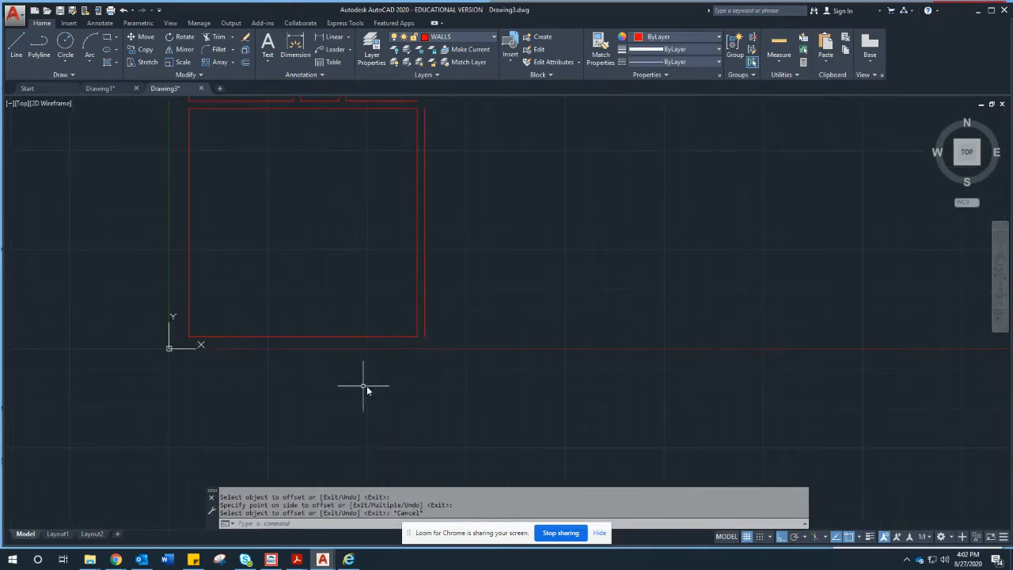
key(Escape)
key(Escape)
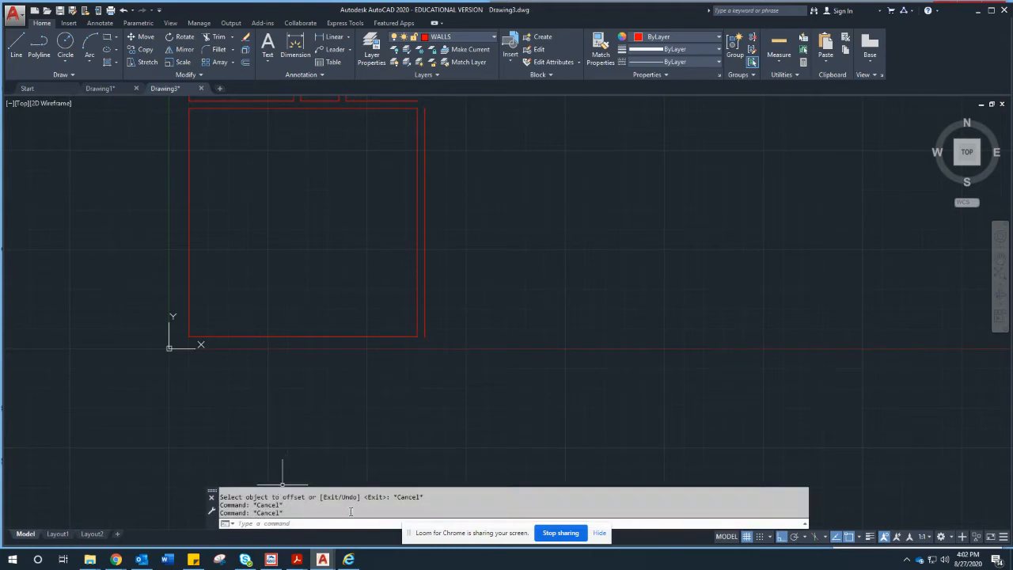
click(425, 326)
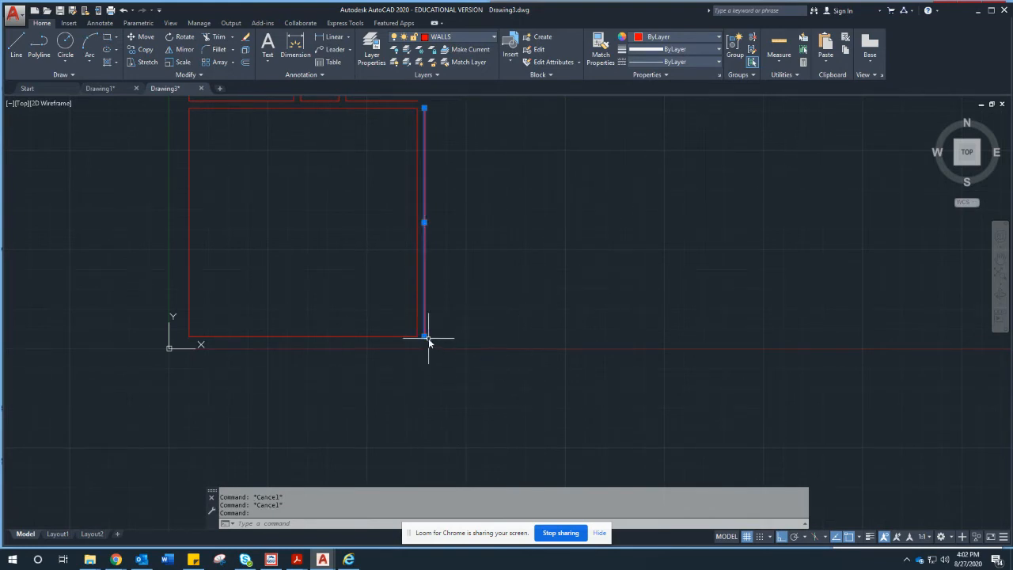
click(426, 338)
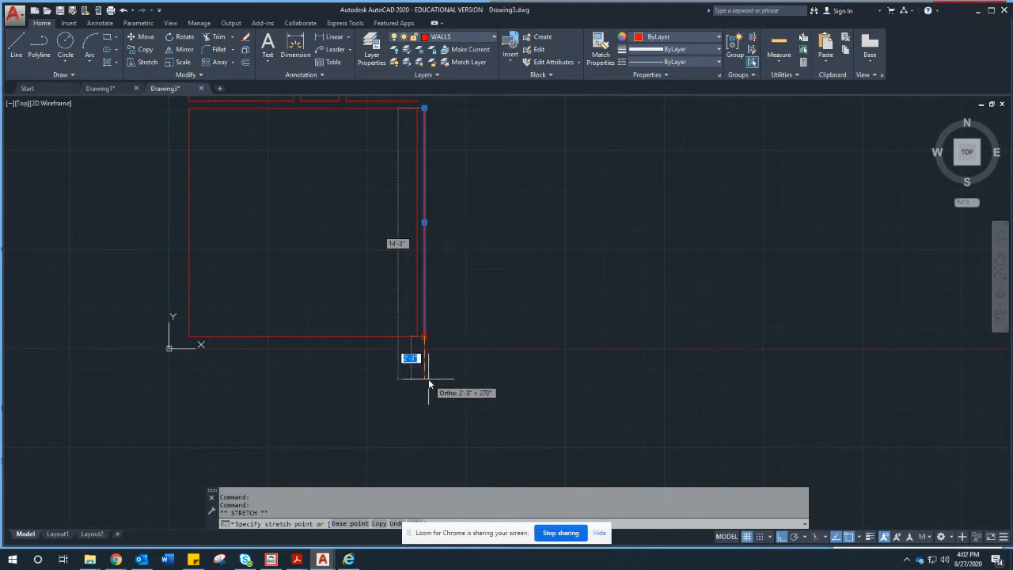
text(24)
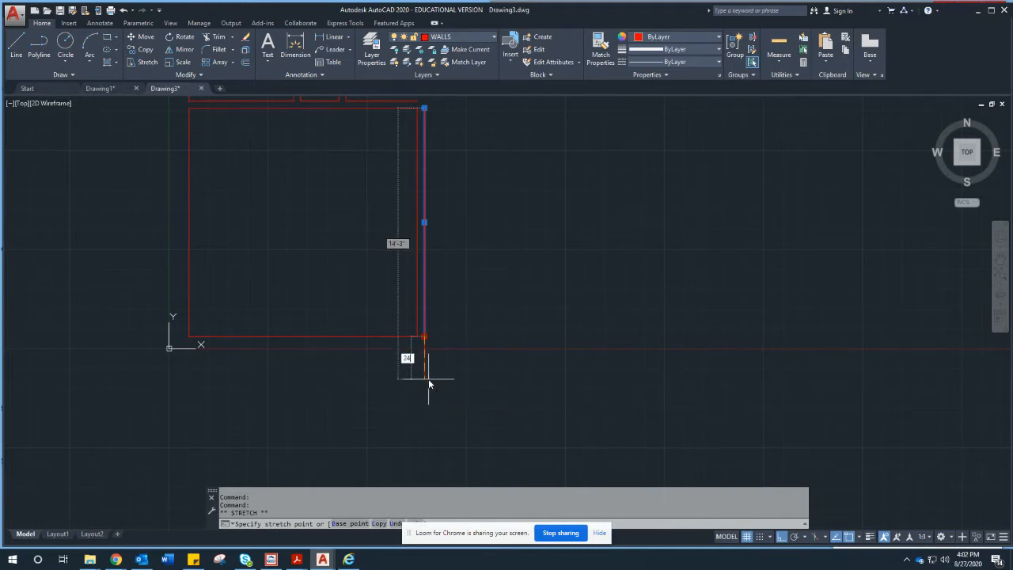
key(Return)
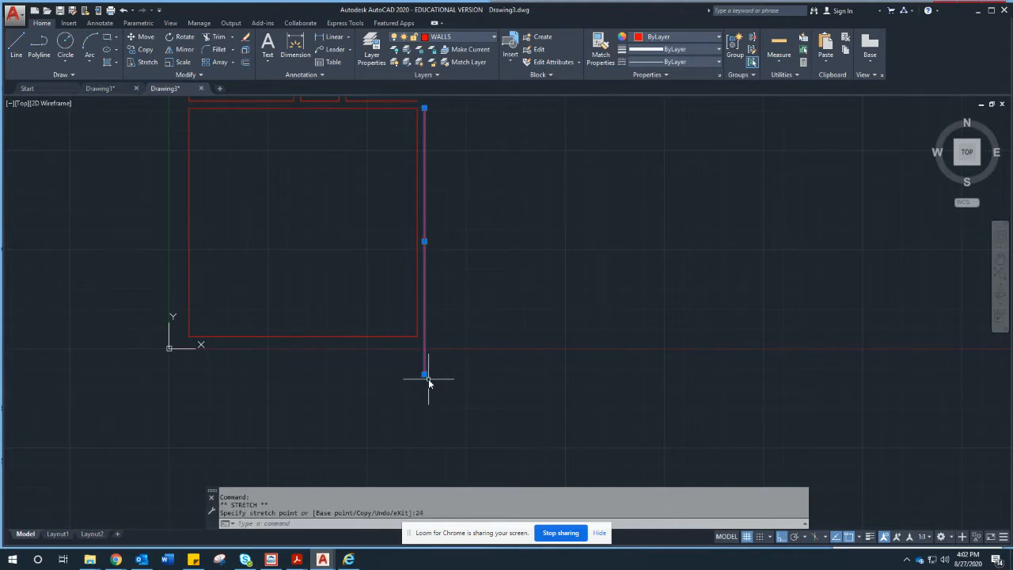
click(435, 387)
key(Escape)
key(Escape)
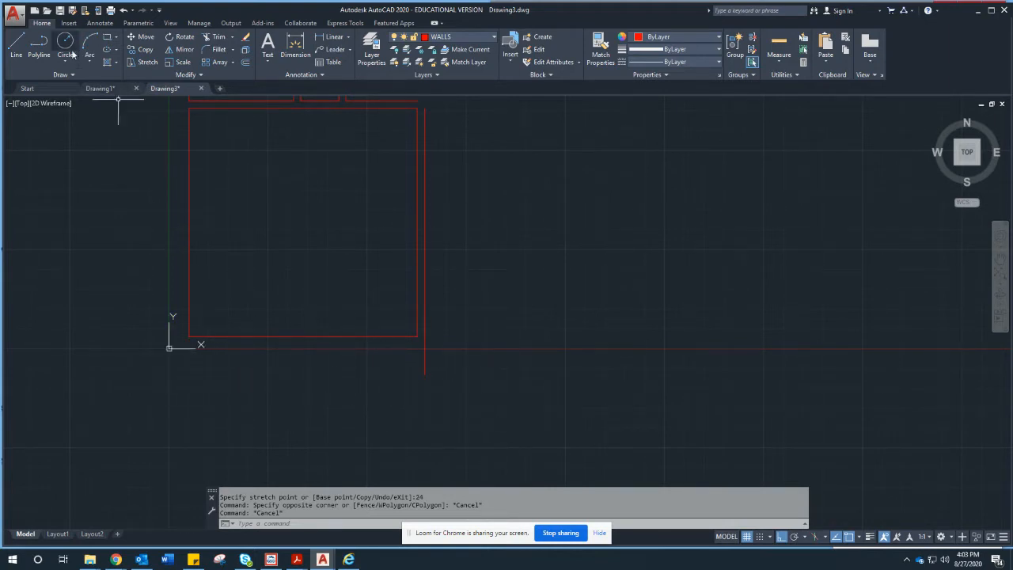
Step: Draw a horizontal wall line 12'6" to the right from the lower end of the stretched wall line
click(19, 46)
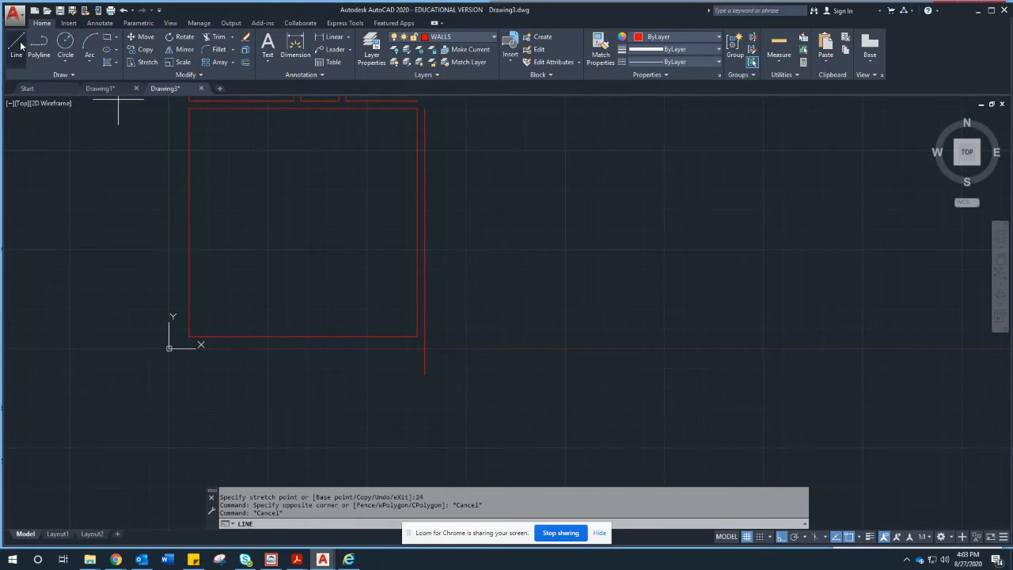
click(426, 376)
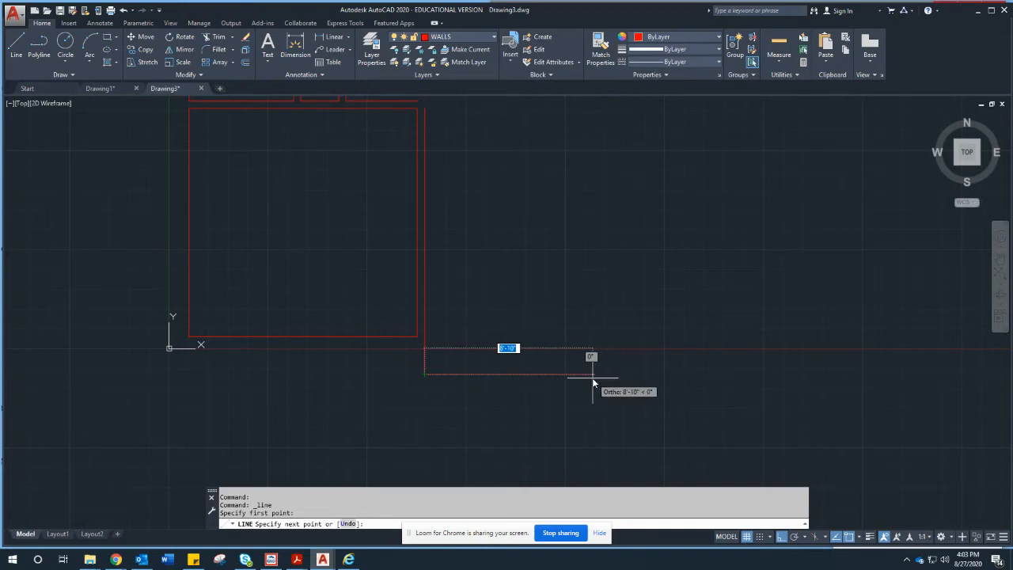
text(12.5)
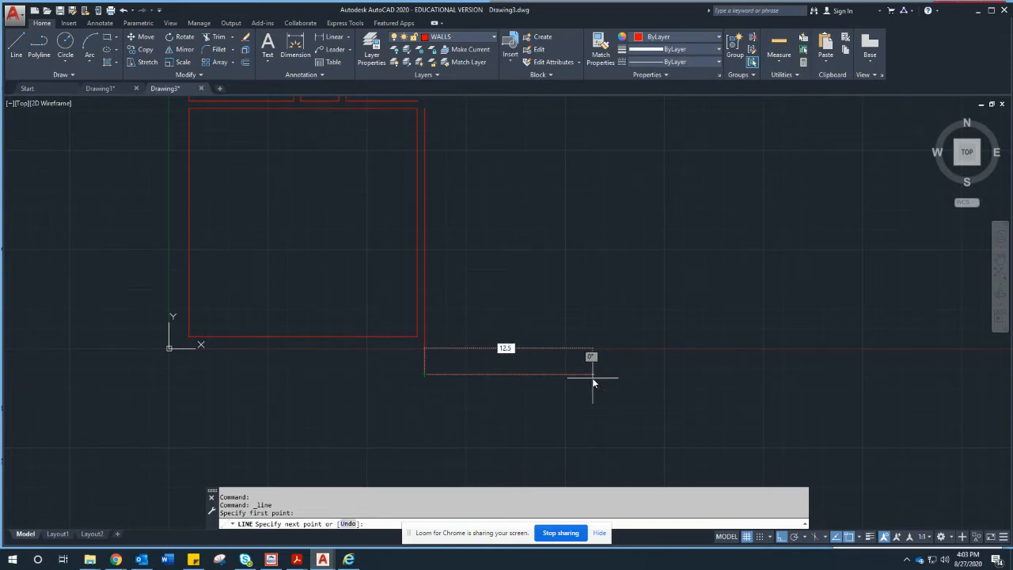
text(')
key(BackSpace)
key(BackSpace)
key(BackSpace)
text('6)
key(Return)
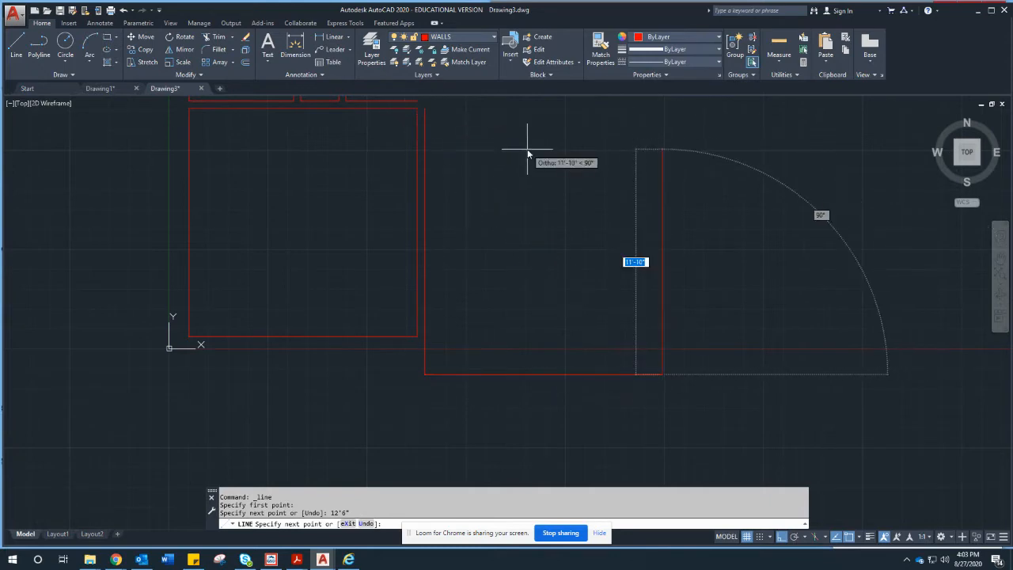
Step: Continue the line up perpendicular to the neighbouring bedroom's top wall, then back across to the stretched line's upper end, closing the room
middle_drag(528, 153, 519, 261)
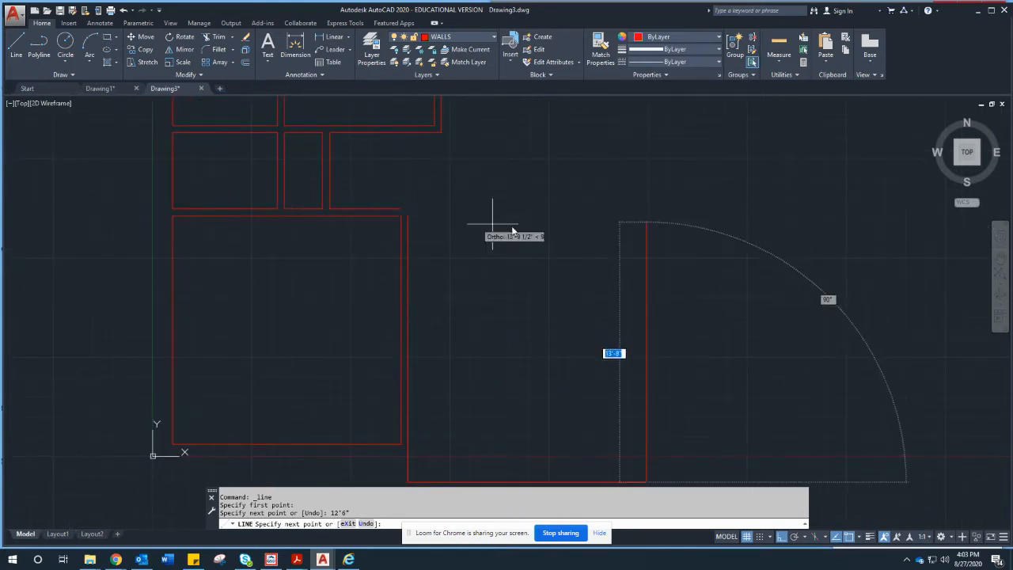
scroll(576, 237, down, 2)
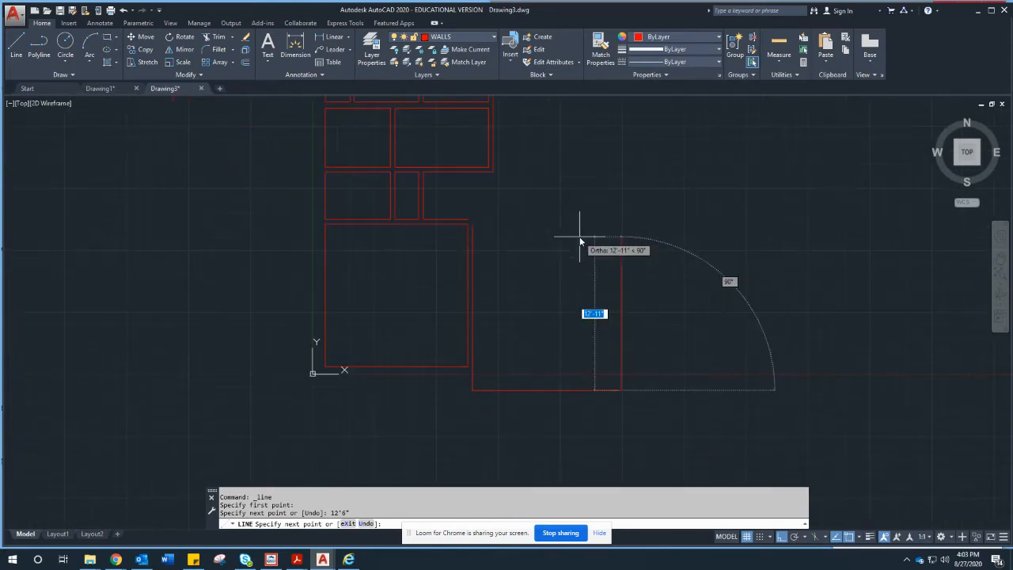
middle_drag(580, 241, 579, 207)
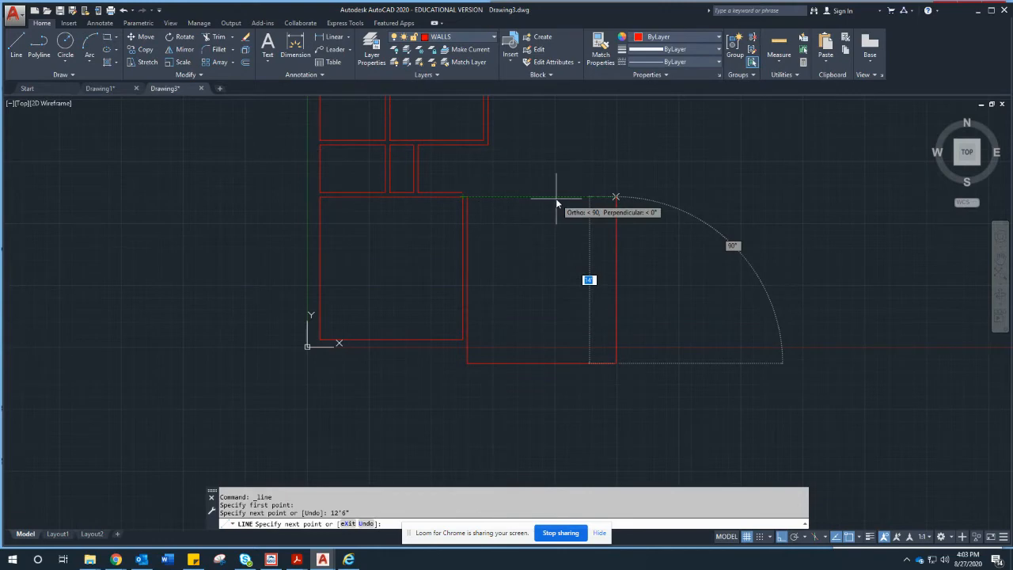
text(per)
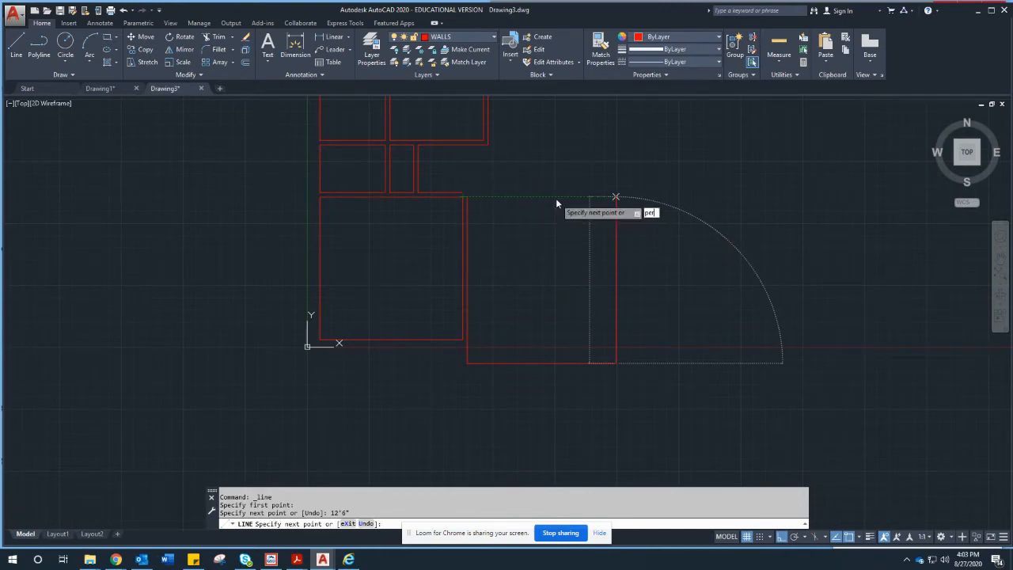
key(Return)
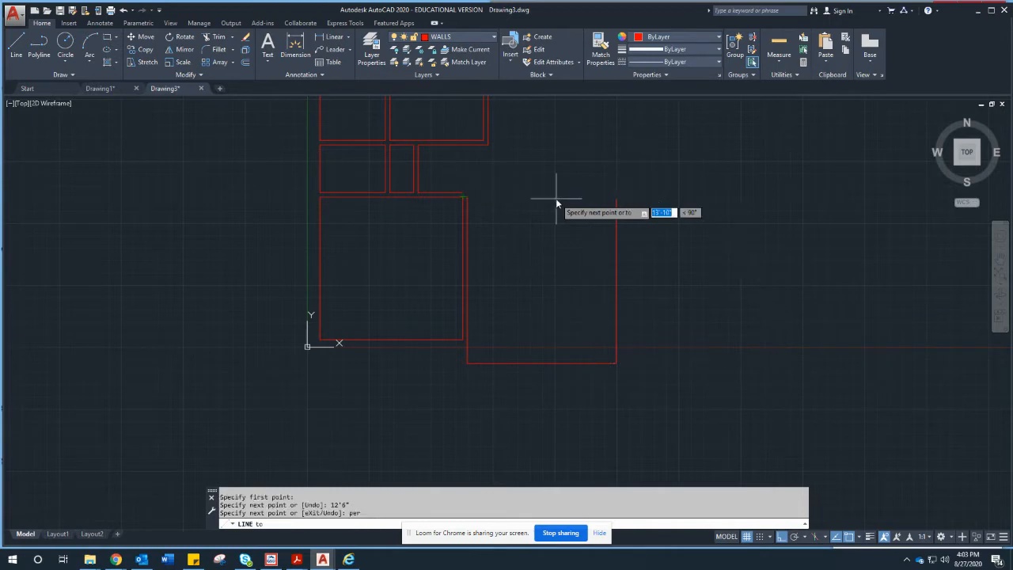
click(455, 198)
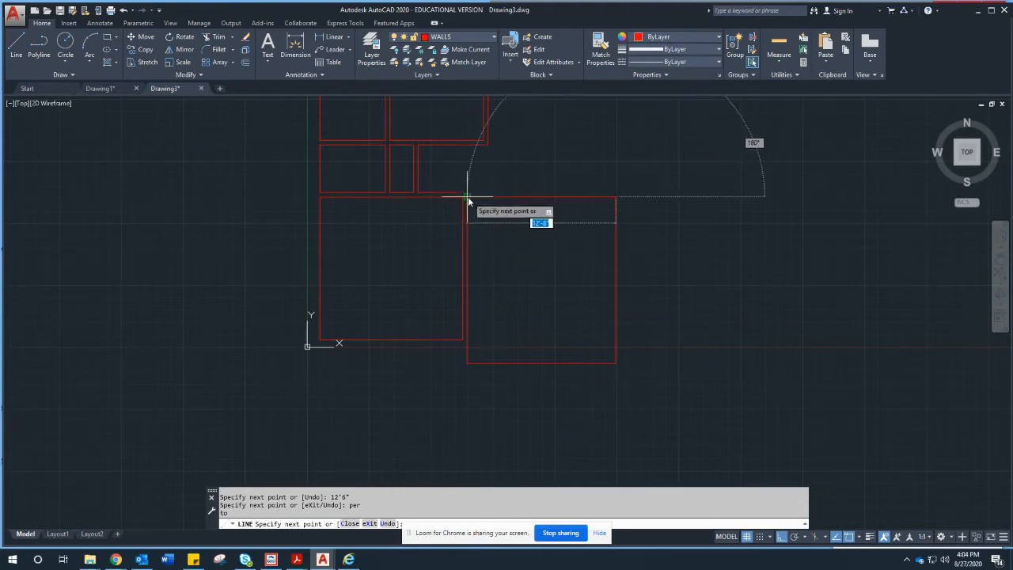
right_click(519, 235)
click(532, 242)
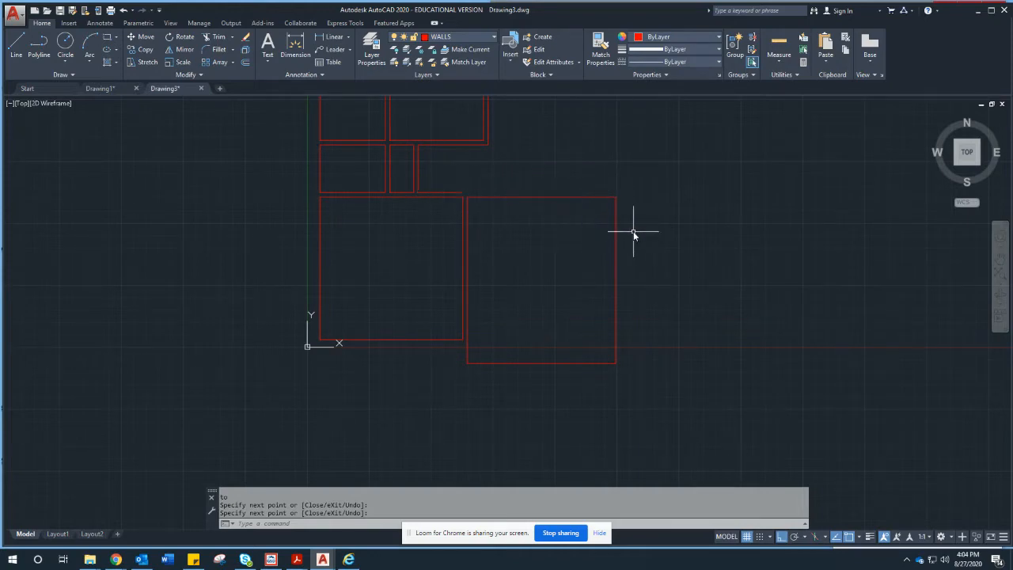
Step: Offset the new room's right wall line 4 1/2 inches outward
text(o)
key(Return)
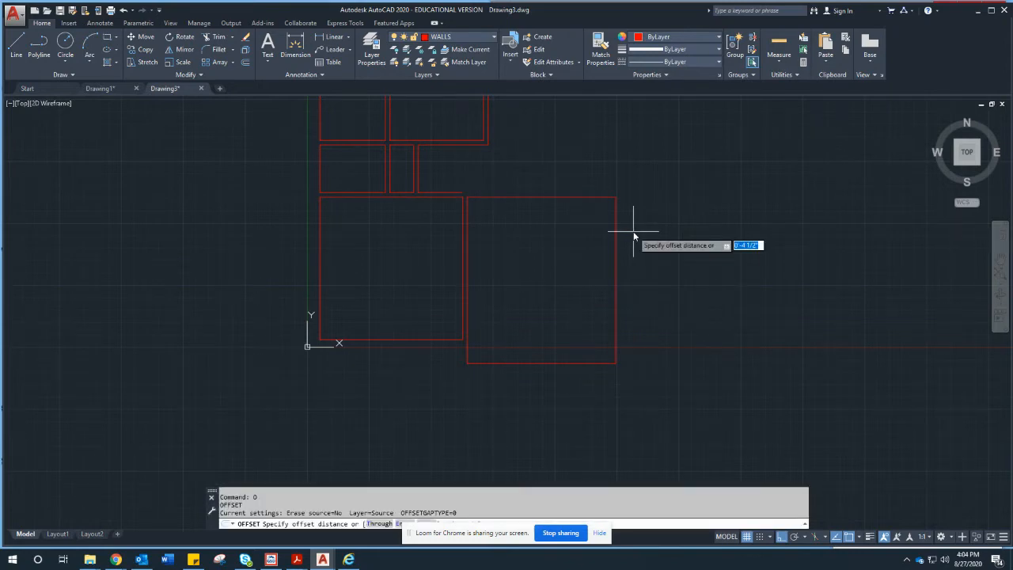
key(Return)
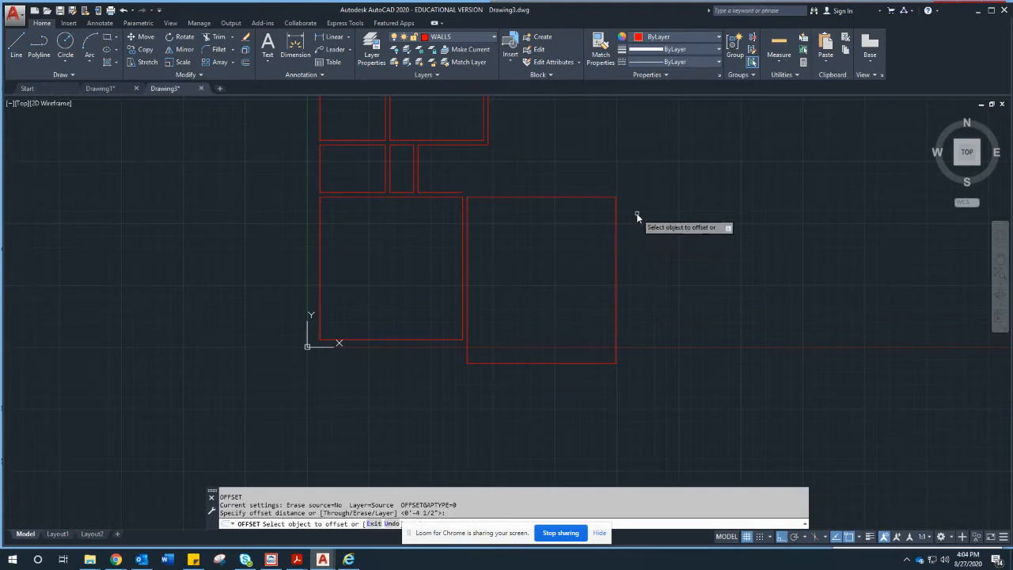
click(617, 215)
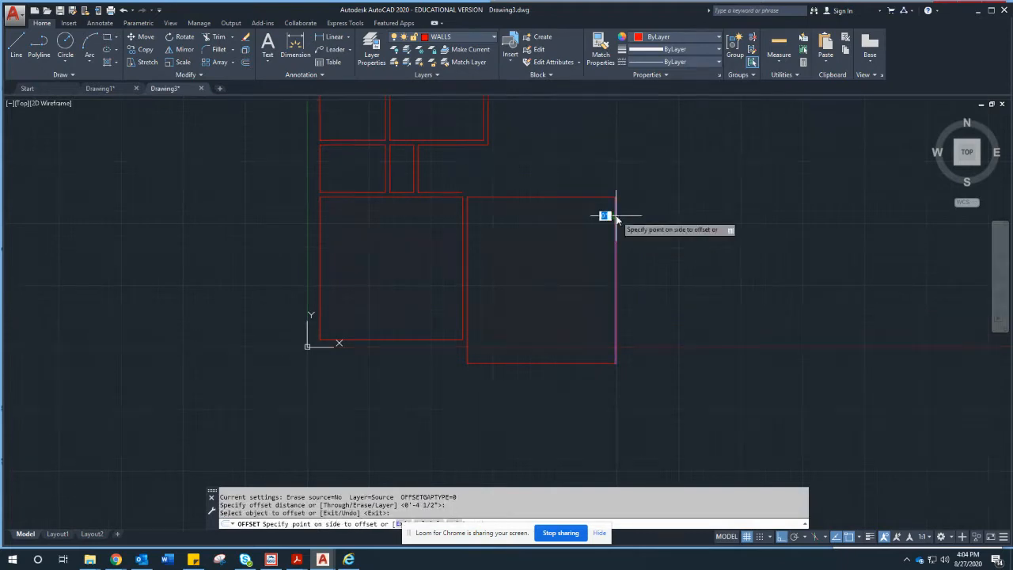
click(658, 213)
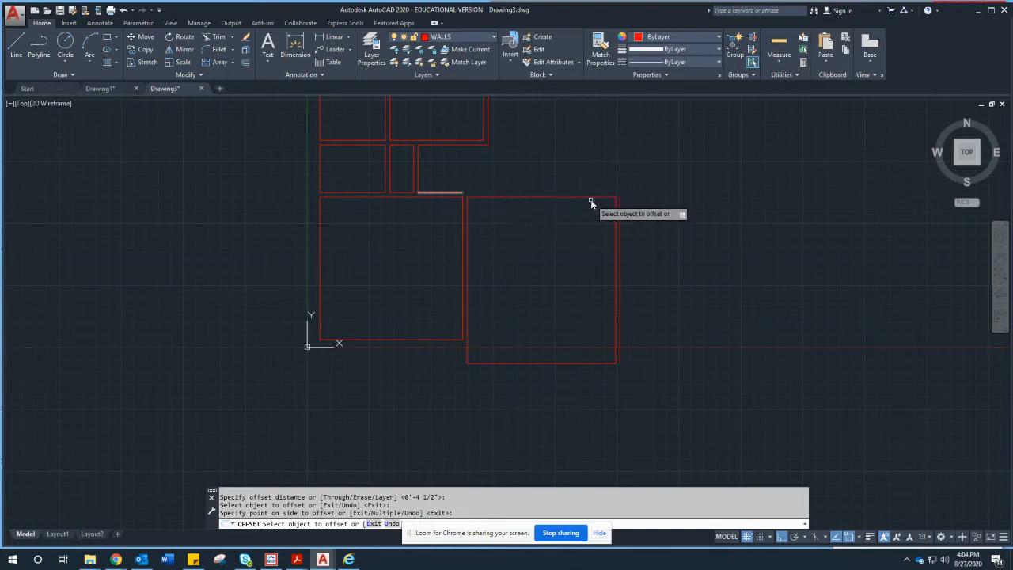
key(Escape)
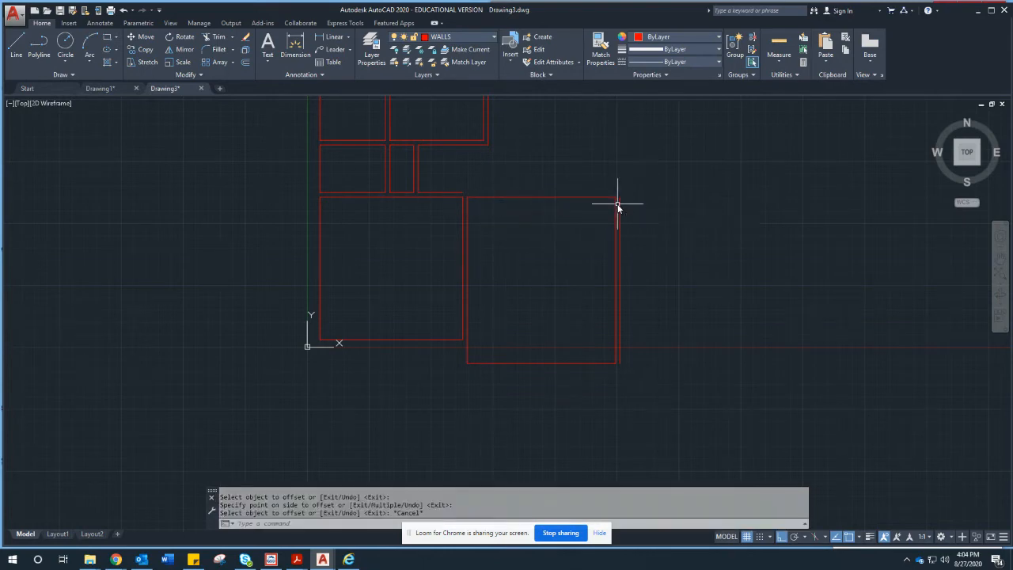
Step: Fillet the hallway's lower wall line with the new room's outer right wall line into a sharp corner
text(fi)
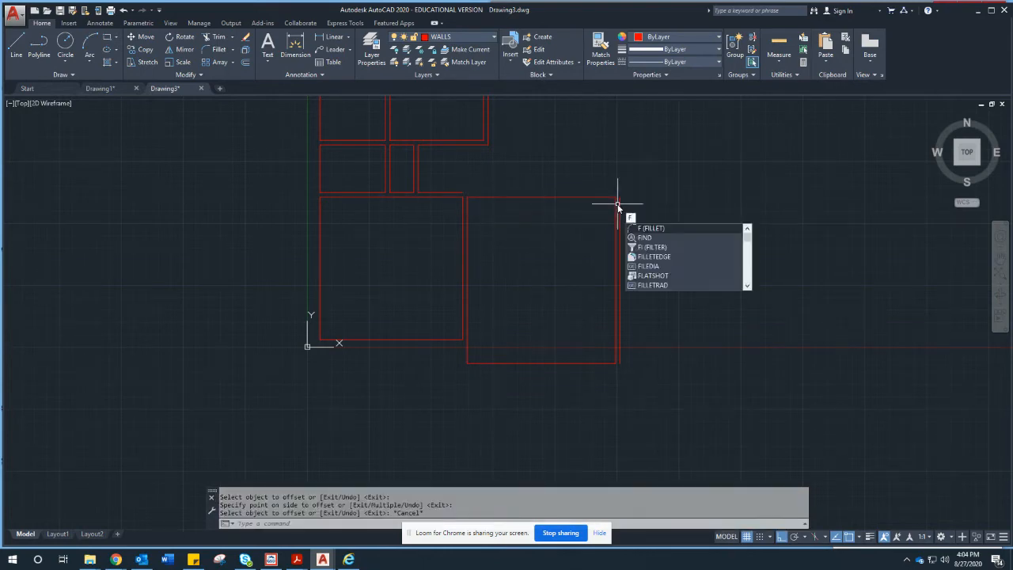
key(Return)
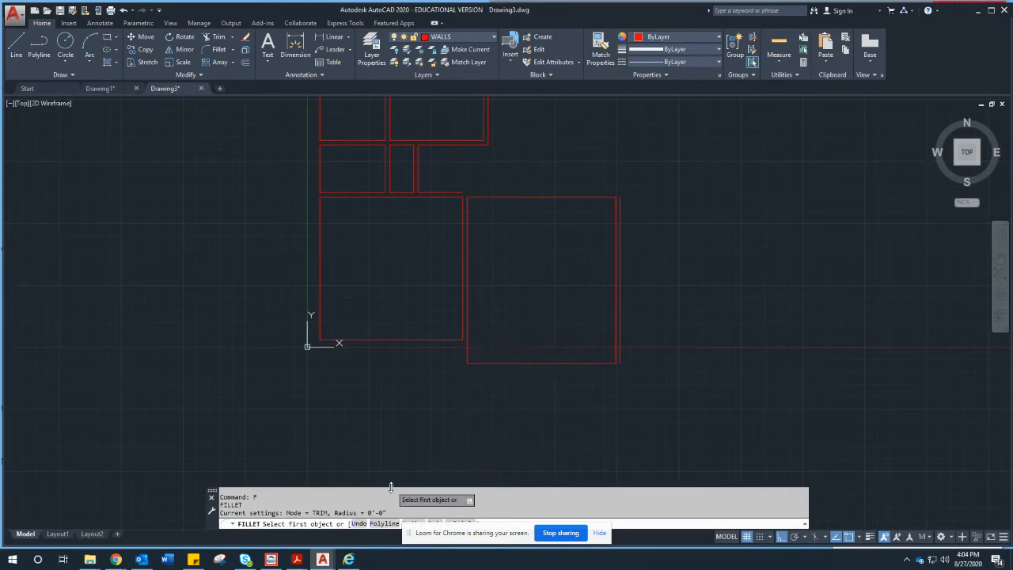
drag(392, 489, 386, 511)
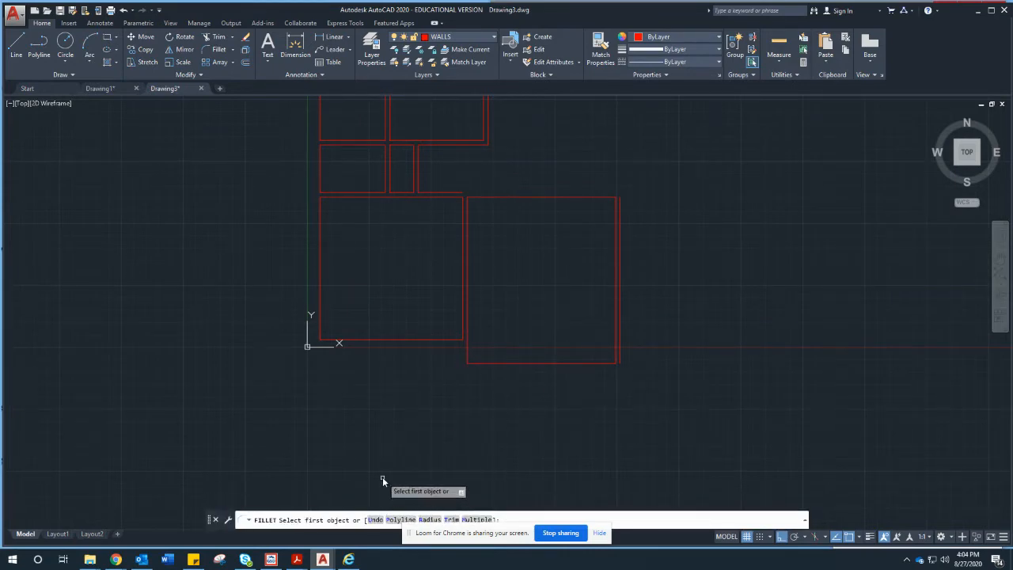
drag(380, 513, 391, 491)
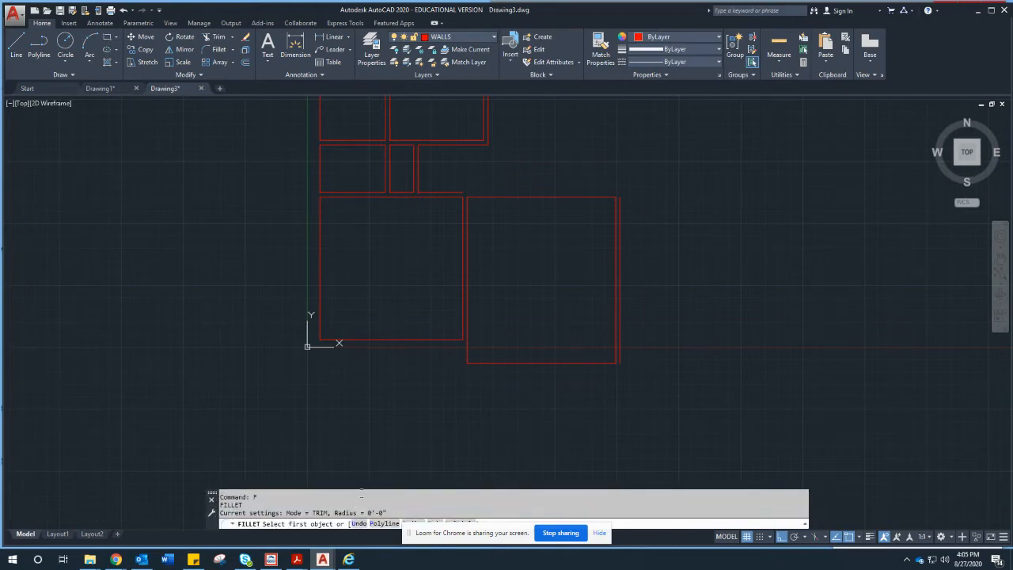
click(449, 191)
click(621, 207)
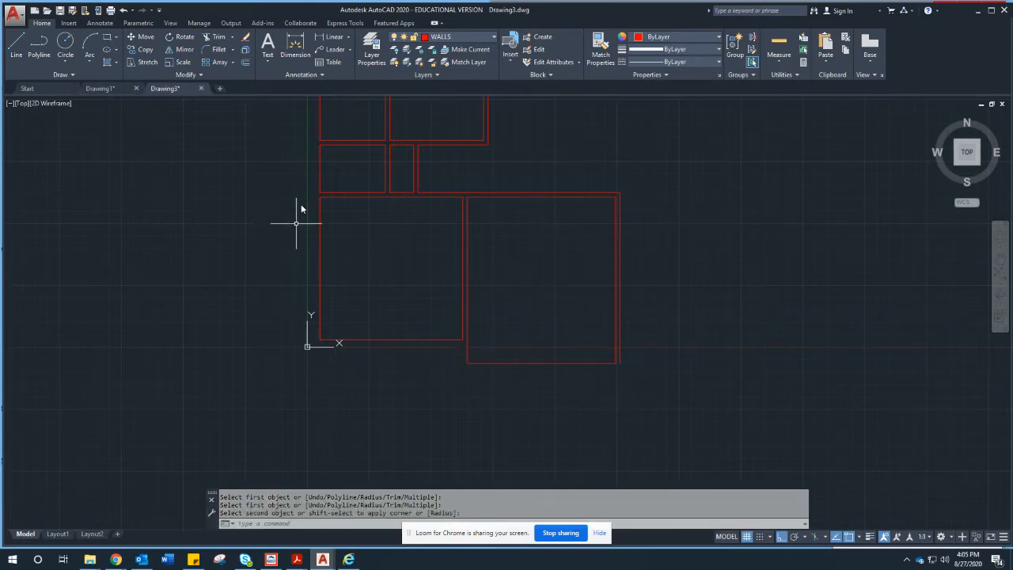
key(Escape)
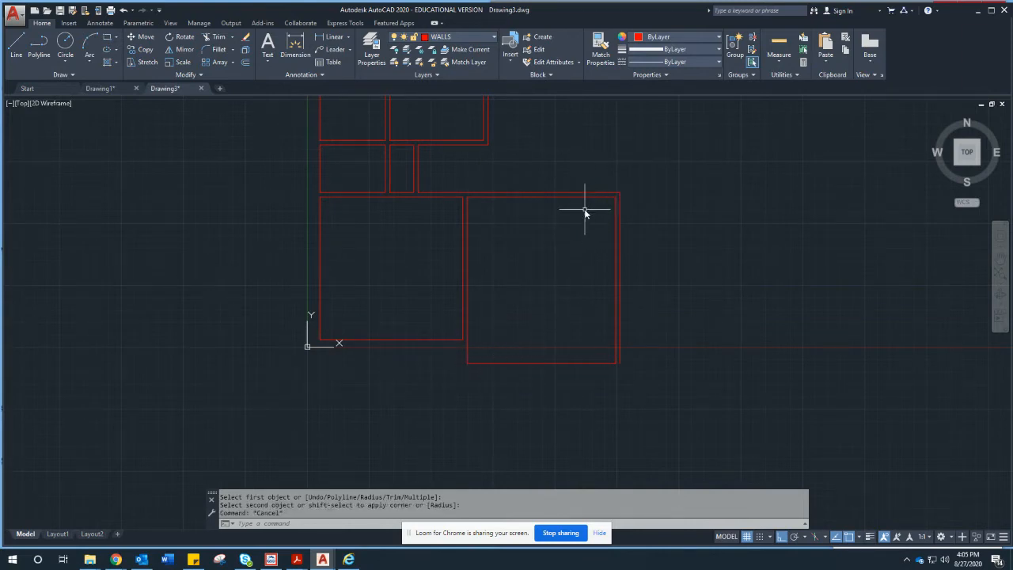
Step: Offset the new room's inner top wall line 24 inches downward into the room
text(o)
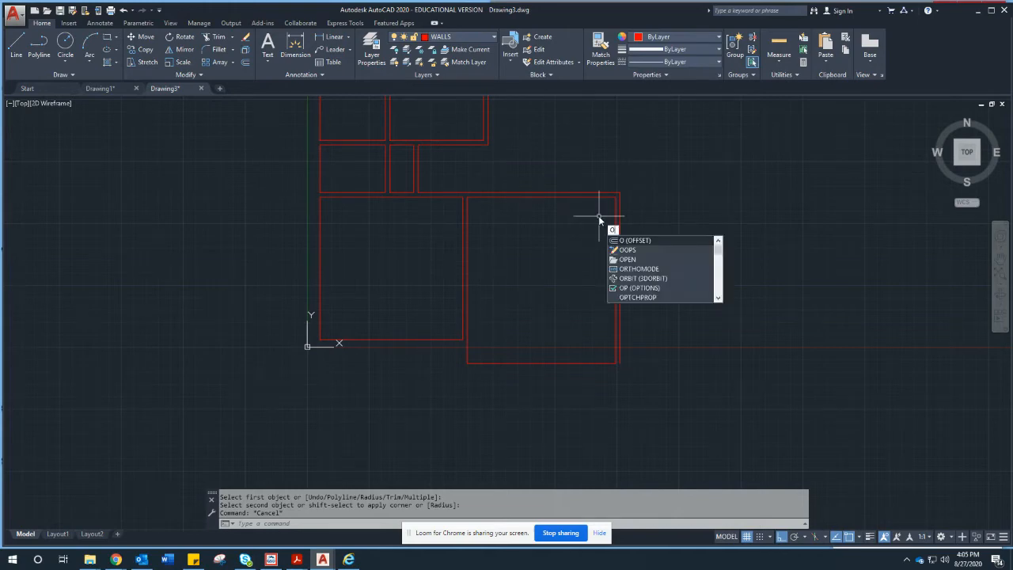
key(Return)
text(24)
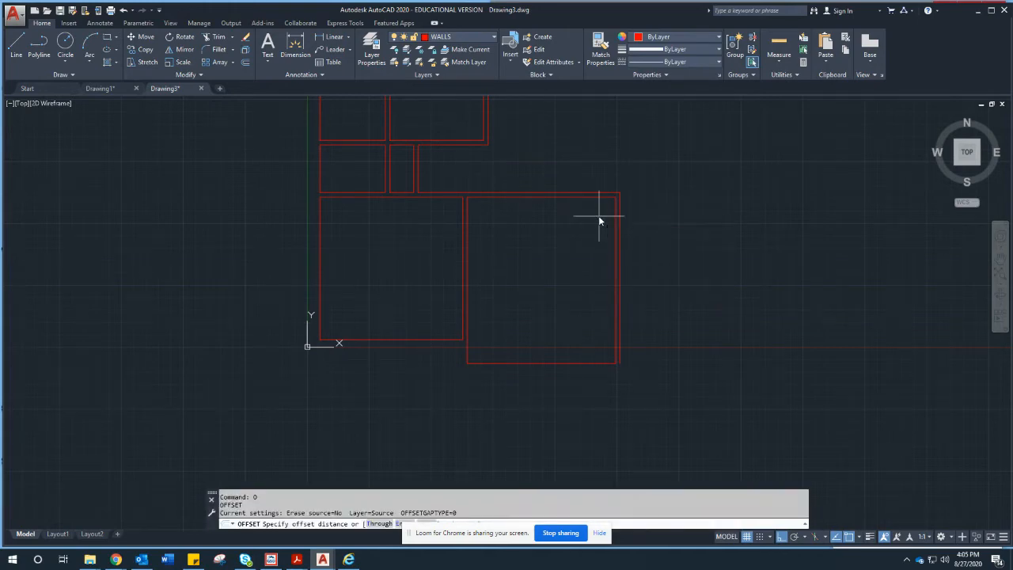
key(Return)
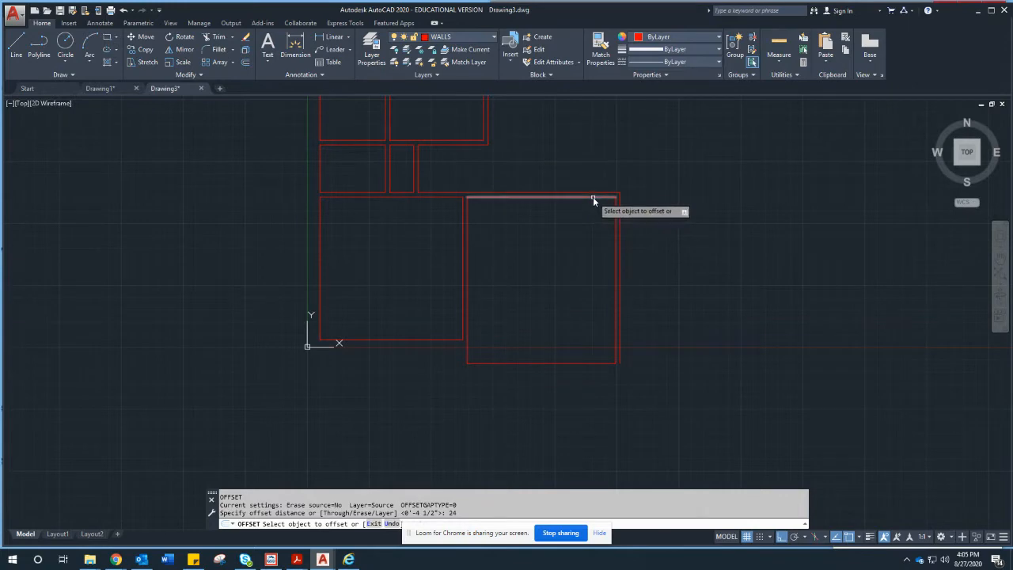
click(593, 196)
click(592, 233)
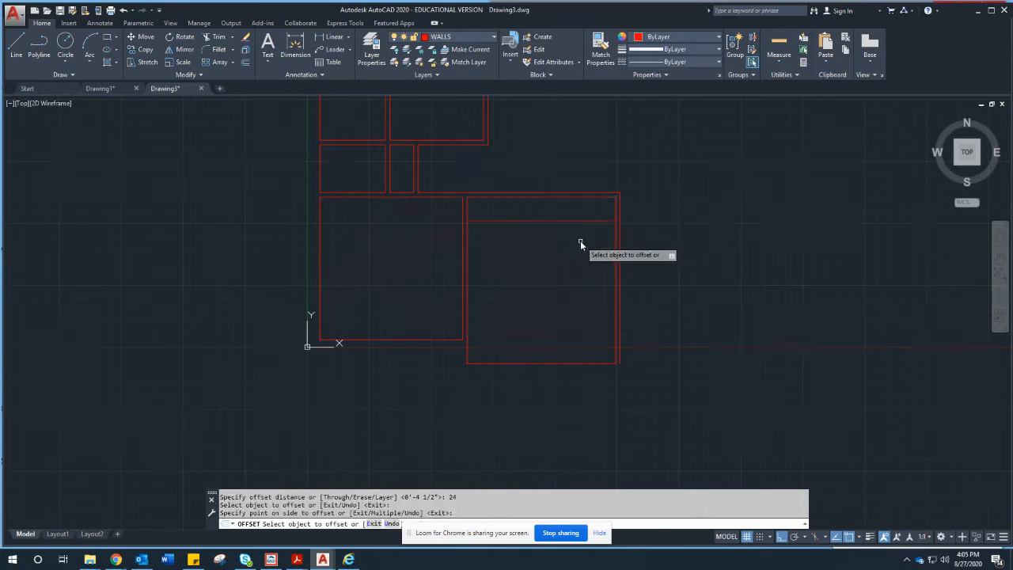
Step: Offset the new horizontal line 4.5 inches further down to form the partition's wall thickness
key(Return)
key(Return)
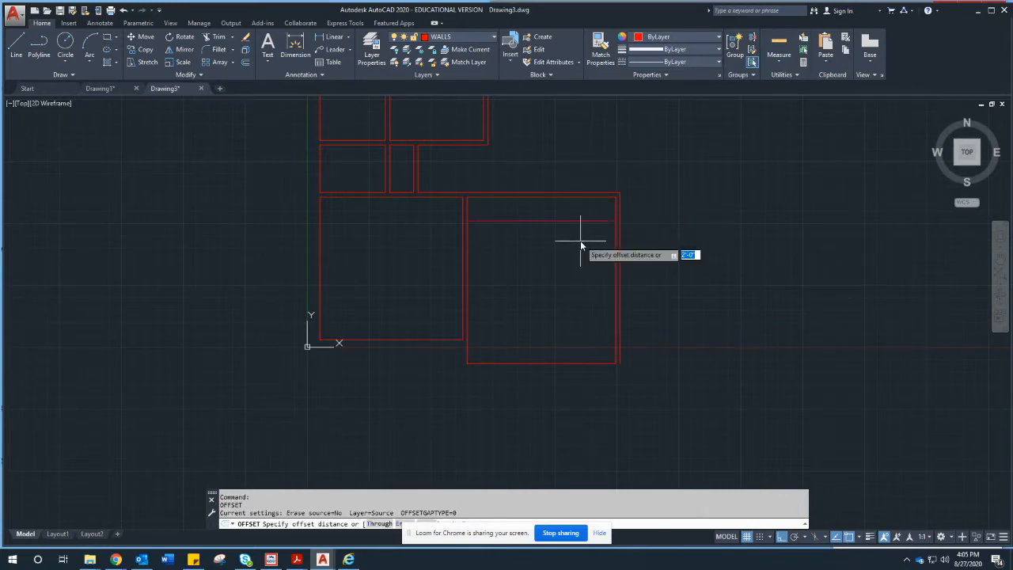
text(4.5)
key(Return)
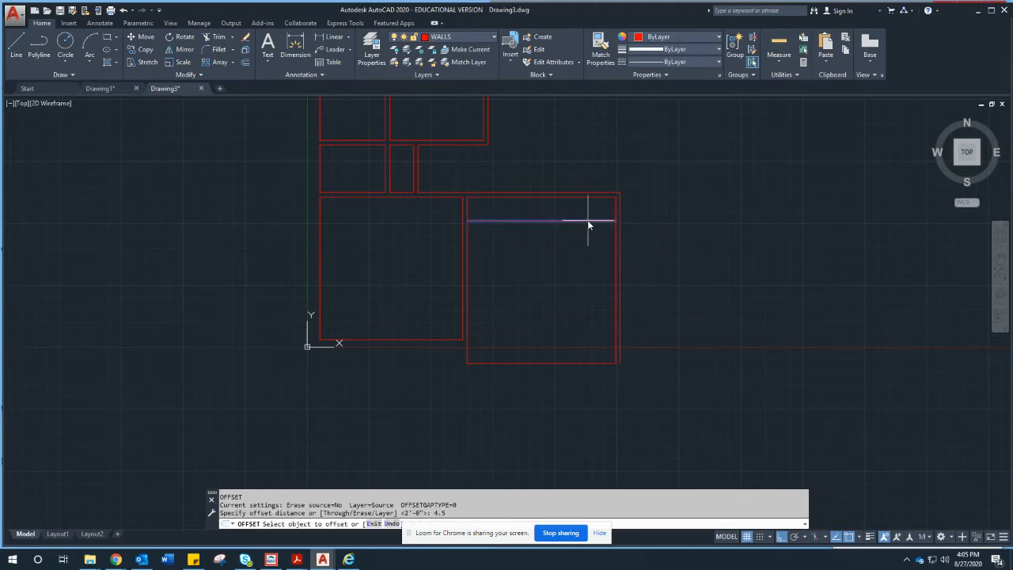
click(588, 220)
click(603, 236)
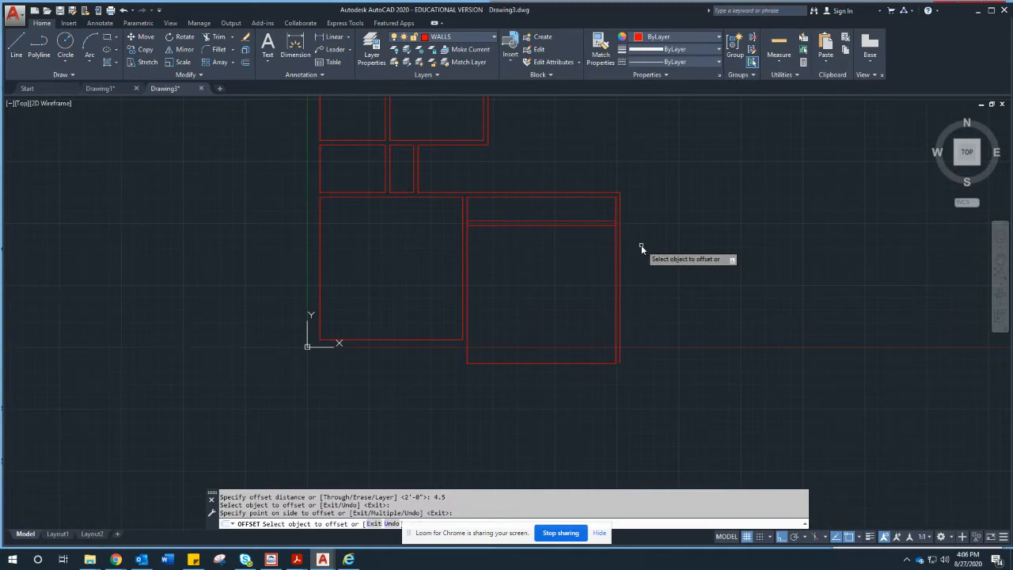
text(o)
key(Return)
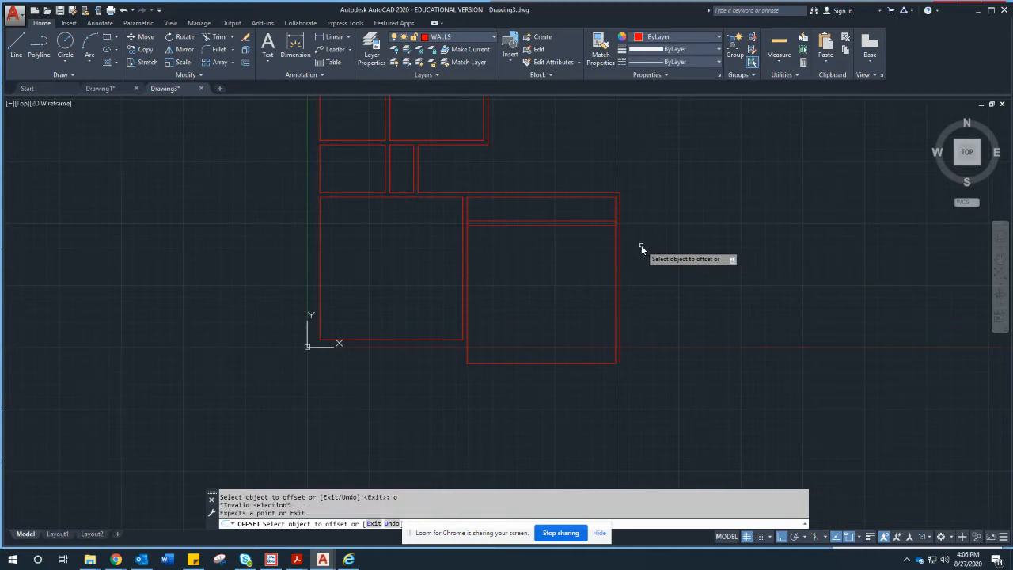
text(6')
key(Return)
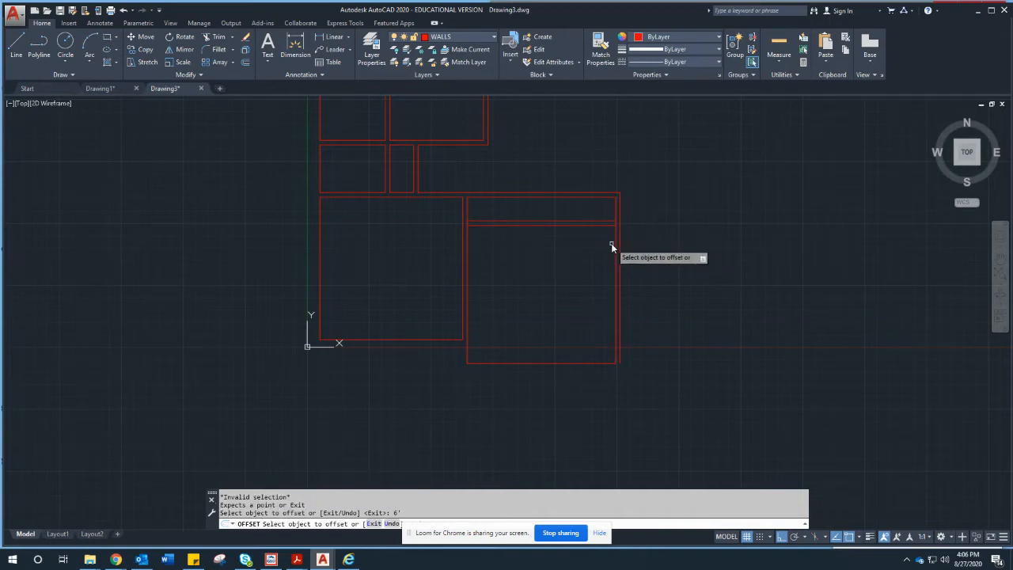
click(615, 242)
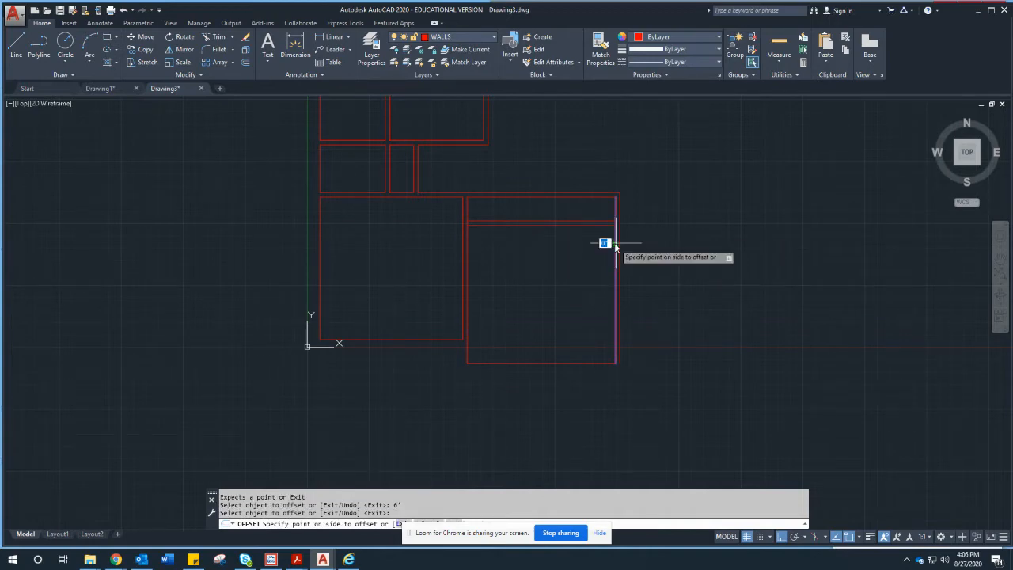
key(Escape)
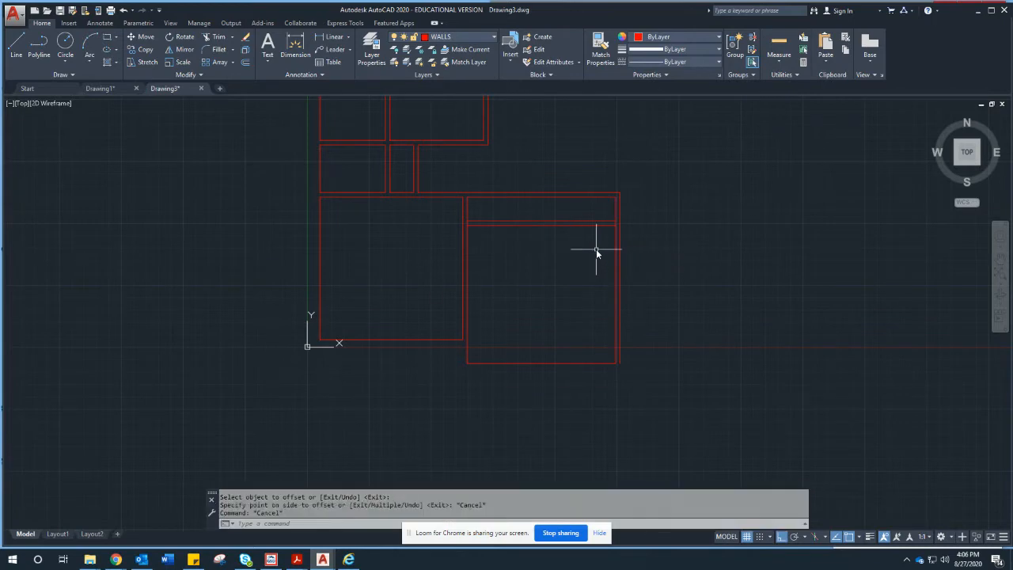
Step: Offset the room's inner right wall line 6' to the left into the room
text(o)
key(Return)
text(6)
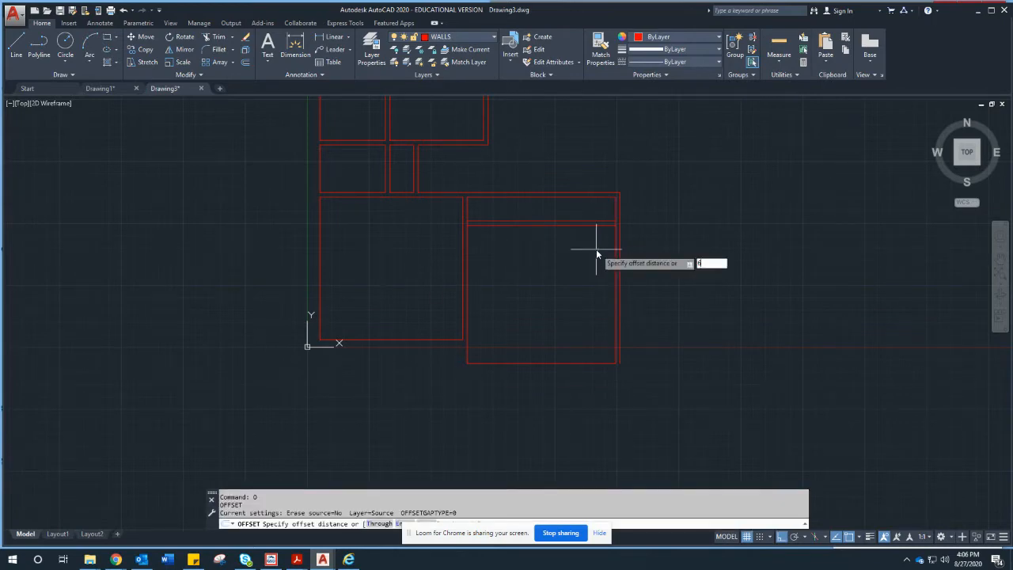
text(')
key(Return)
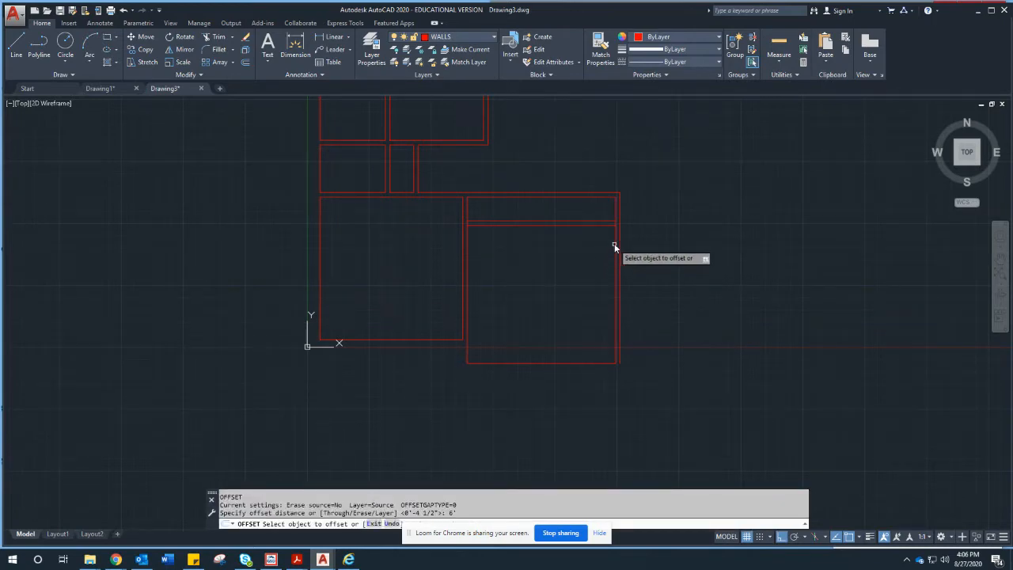
click(614, 243)
click(533, 251)
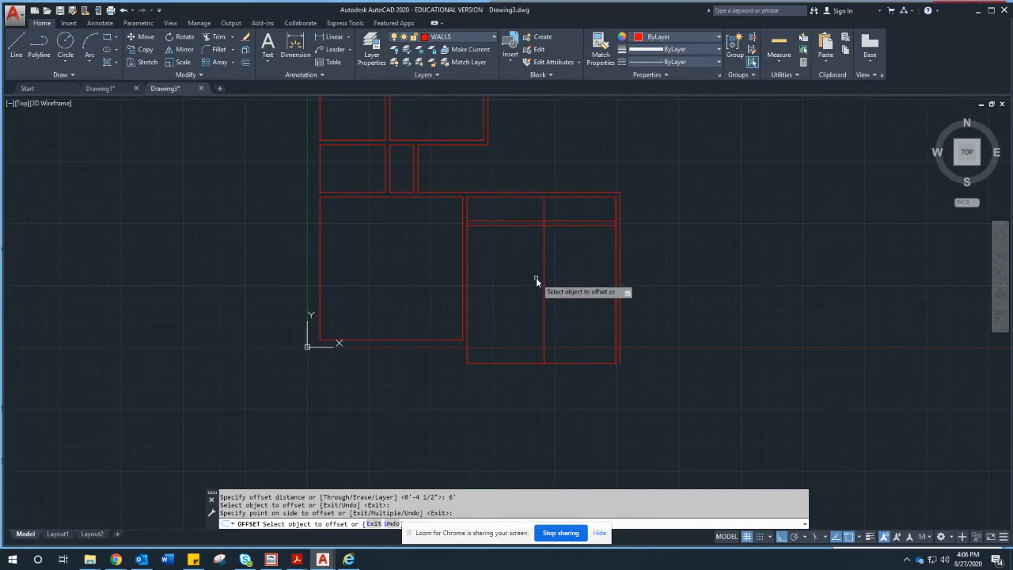
text(x)
key(Return)
key(Escape)
key(Escape)
text(o)
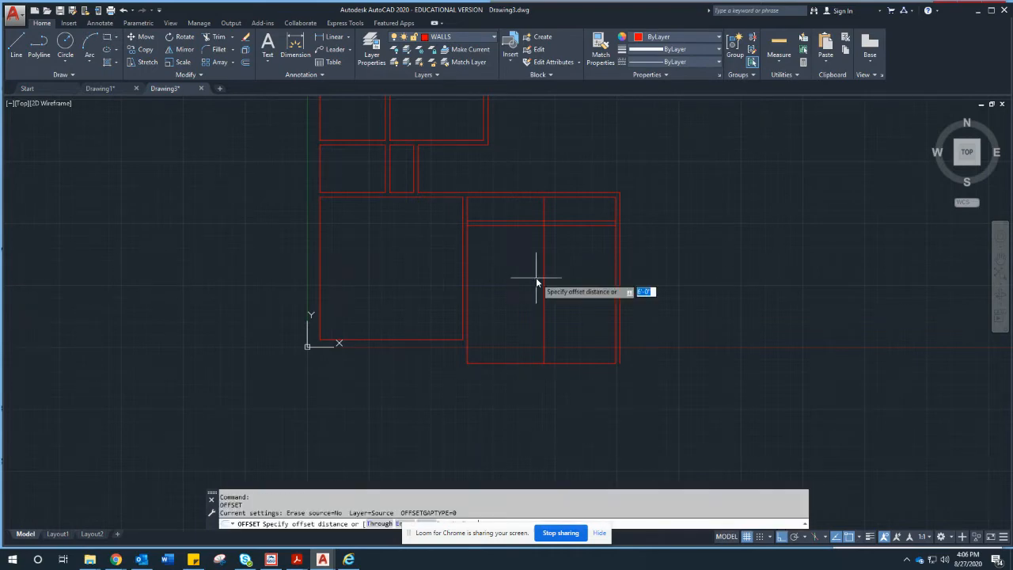
key(Return)
key(Return)
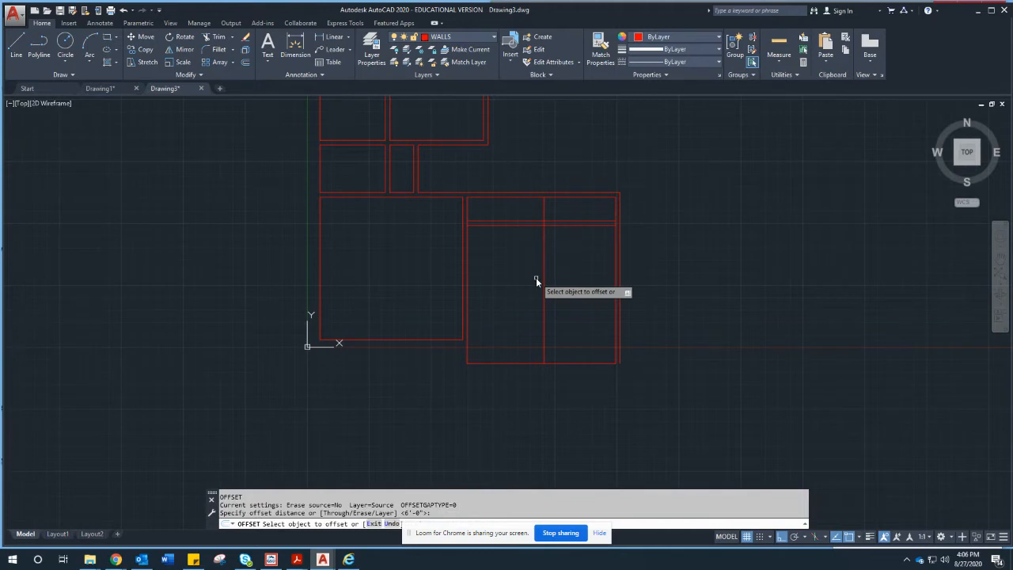
key(Return)
Step: Offset the vertical line inside the room another 2' to the left
key(Return)
text(2')
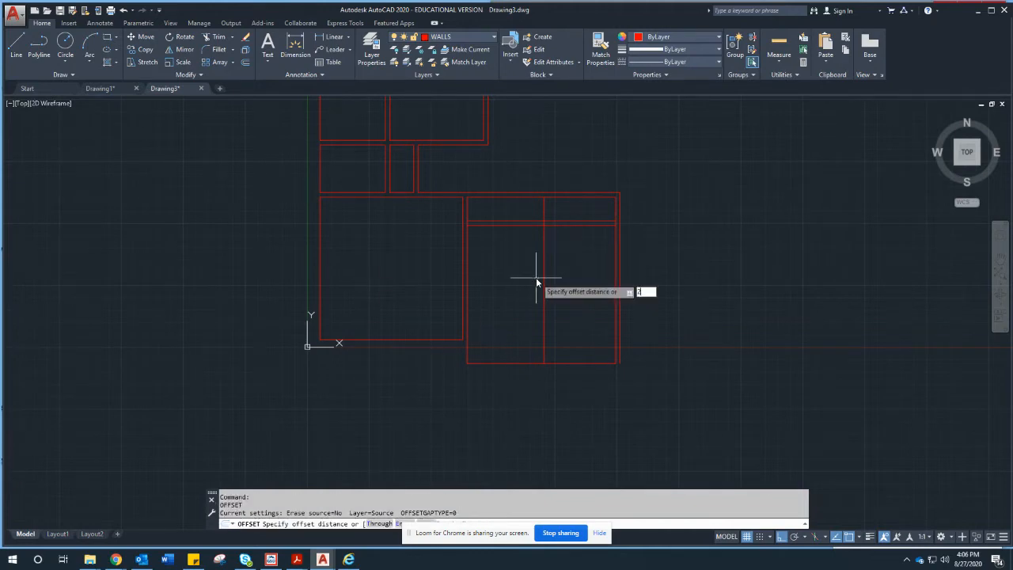
key(Return)
click(545, 247)
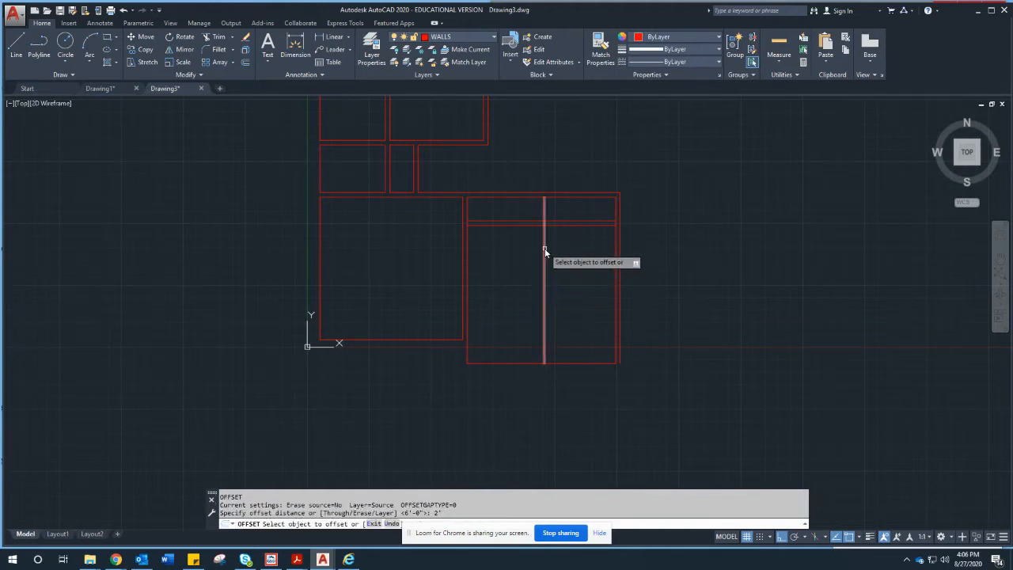
click(517, 251)
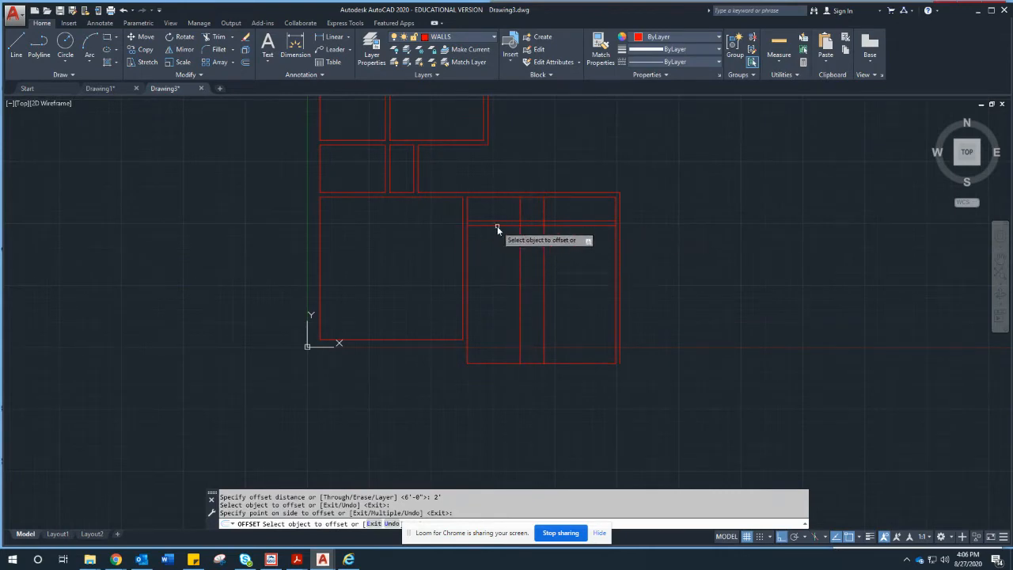
key(Escape)
Step: Measure the distance from the room's upper-left inner corner to the top end of the nearest vertical partition line
text(d)
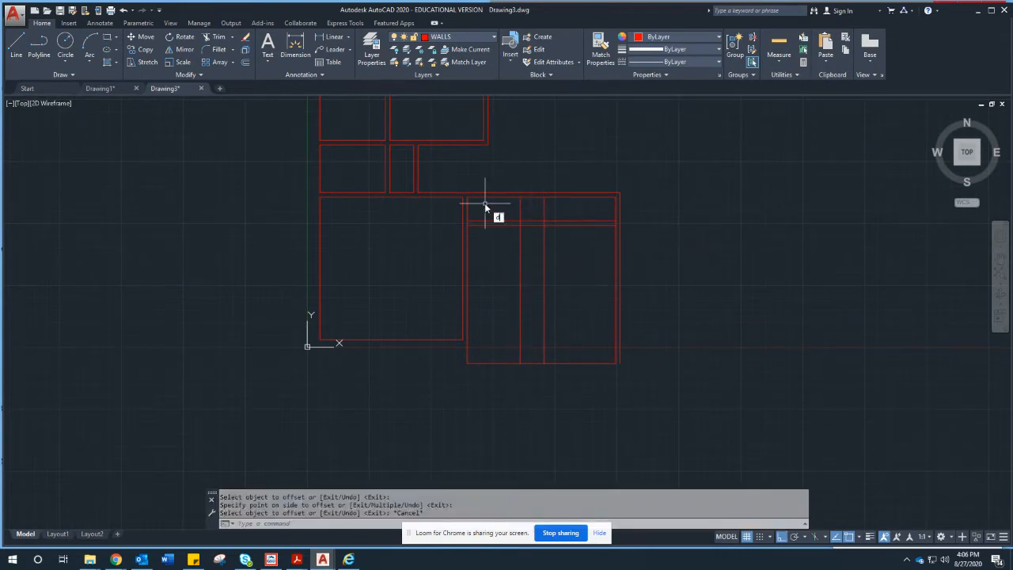
text(i)
key(Return)
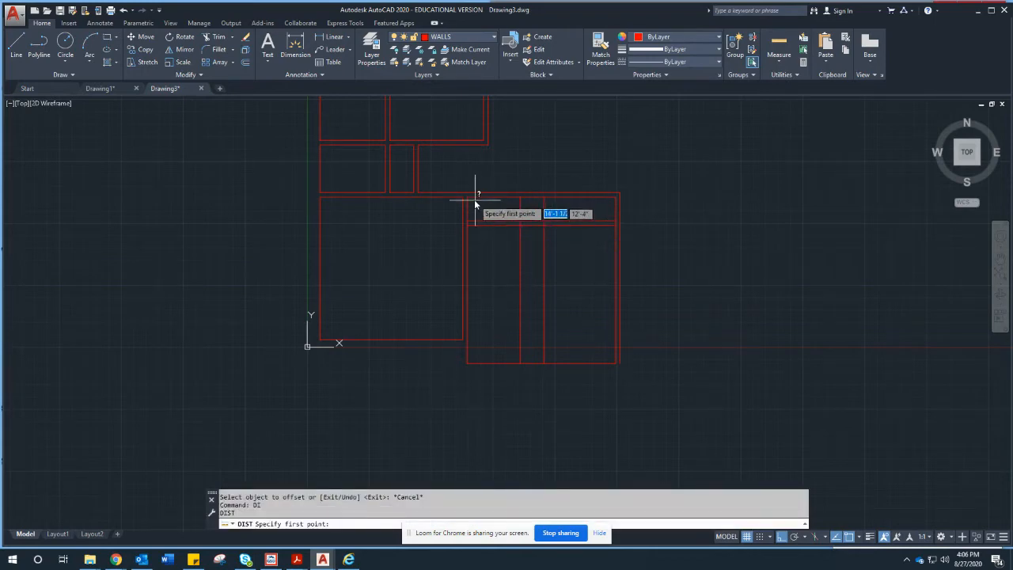
click(467, 197)
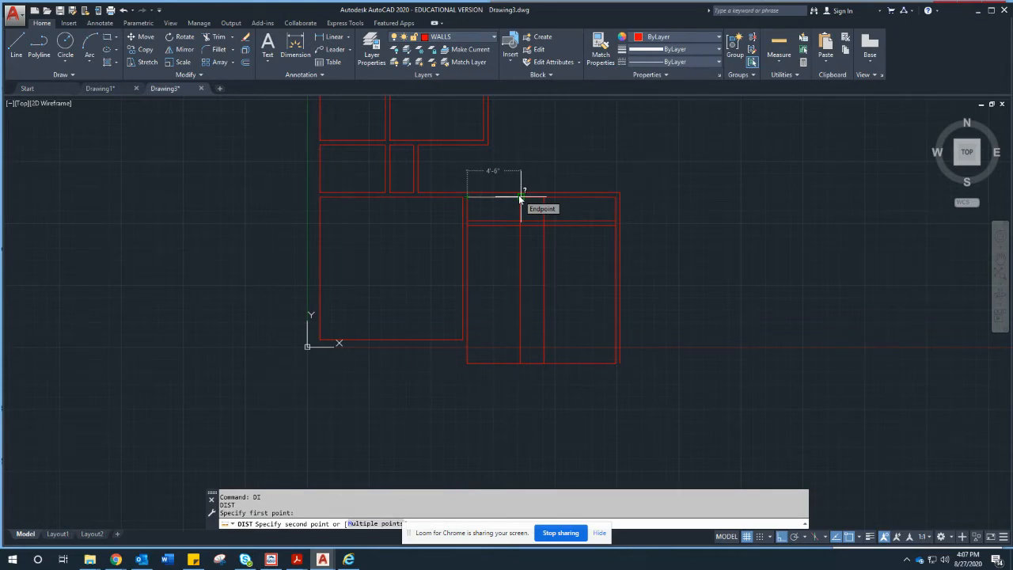
key(Escape)
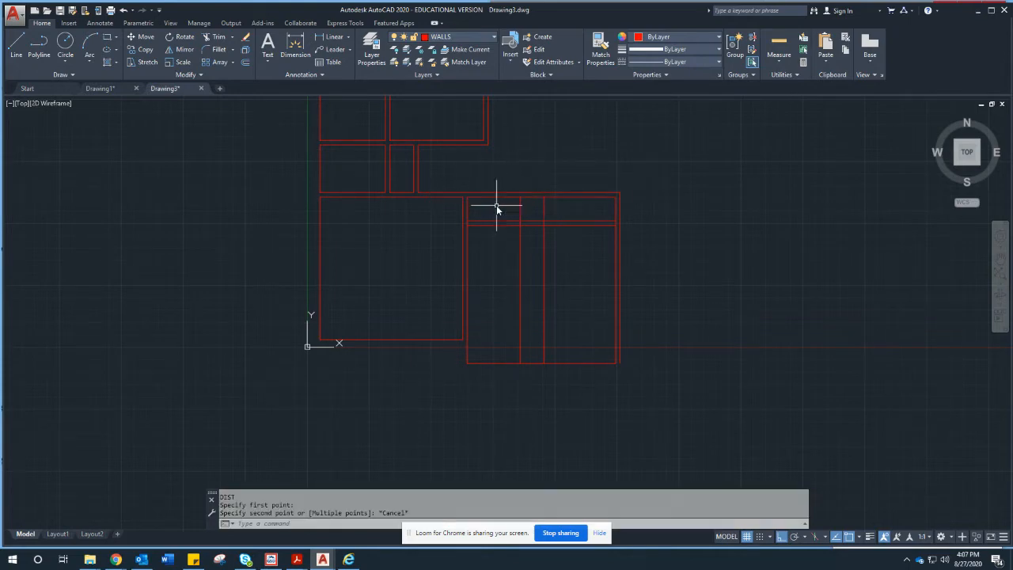
Step: Erase the right-hand one of the two vertical lines inside the room
click(549, 250)
click(540, 250)
key(Delete)
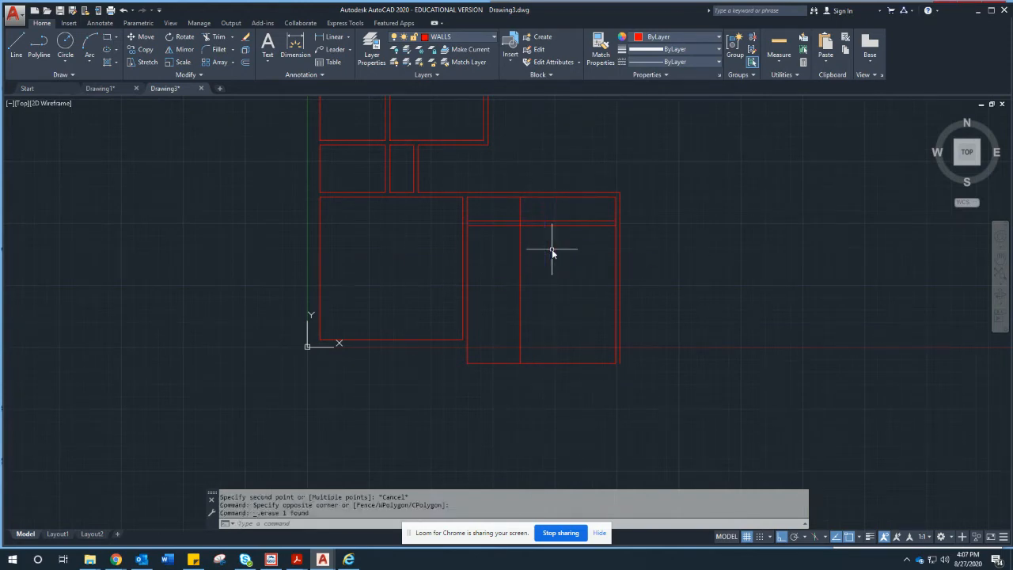
Step: Offset the remaining vertical line inside the room 4.5 inches to the left as the partition's second face
text(o)
key(Return)
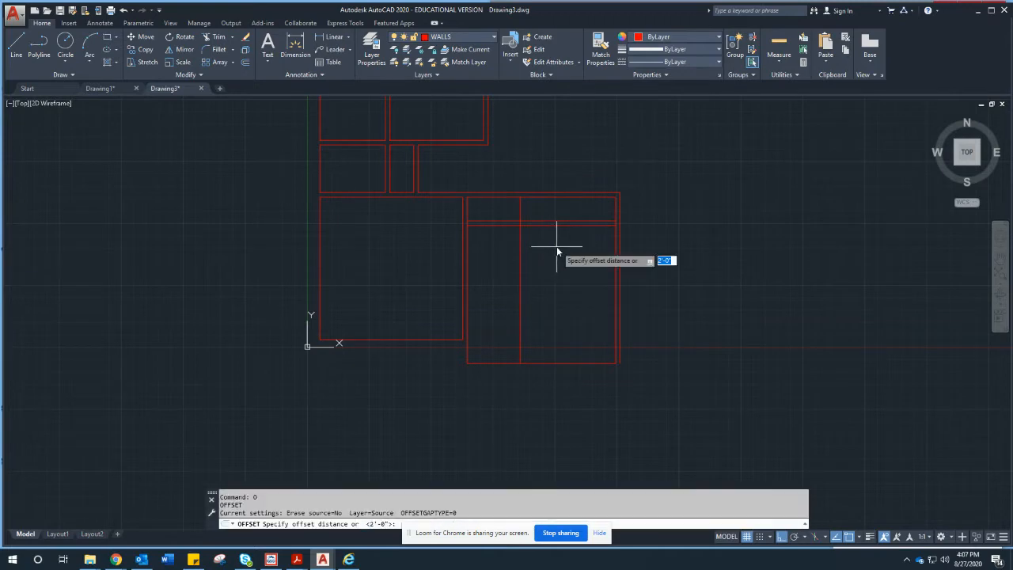
text(4.5)
key(Return)
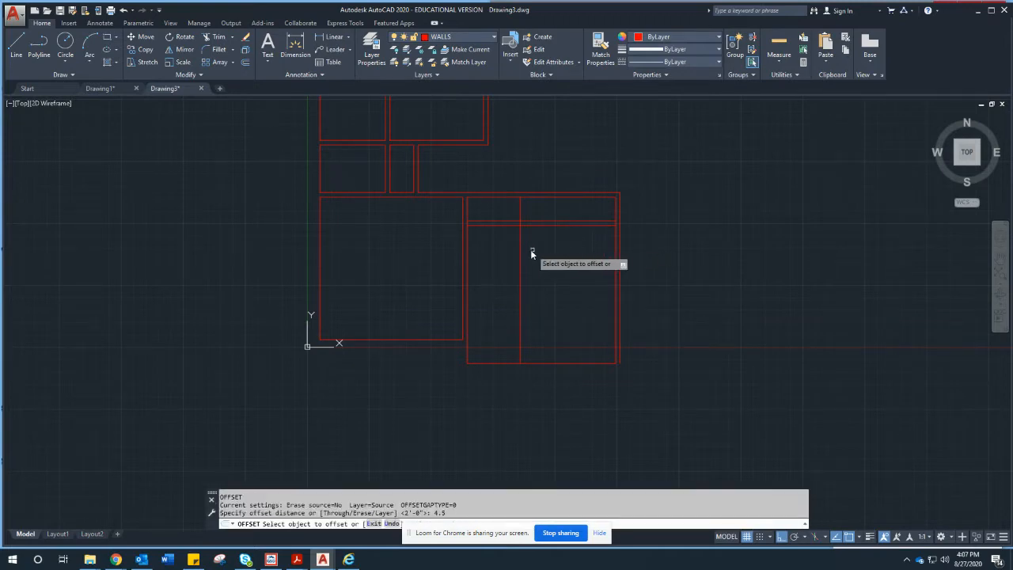
click(520, 246)
click(501, 246)
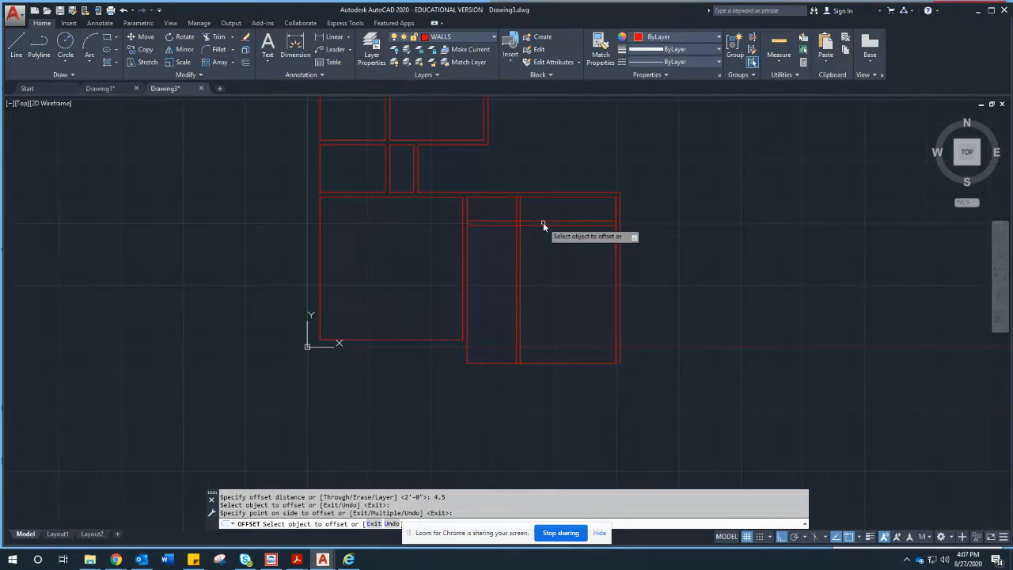
text(f)
key(Escape)
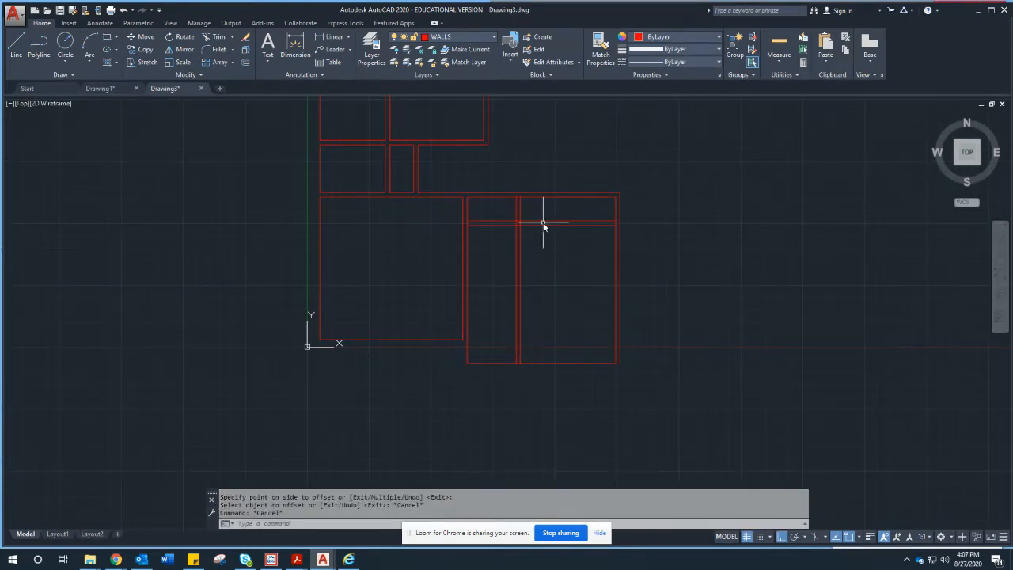
Step: Fillet the crossing partition lines with zero radius so both wall faces form the closet's lower-left corner in the lower-right bedroom
text(f)
key(Return)
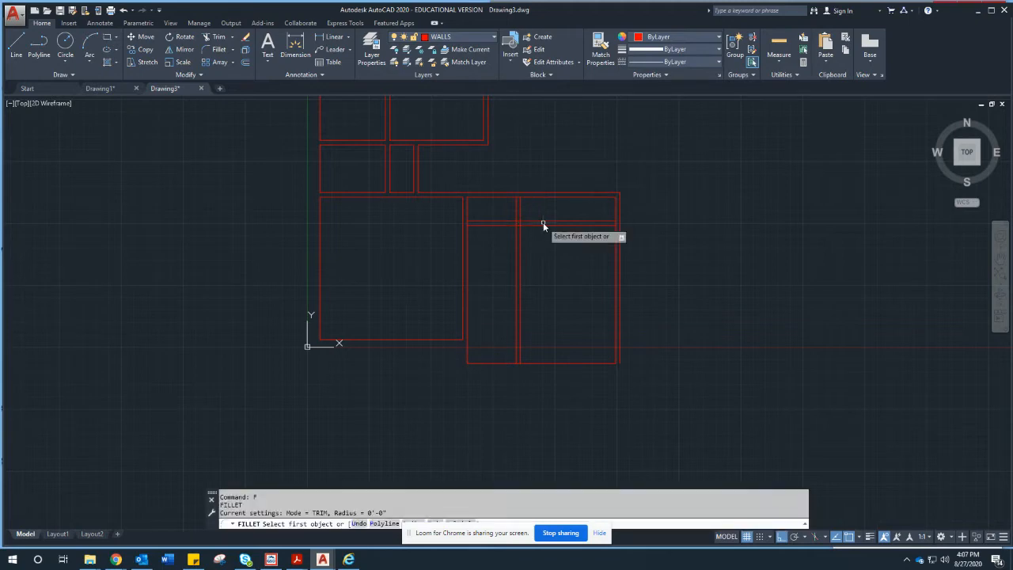
click(521, 210)
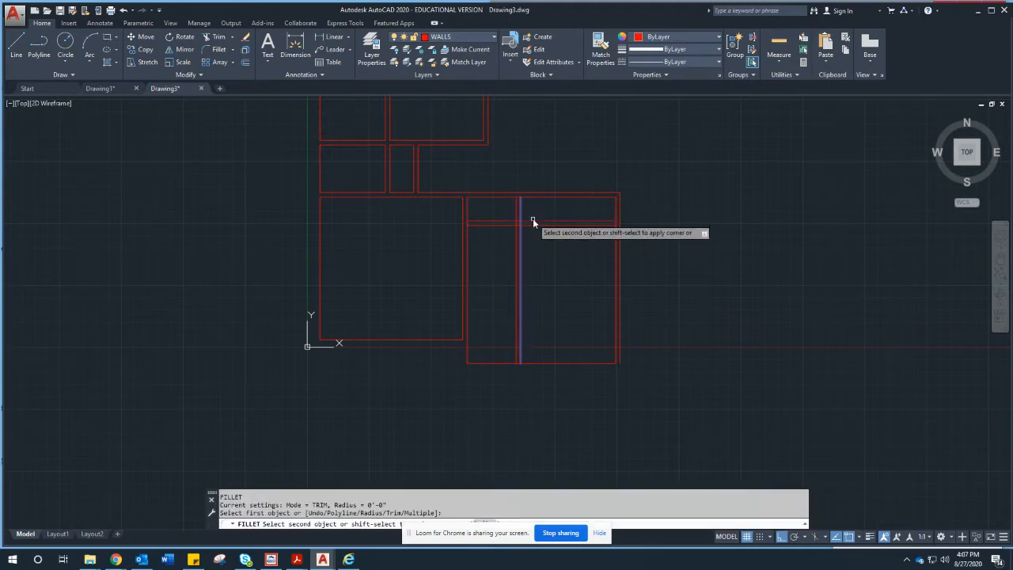
right_click(514, 215)
click(529, 222)
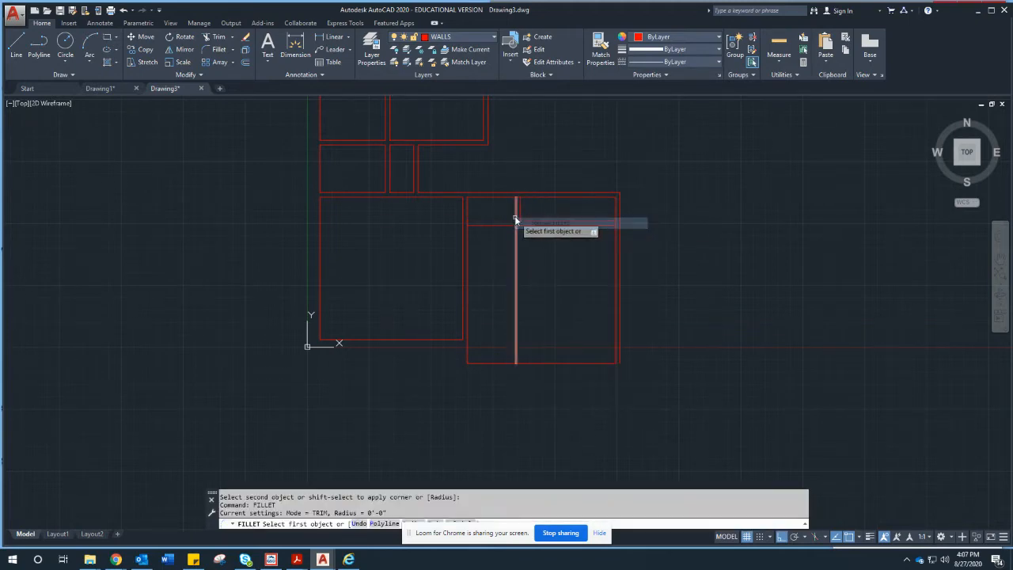
click(515, 213)
click(532, 225)
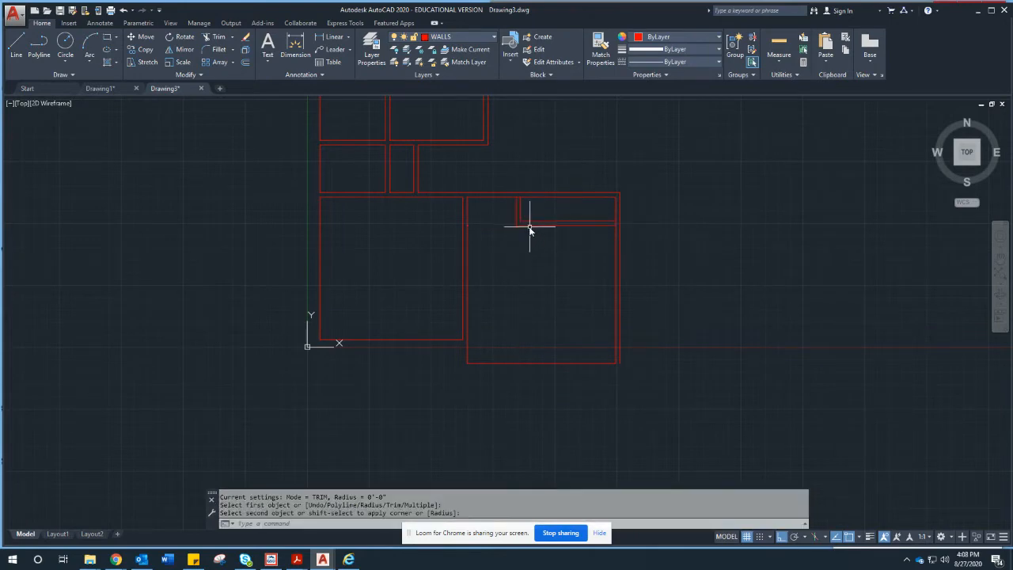
key(Escape)
Step: Trim the inner wall lines between the closet partition's faces where it meets the bedroom's upper and right-hand walls
text(tr)
key(Return)
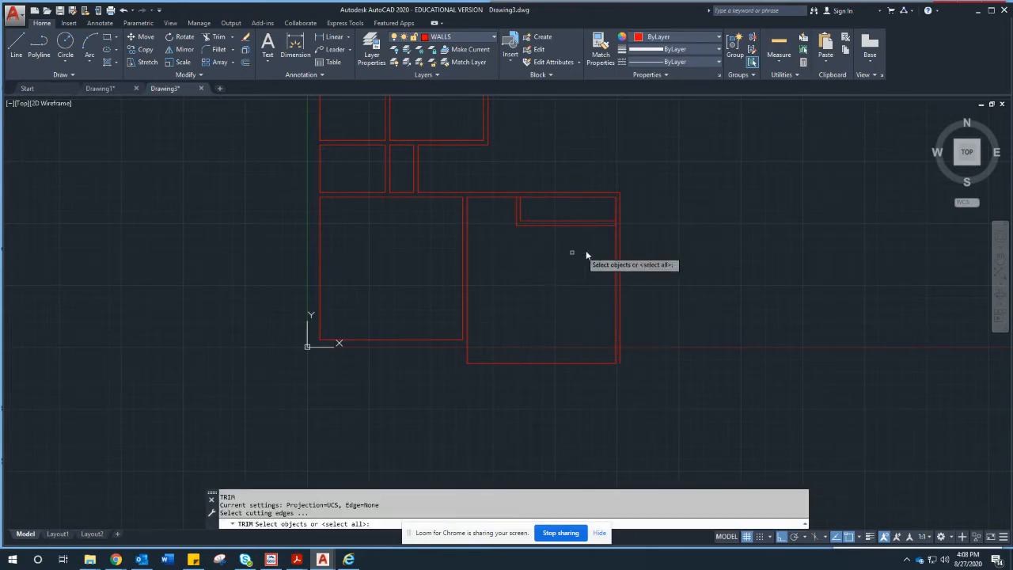
click(648, 235)
click(511, 184)
key(Return)
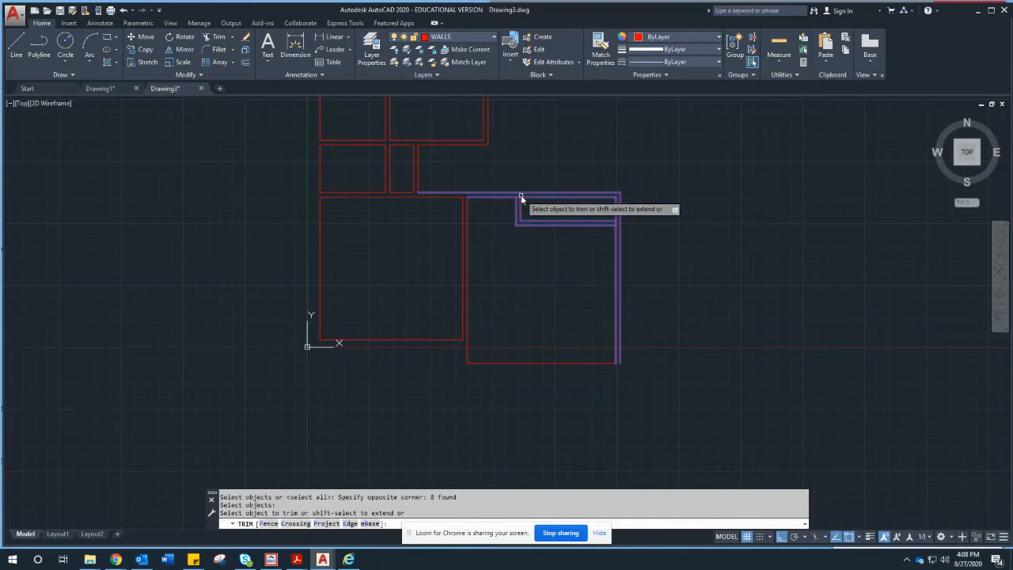
scroll(521, 199, up, 2)
click(521, 197)
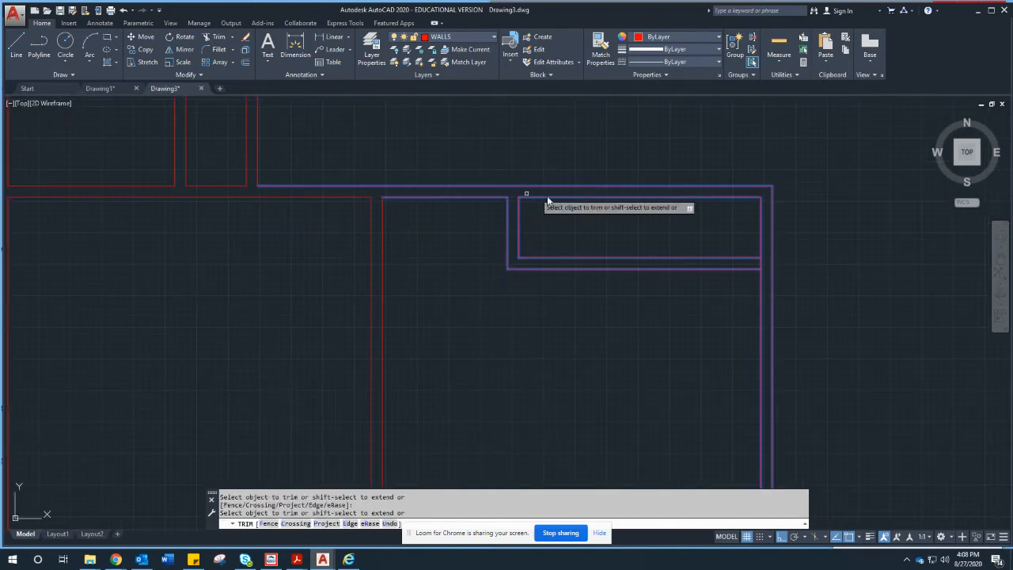
click(761, 262)
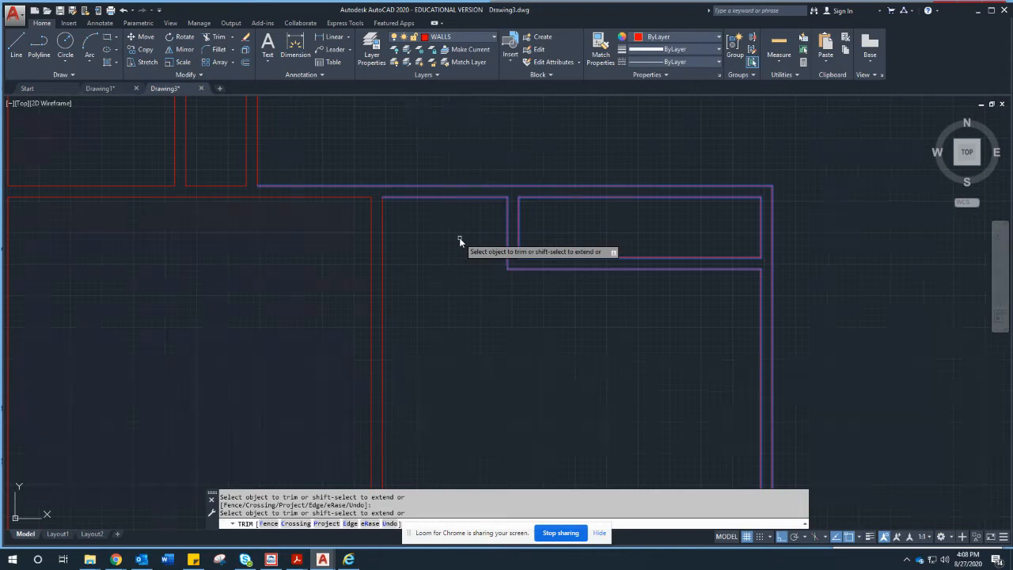
key(Escape)
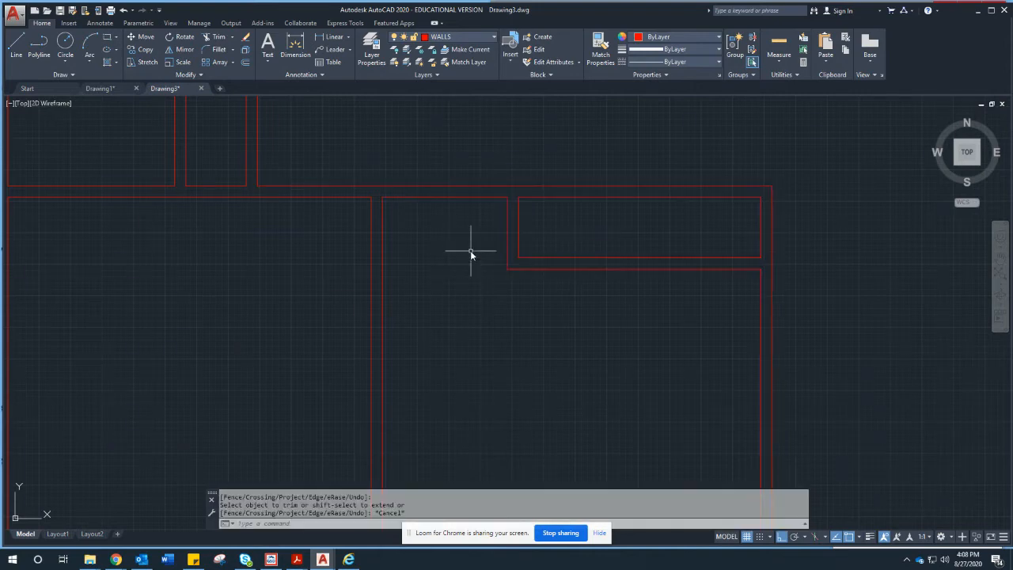
Step: Switch to the reference PDF, examine the plan around Bed 2, the hall and the great room, and return to the drawing
scroll(471, 250, down, 3)
scroll(471, 251, down, 4)
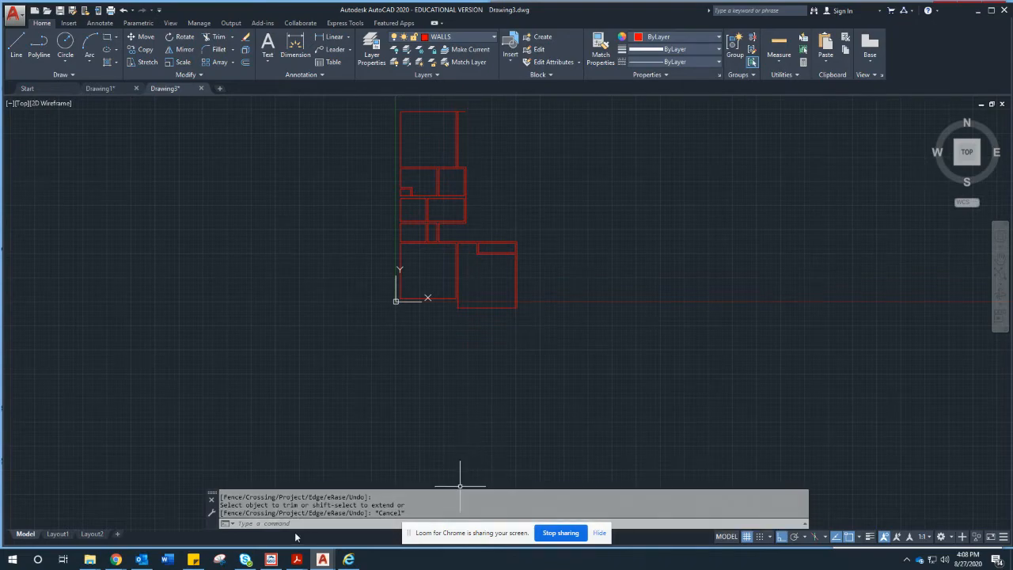
mouse_move(297, 560)
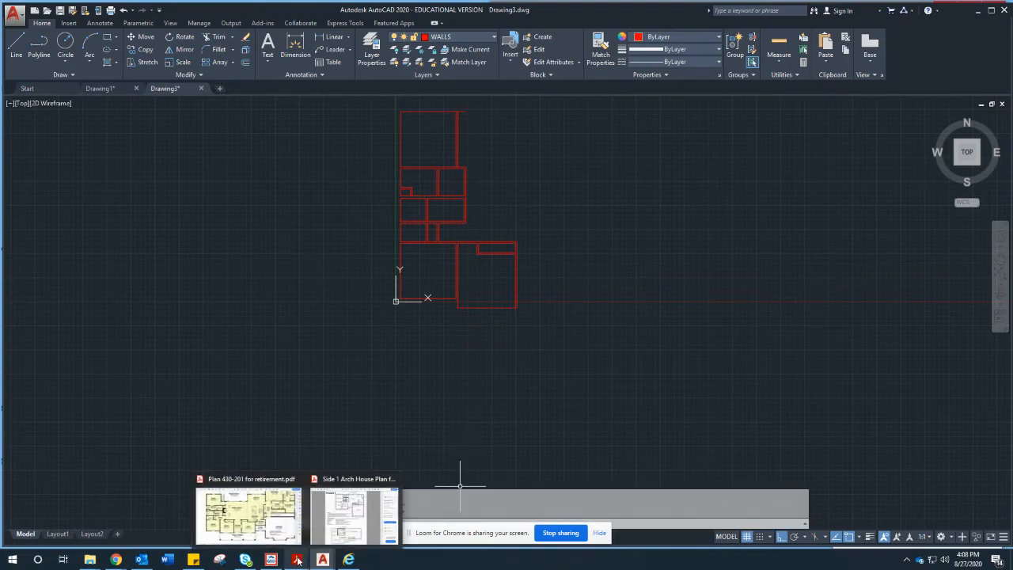
click(289, 483)
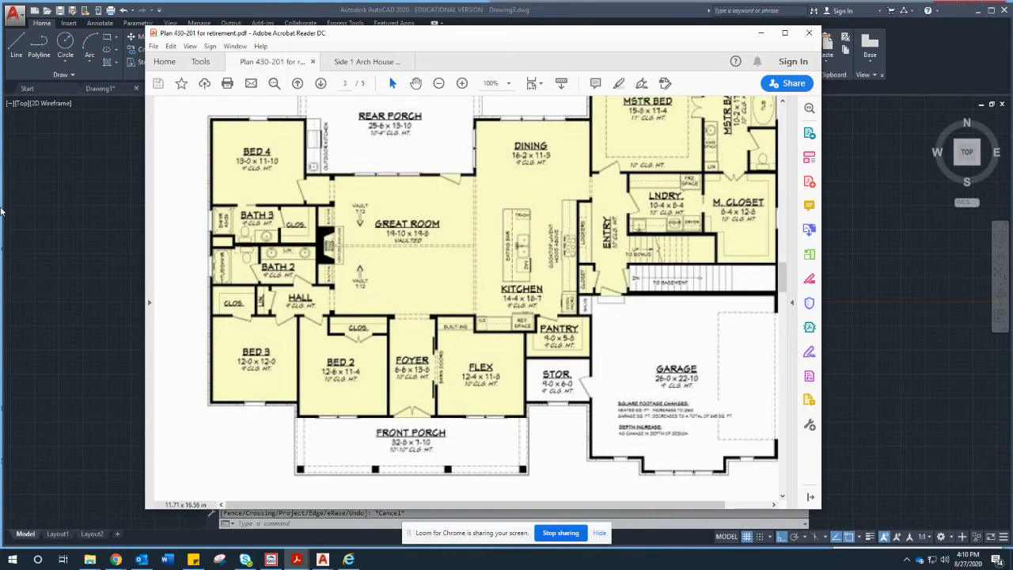
click(760, 36)
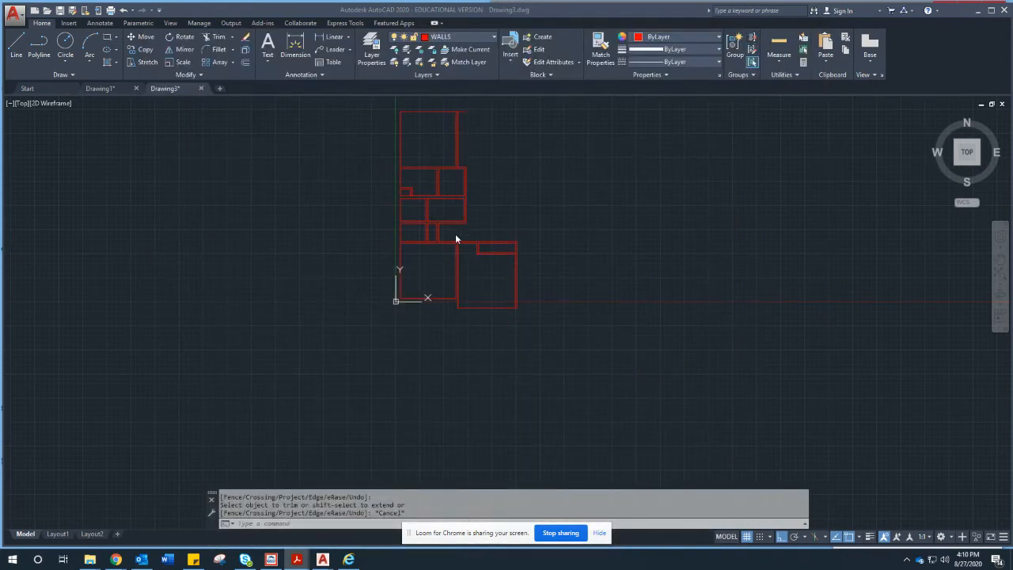
Step: Draw a vertical line about 12'-6 1/2" long upward from the closet's upper-left inner corner, beside the bathrooms' outer wall
scroll(463, 230, up, 4)
scroll(467, 198, down, 3)
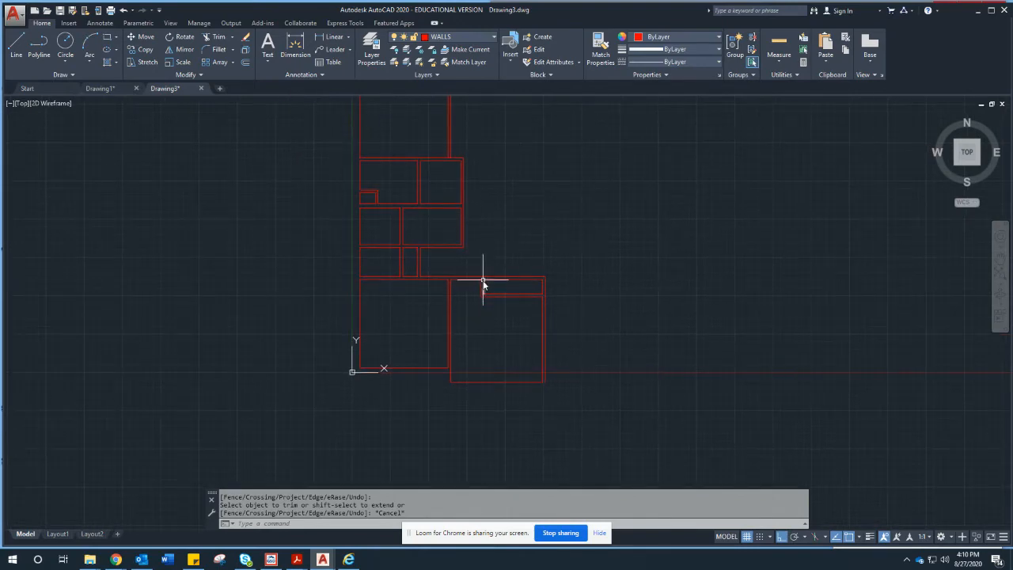
scroll(484, 273, up, 2)
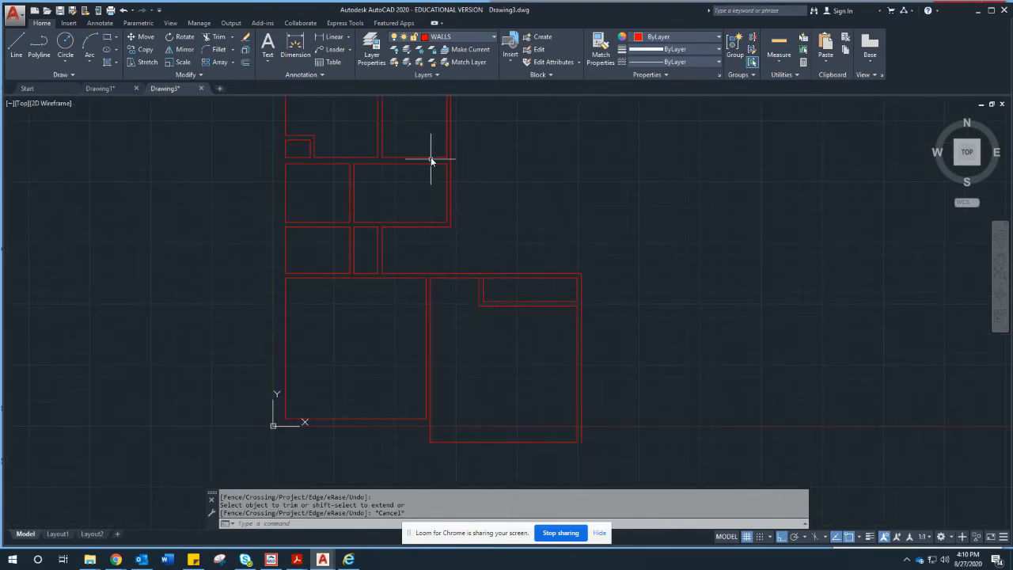
text(L)
key(Return)
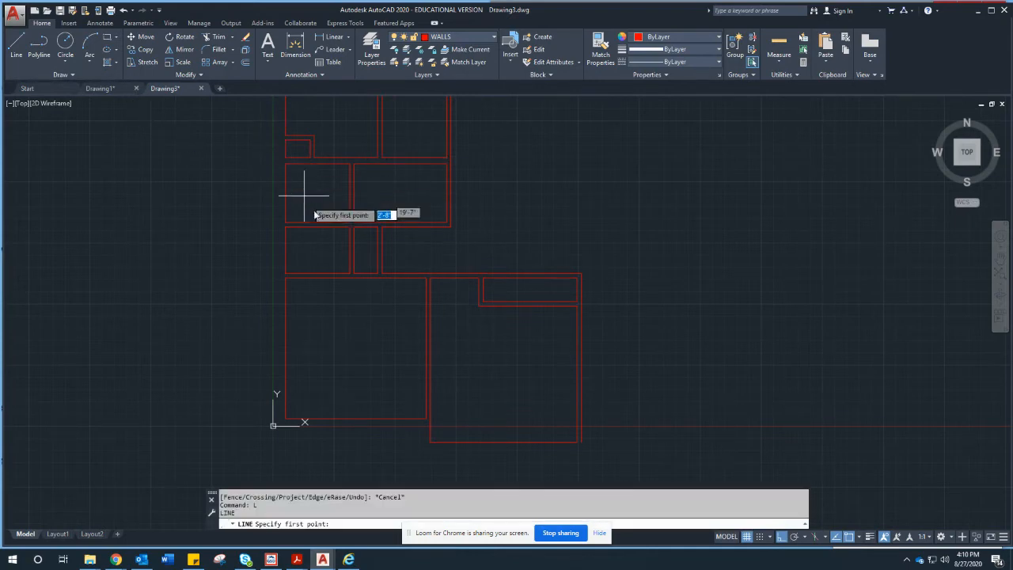
click(483, 276)
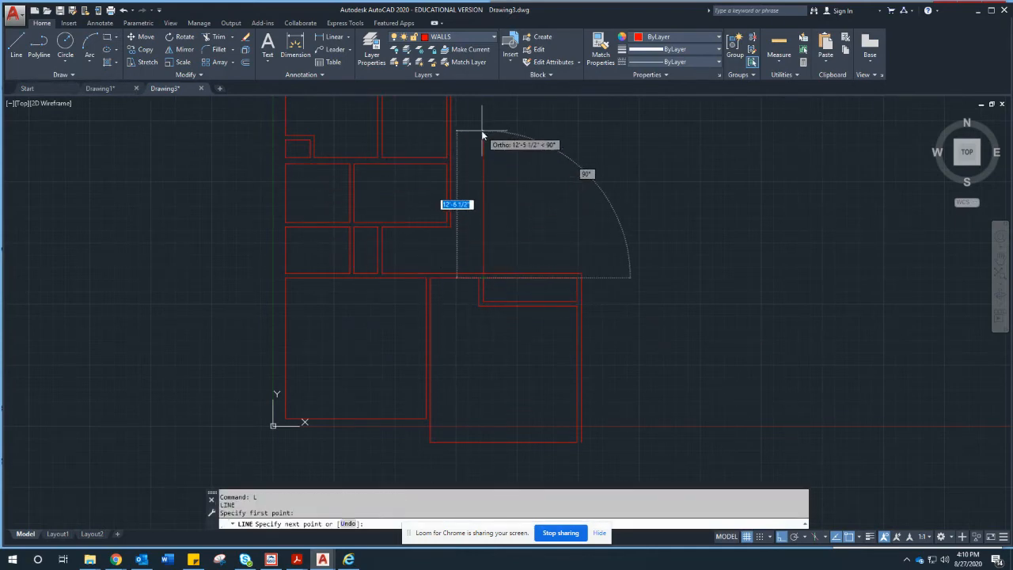
click(483, 131)
right_click(483, 131)
click(500, 135)
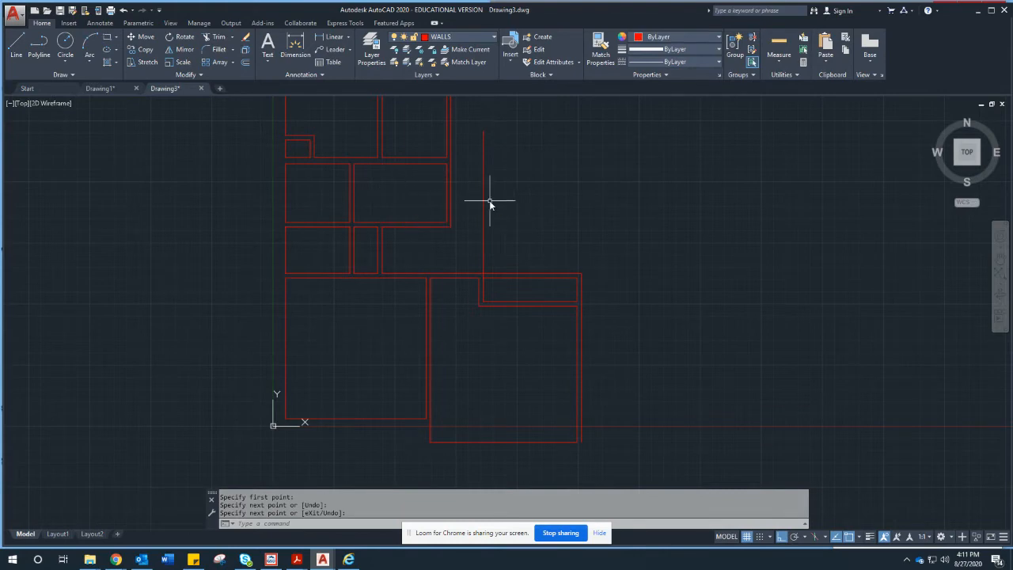
Step: Measure the perpendicular distance from the new vertical line's top end to the bathrooms' right-hand outer wall
text(di)
key(Return)
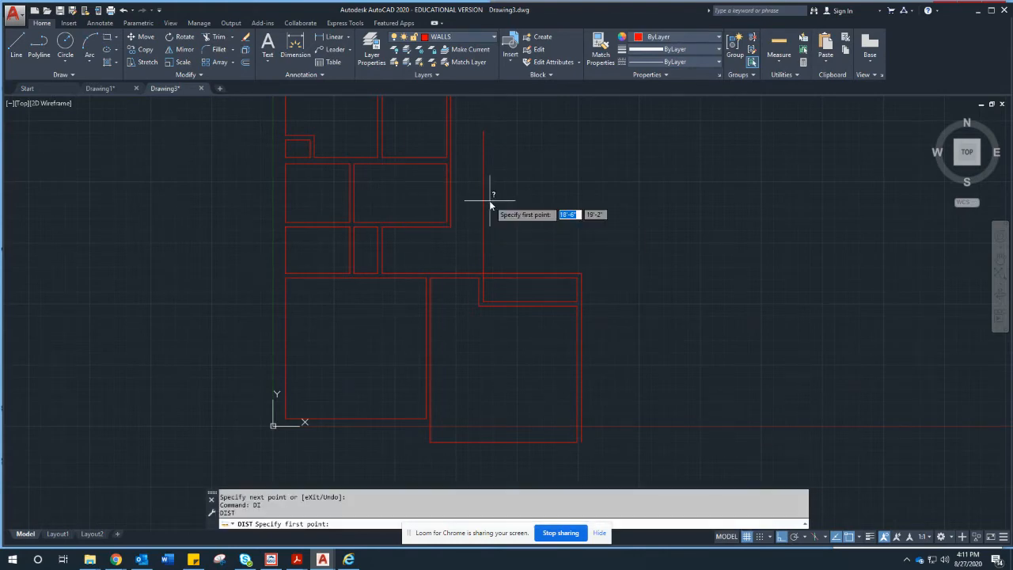
click(483, 131)
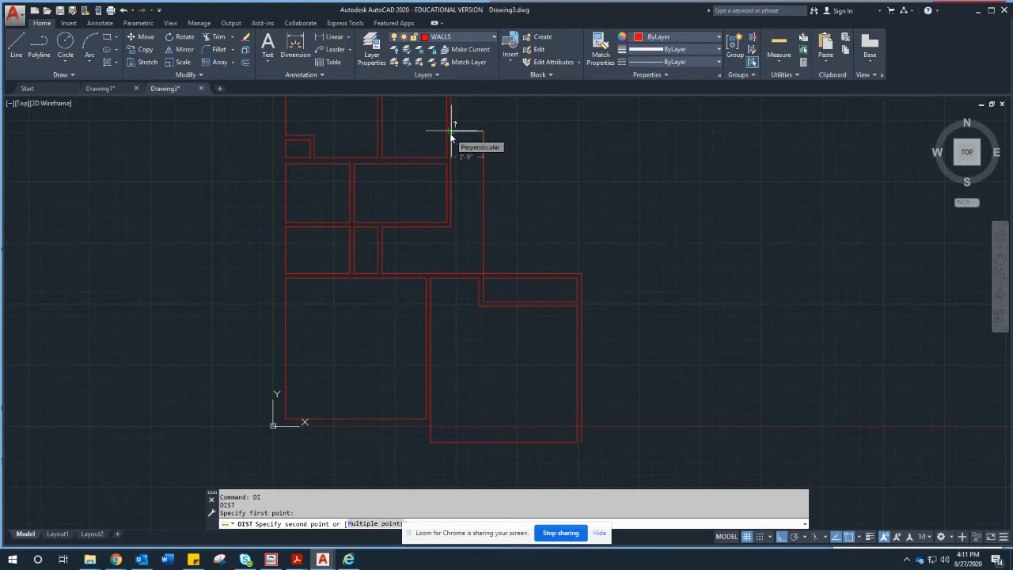
key(Escape)
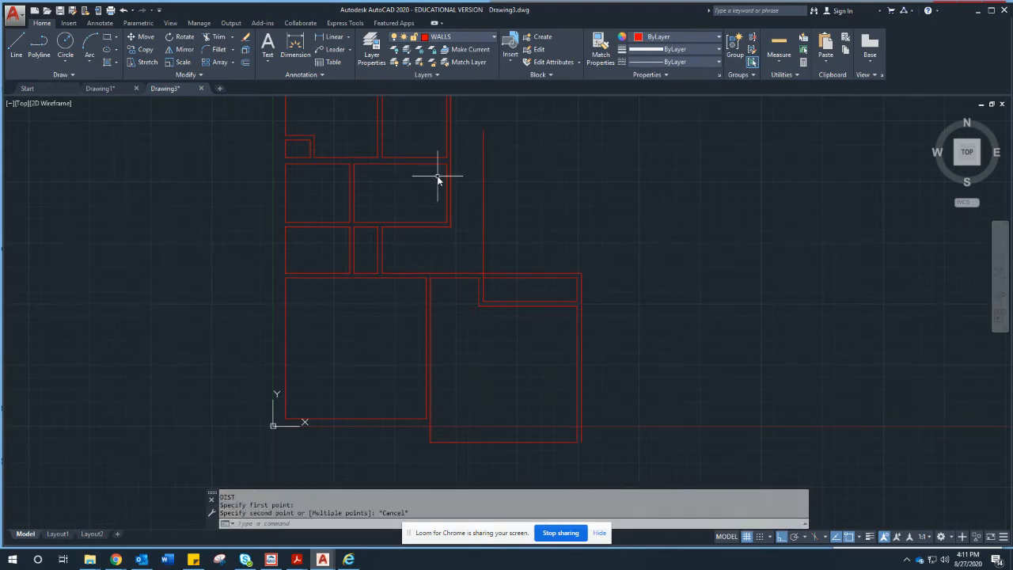
middle_drag(438, 179, 436, 243)
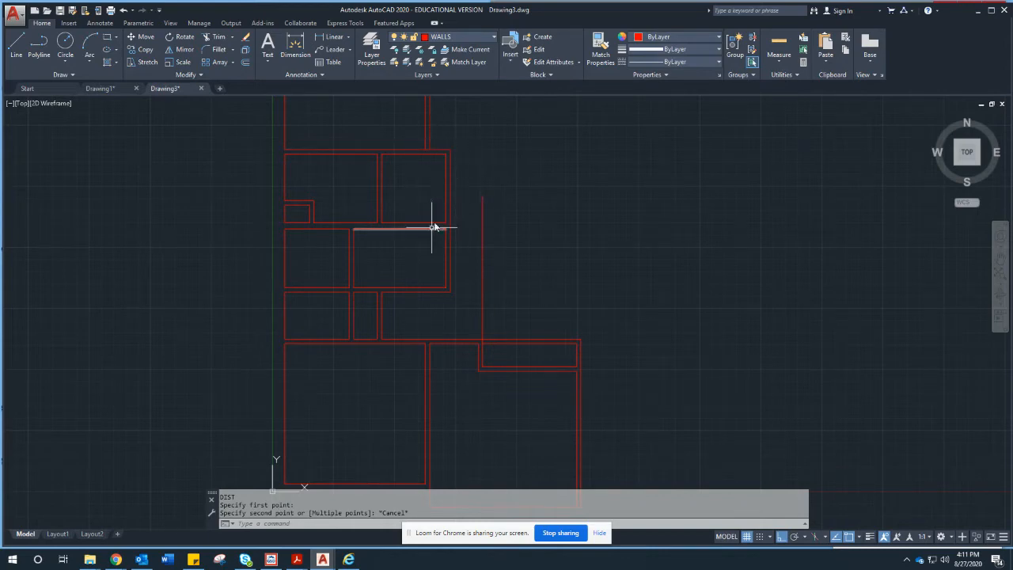
click(461, 177)
click(433, 194)
click(451, 240)
click(444, 228)
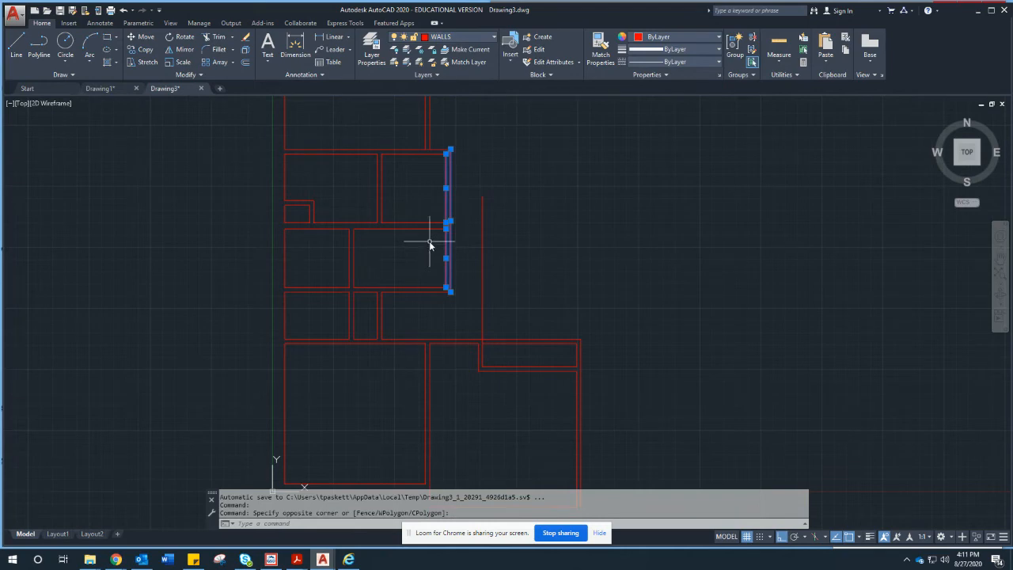
scroll(431, 237, down, 3)
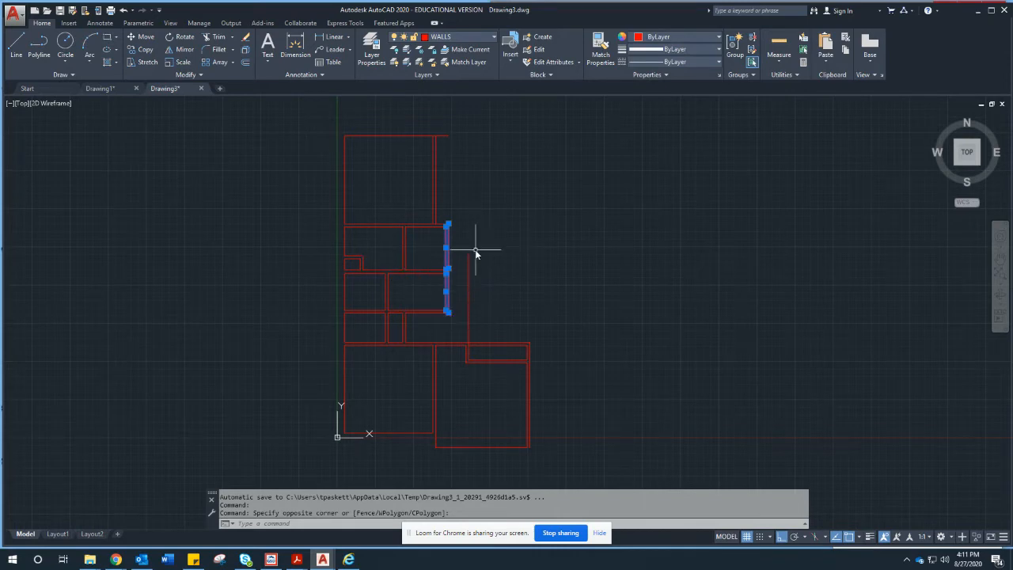
Step: Check the Bath 2, Bath 3 and closet layout in the reference PDF, return to the drawing and clear the selection
click(297, 560)
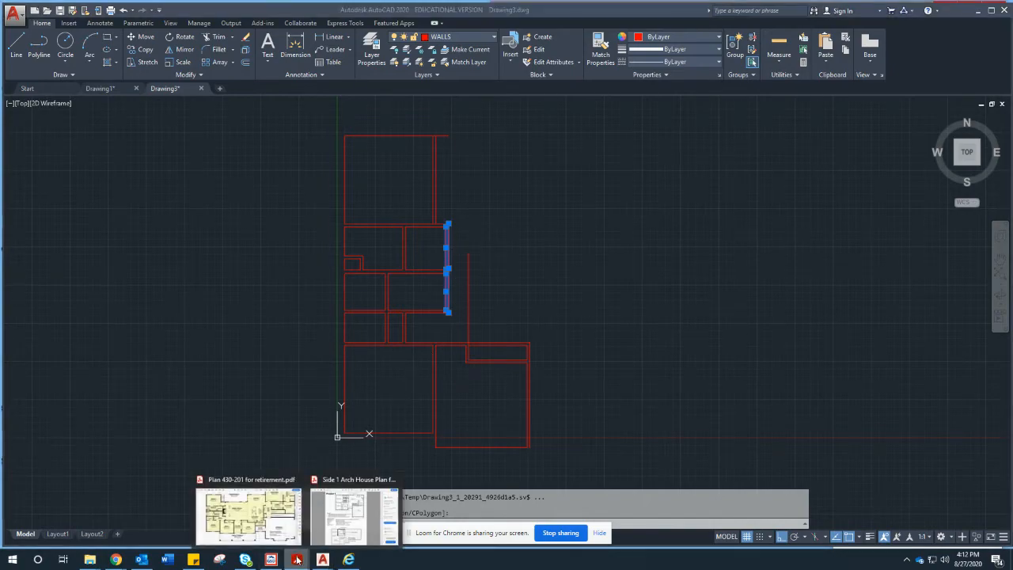
click(249, 515)
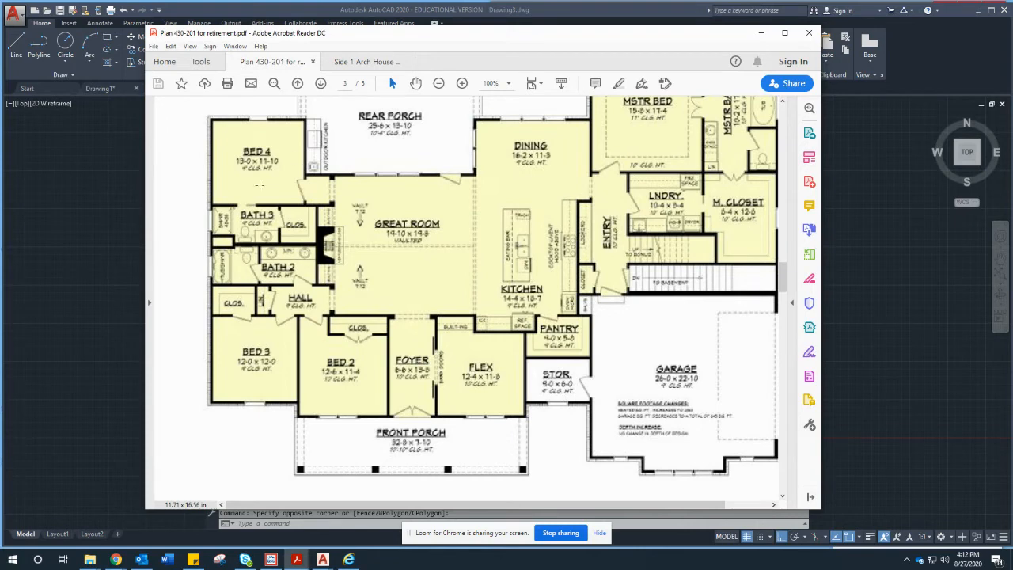
right_click(259, 222)
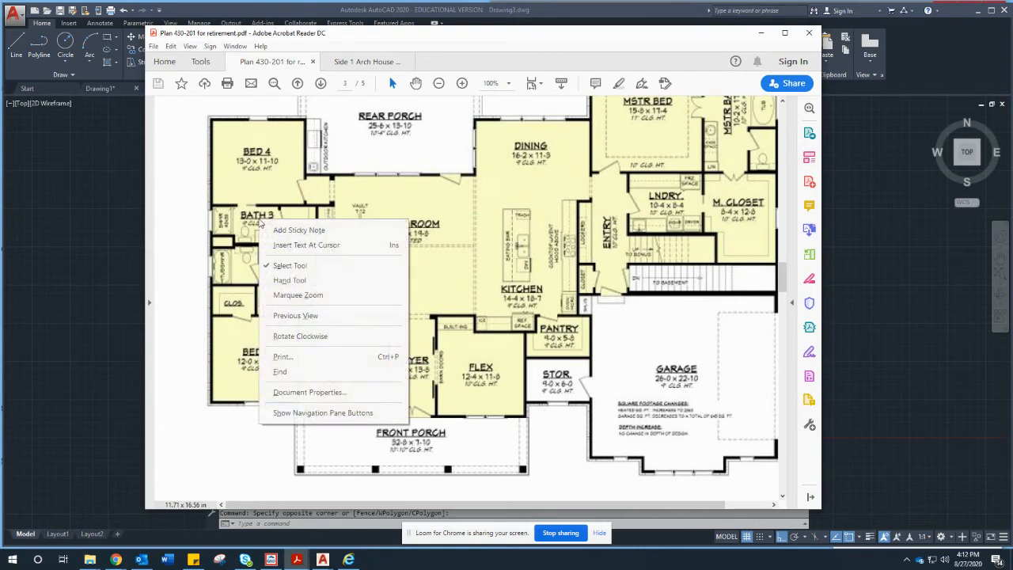
click(200, 256)
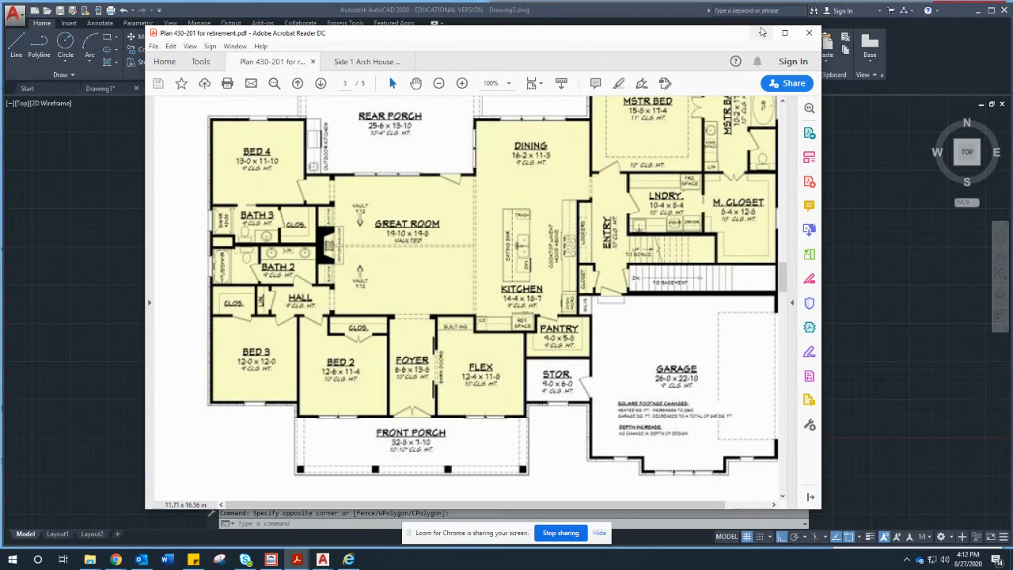
click(761, 32)
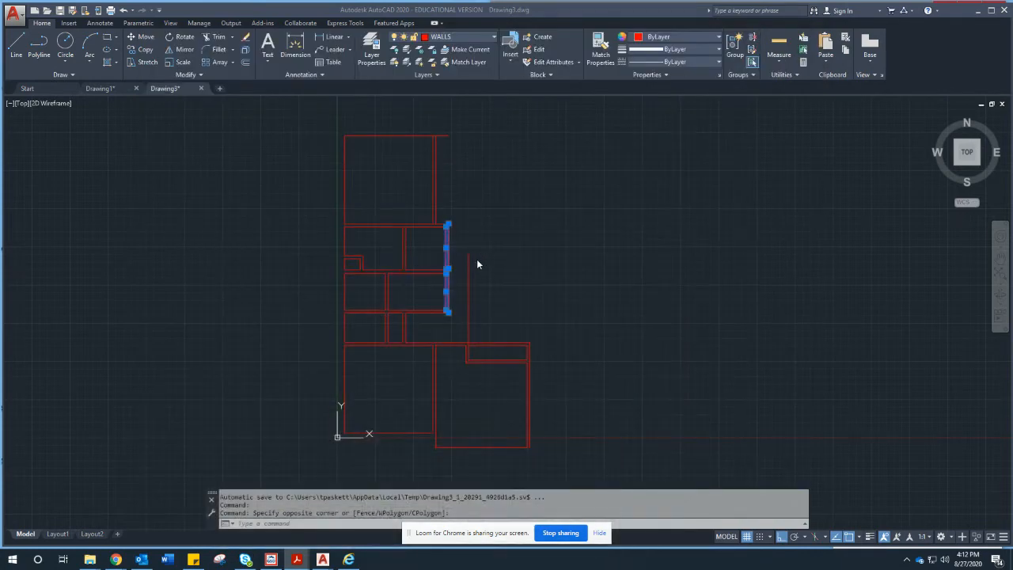
key(Escape)
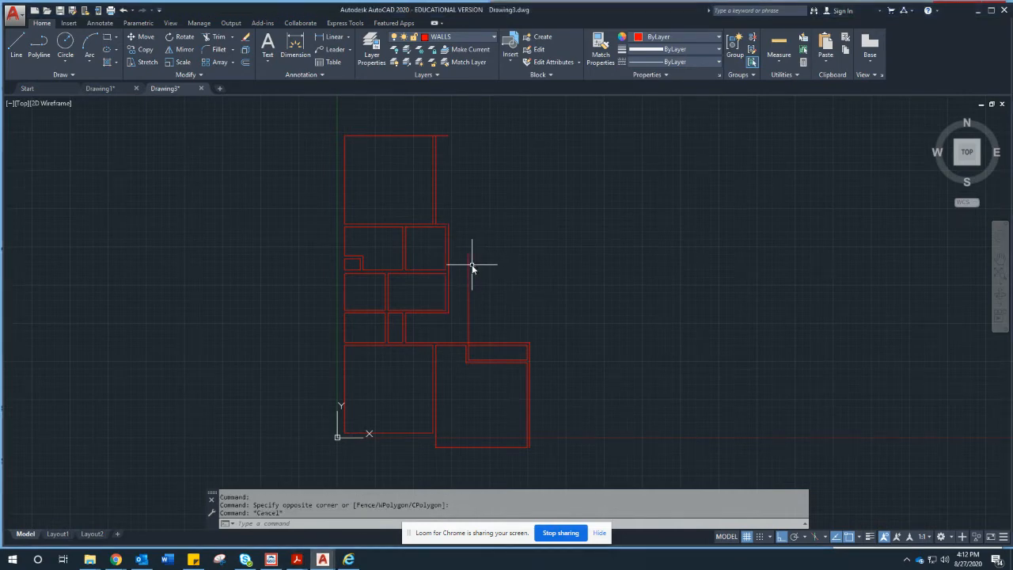
key(Escape)
key(Escape)
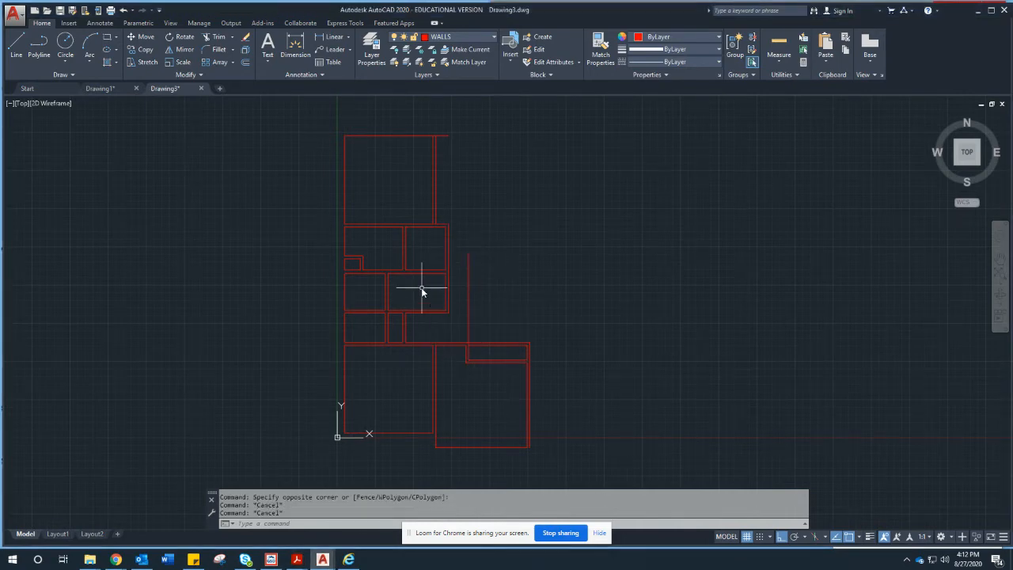
Step: Measure the inner width of Bath 2's larger right-hand room along its upper wall
text(di)
key(Return)
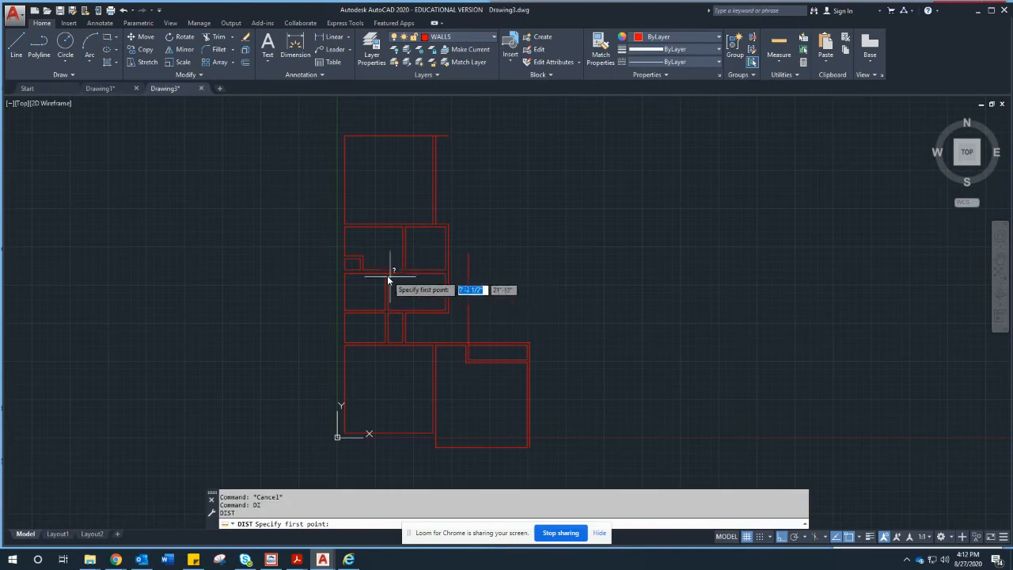
click(388, 274)
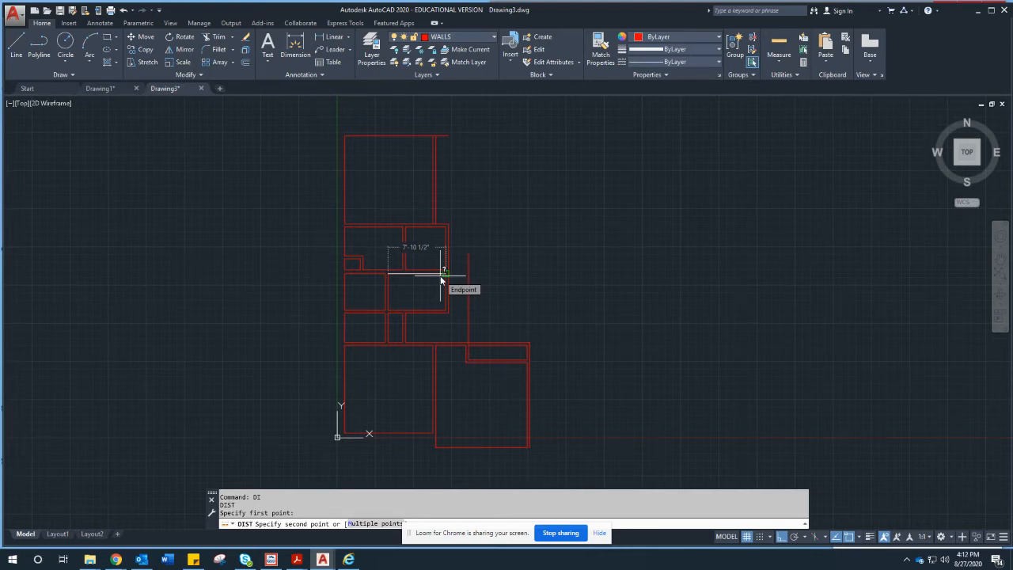
key(Escape)
Step: Measure the inner width of the upper bathroom's right-hand room along its upper wall
right_click(434, 252)
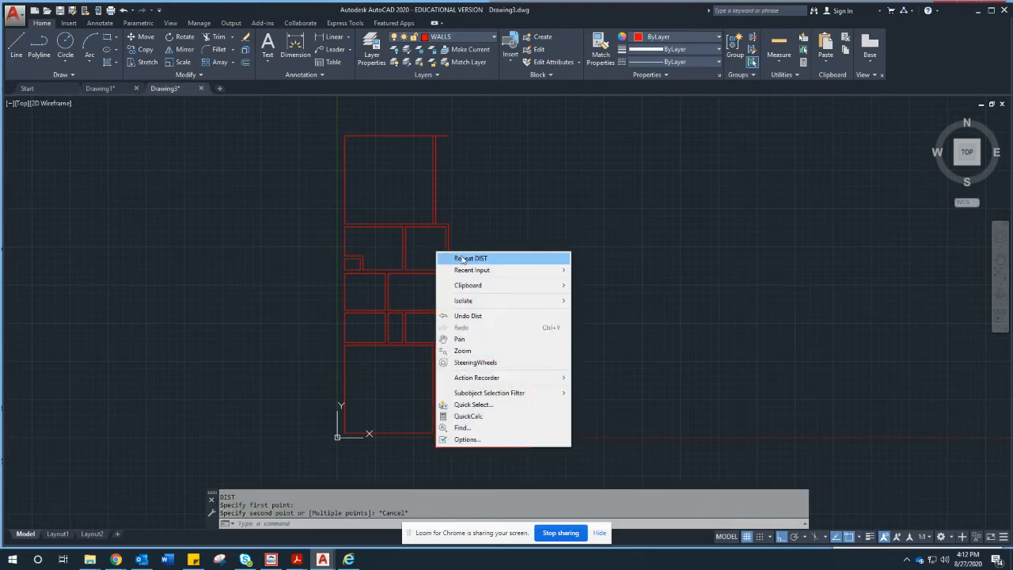
click(455, 257)
click(406, 228)
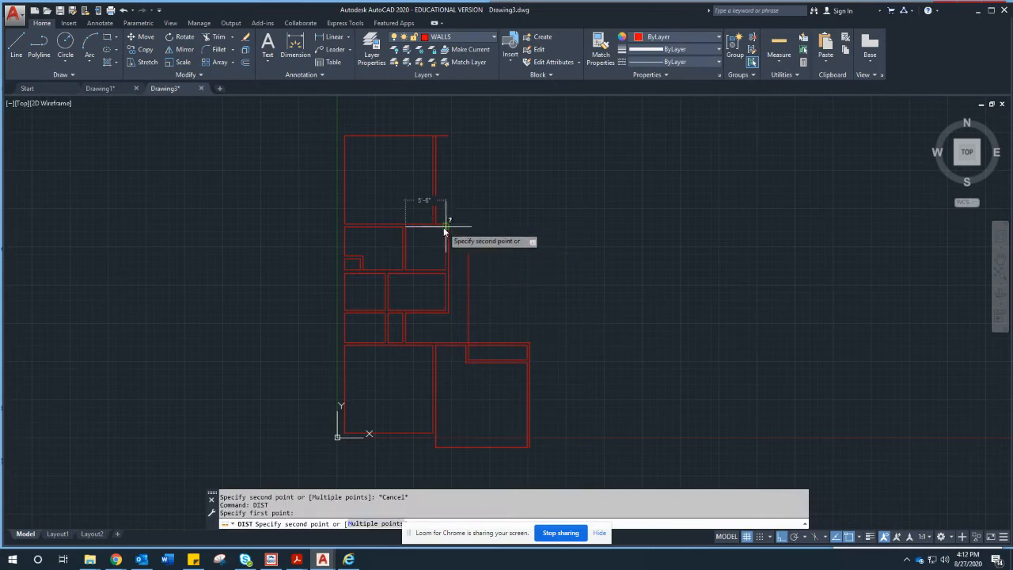
key(Escape)
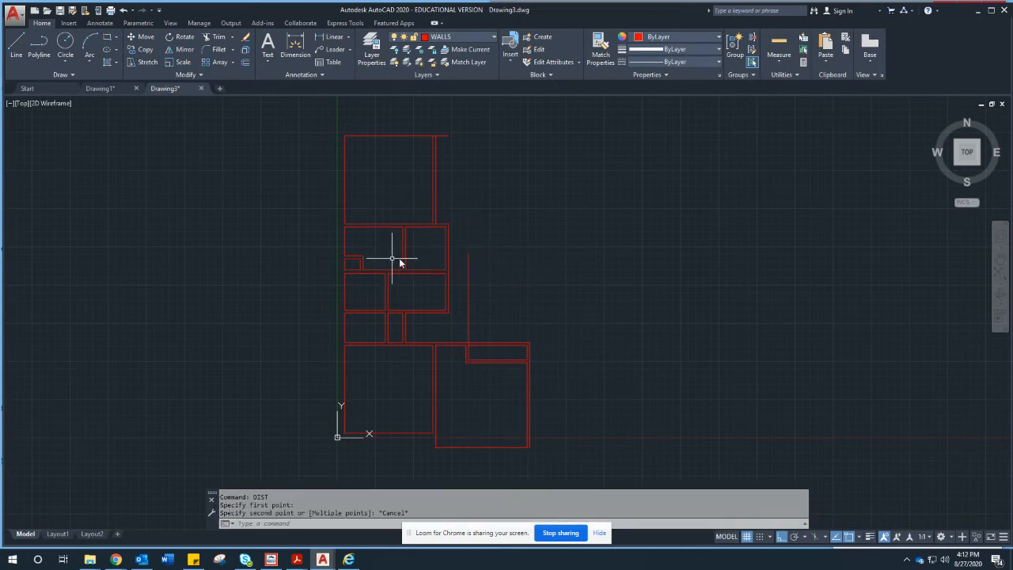
Step: Delete the loose vertical line rising from Bed 2's closet beside the bathrooms' outer wall
click(464, 279)
click(461, 285)
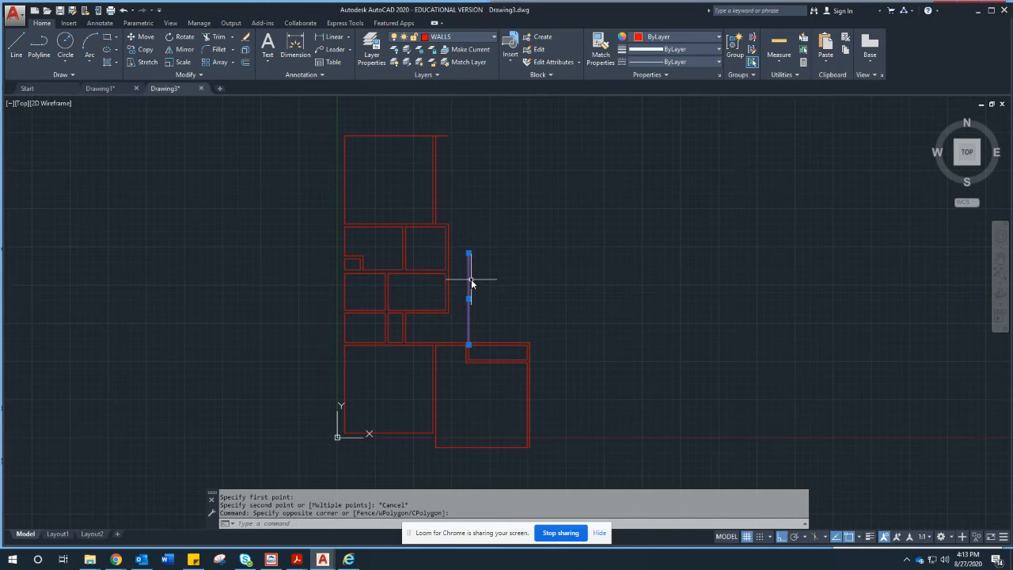
key(Delete)
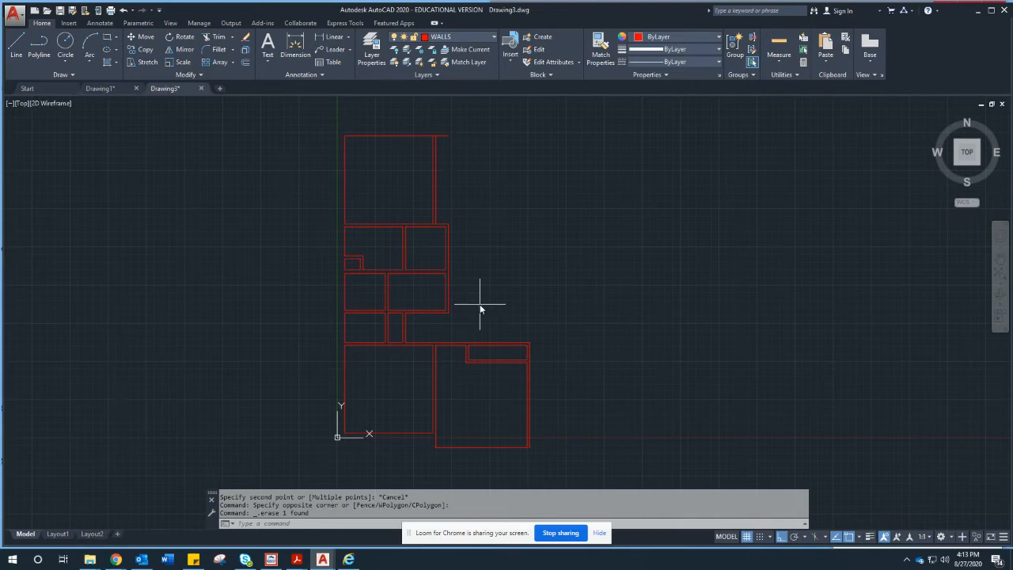
Step: Offset the bathrooms' right-hand outer wall line 3.5 feet to the right
text(o)
key(Return)
text(3.5)
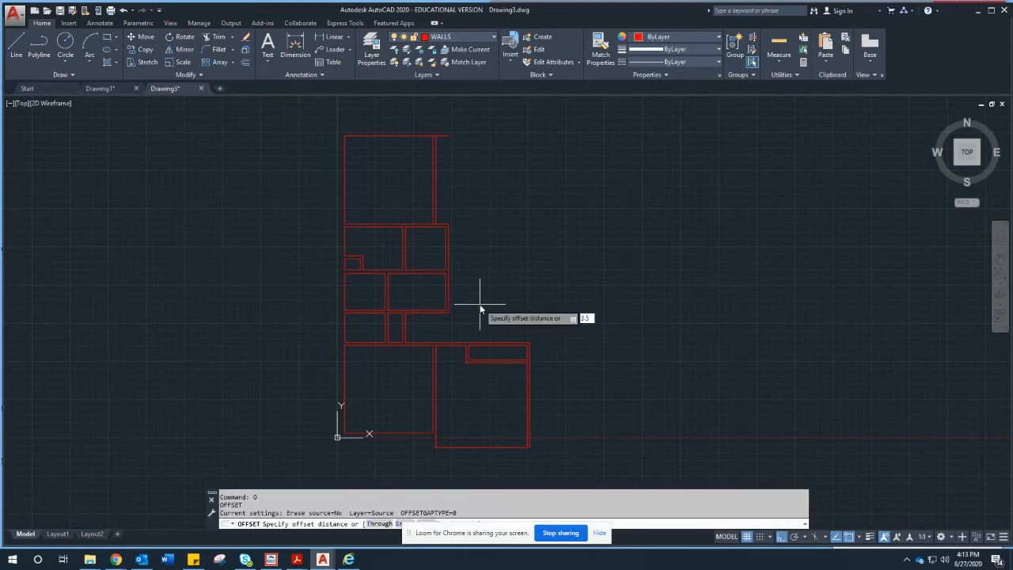
key(Return)
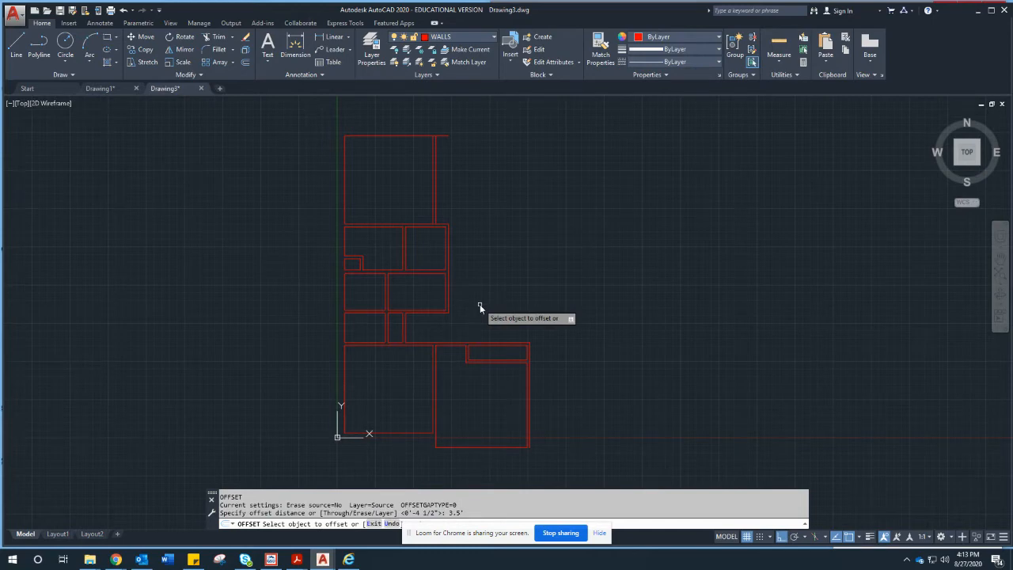
click(448, 268)
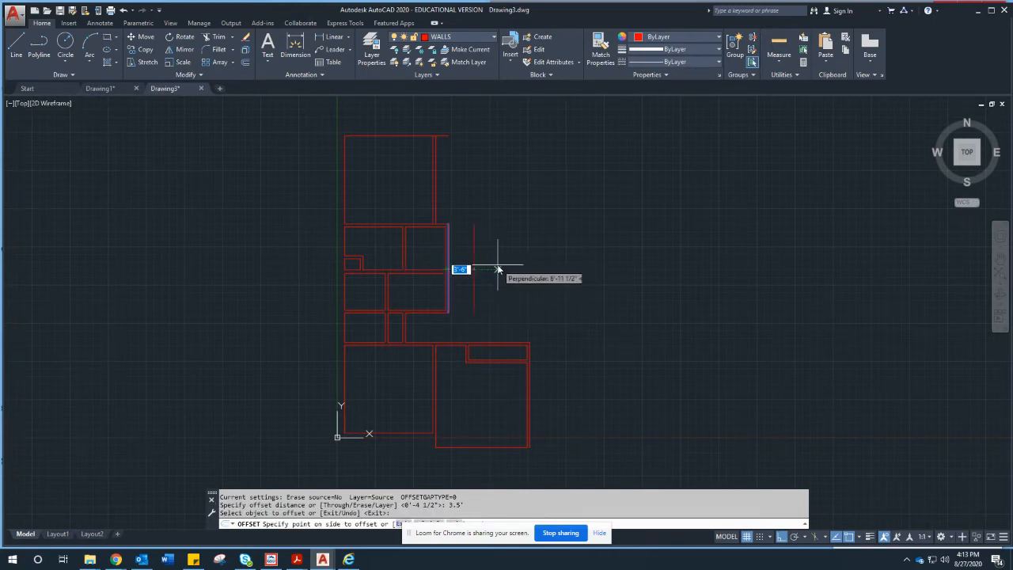
click(475, 287)
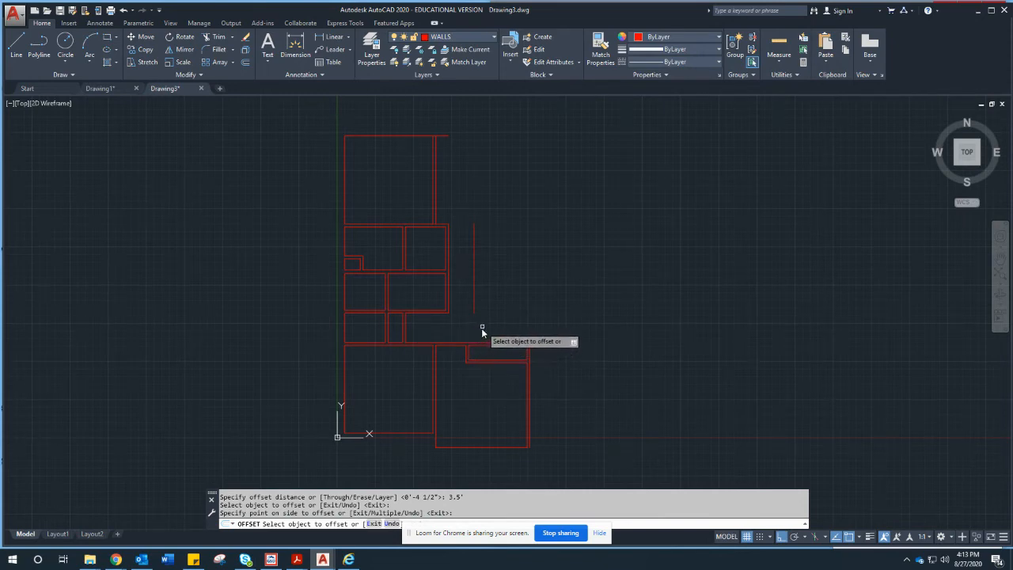
Step: Extend the new vertical line's lower end down to the upper wall line of Bed 2's closet
text(exc)
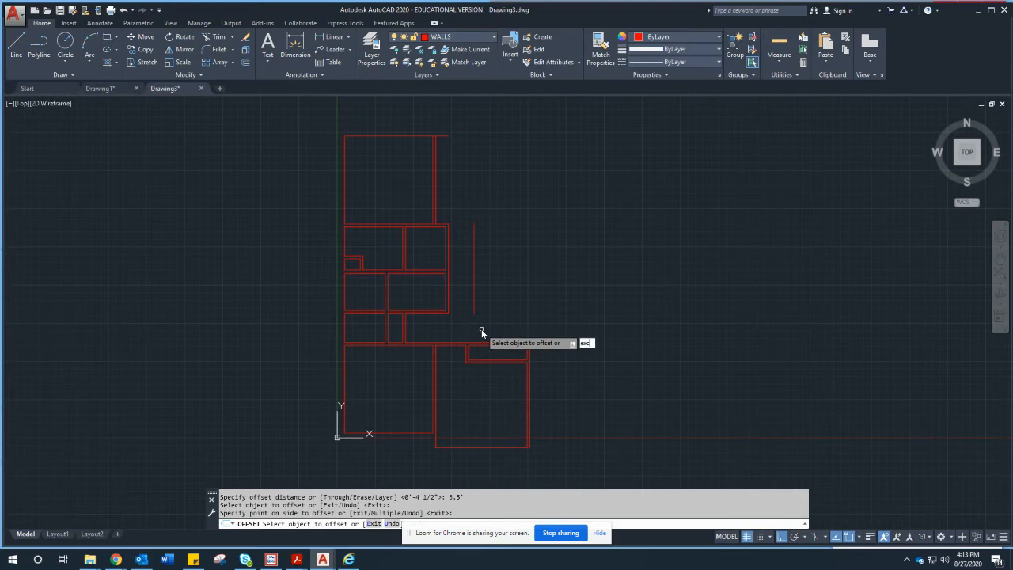
key(BackSpace)
key(Return)
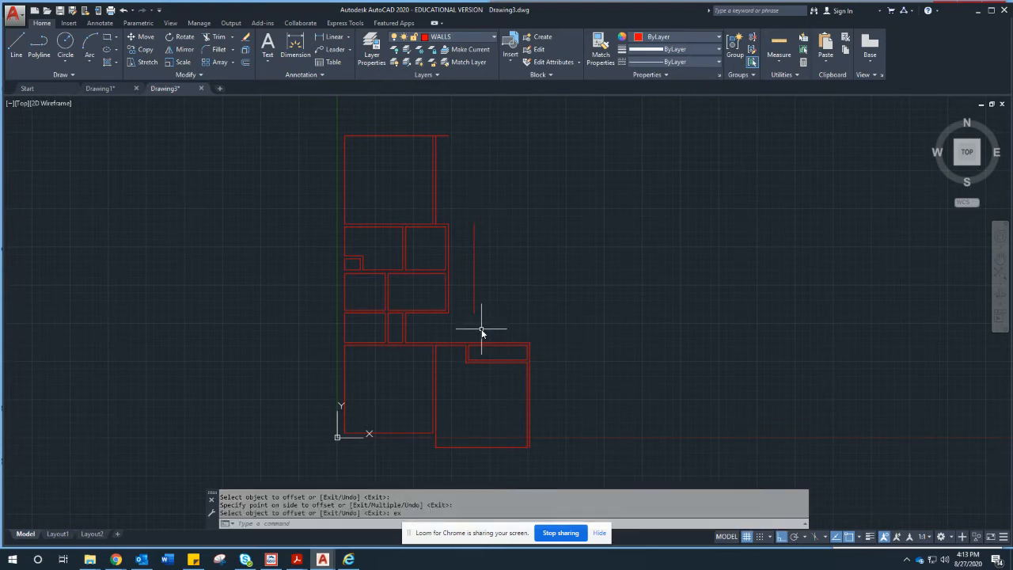
key(Escape)
key(Escape)
text(ex)
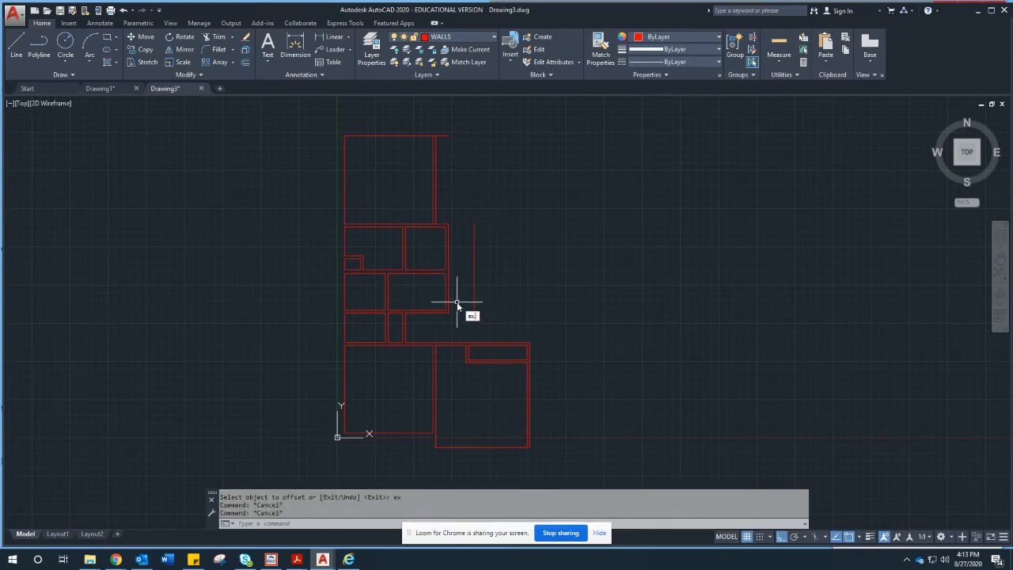
key(Return)
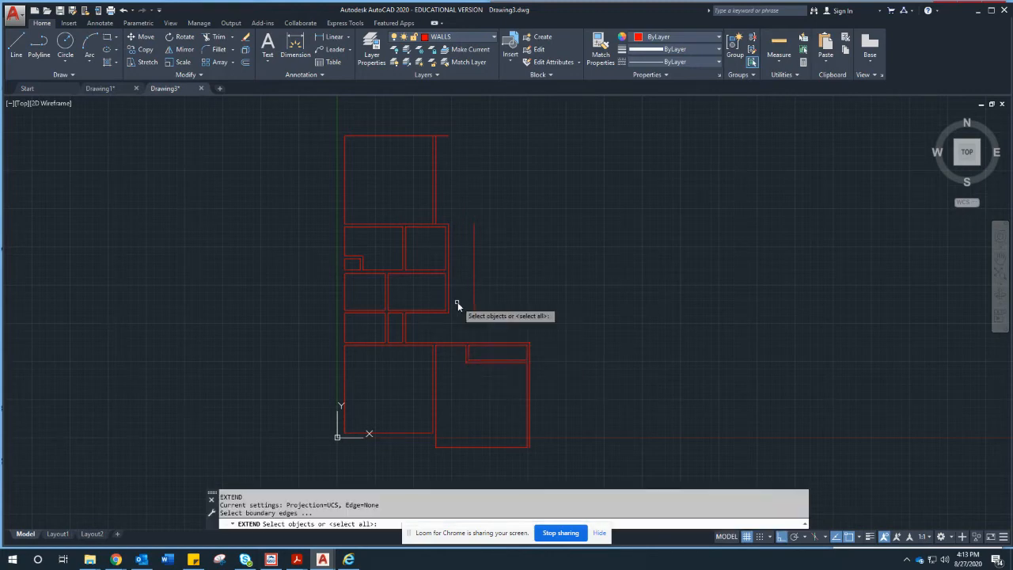
click(481, 341)
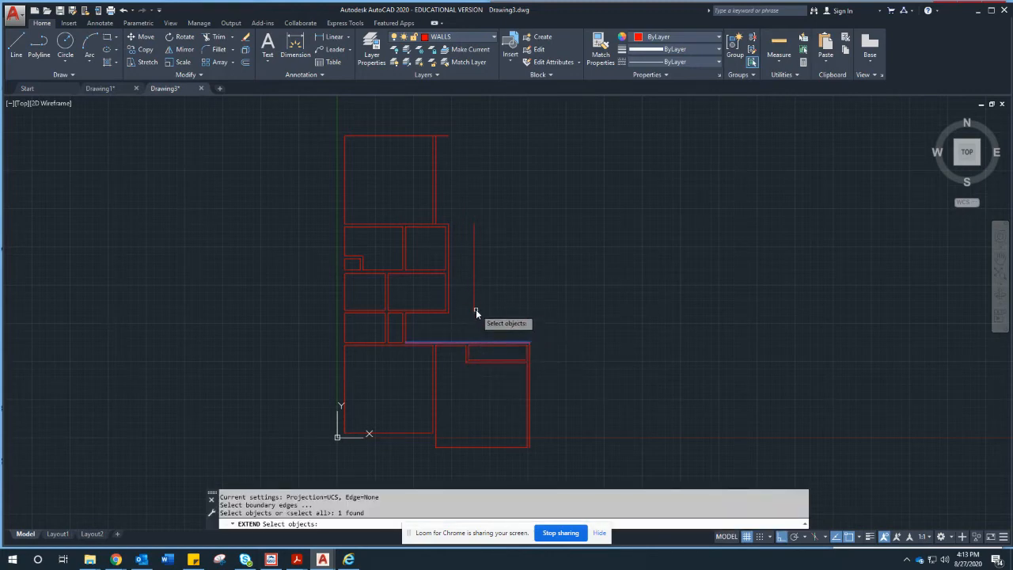
click(475, 308)
key(Return)
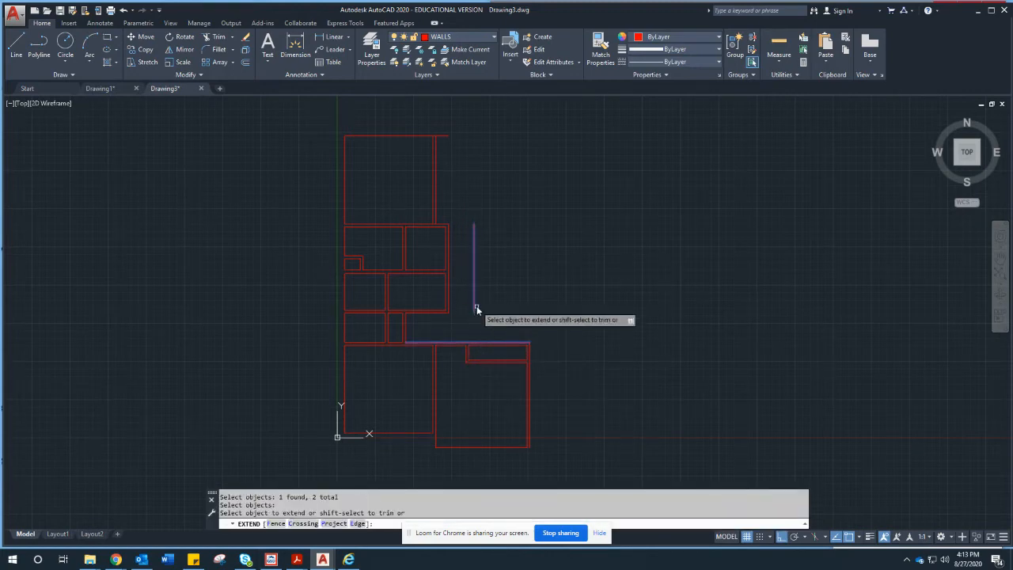
key(Escape)
Step: Offset the extended vertical line 8.5 inches to the left, toward the bathrooms, to give the wall its thickness
scroll(474, 355, up, 2)
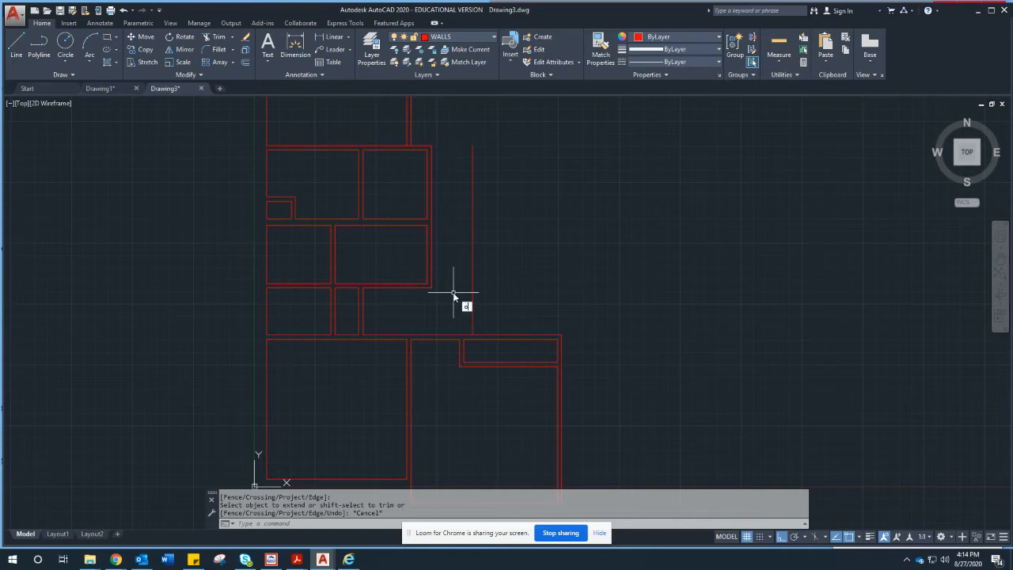
key(Return)
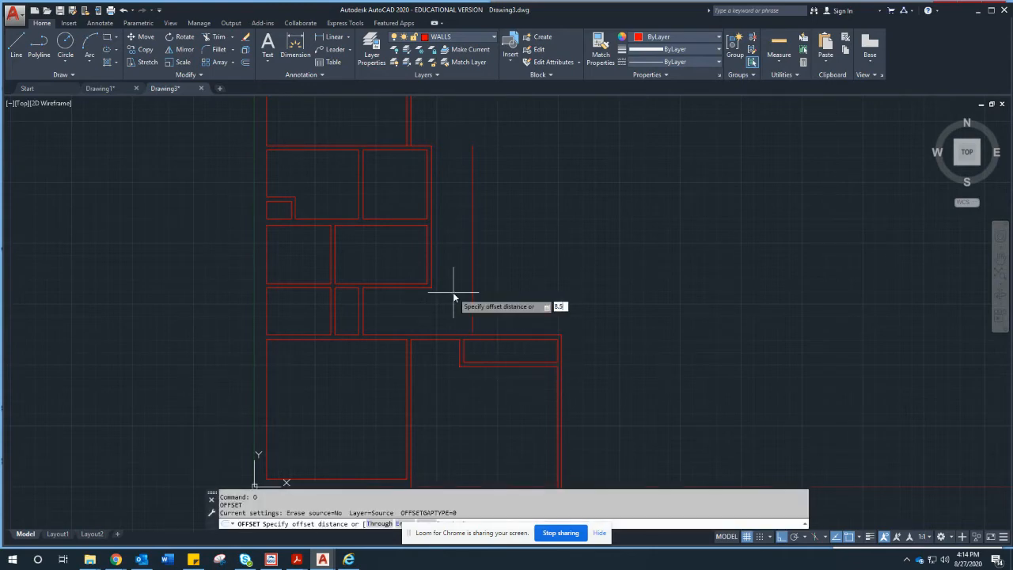
text(8.5)
key(Return)
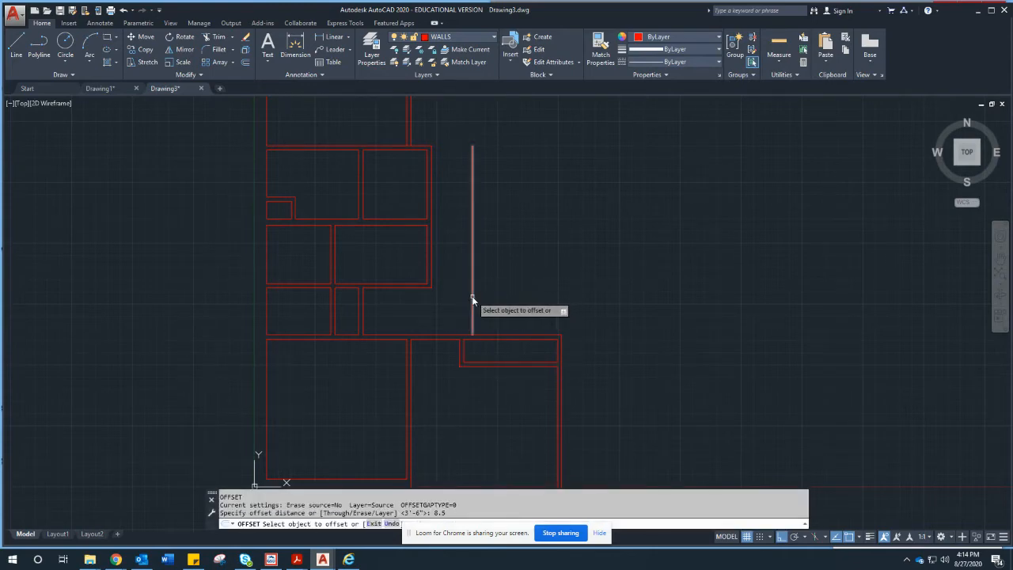
click(472, 299)
click(442, 314)
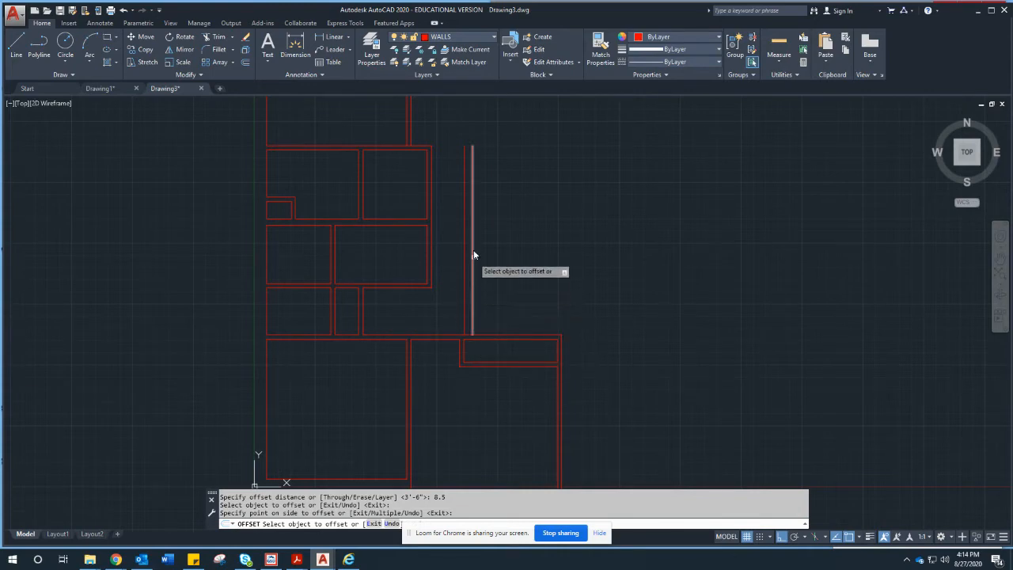
middle_drag(481, 181, 502, 216)
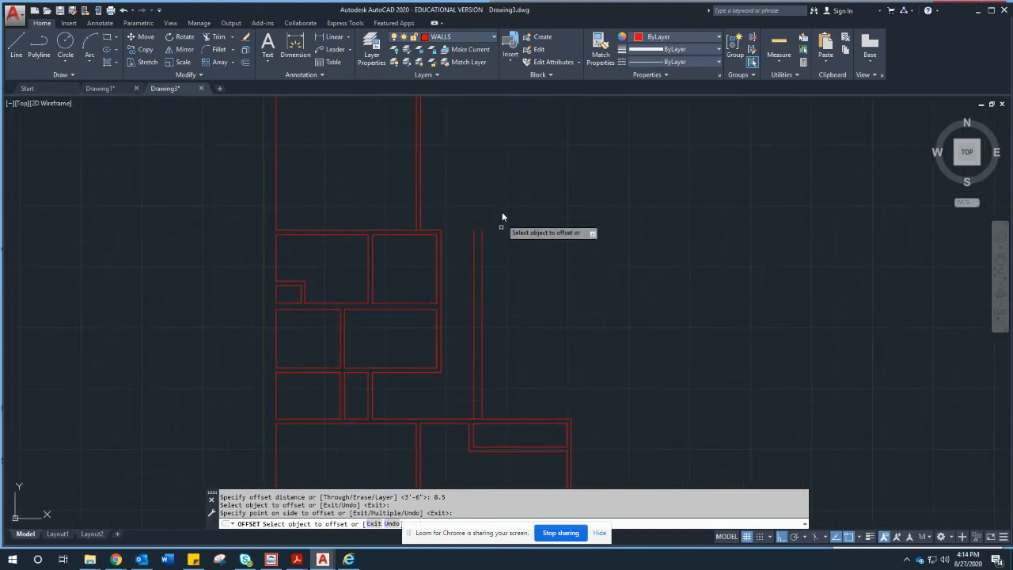
scroll(502, 212, down, 4)
scroll(481, 206, up, 4)
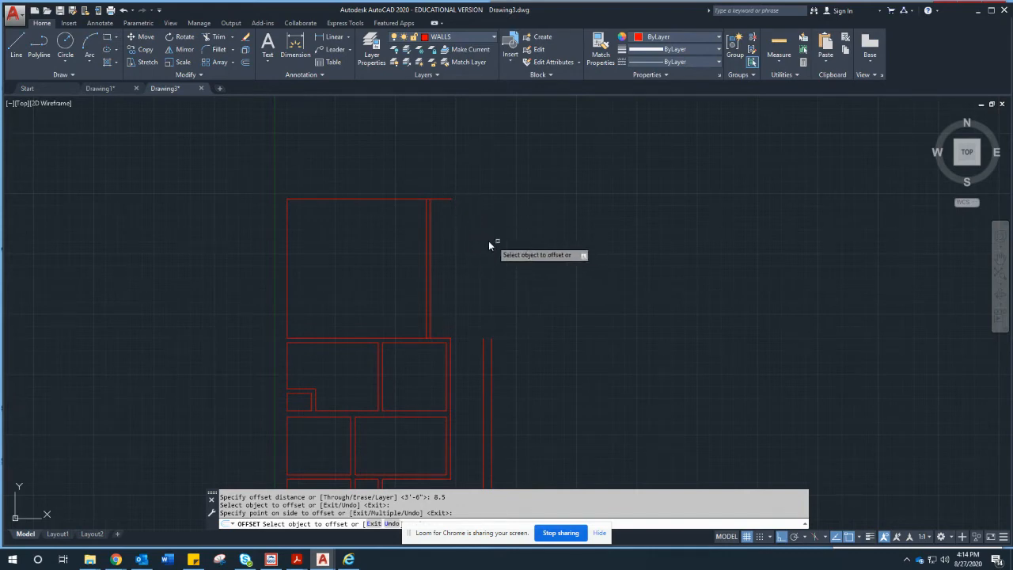
scroll(494, 237, down, 4)
scroll(522, 305, up, 3)
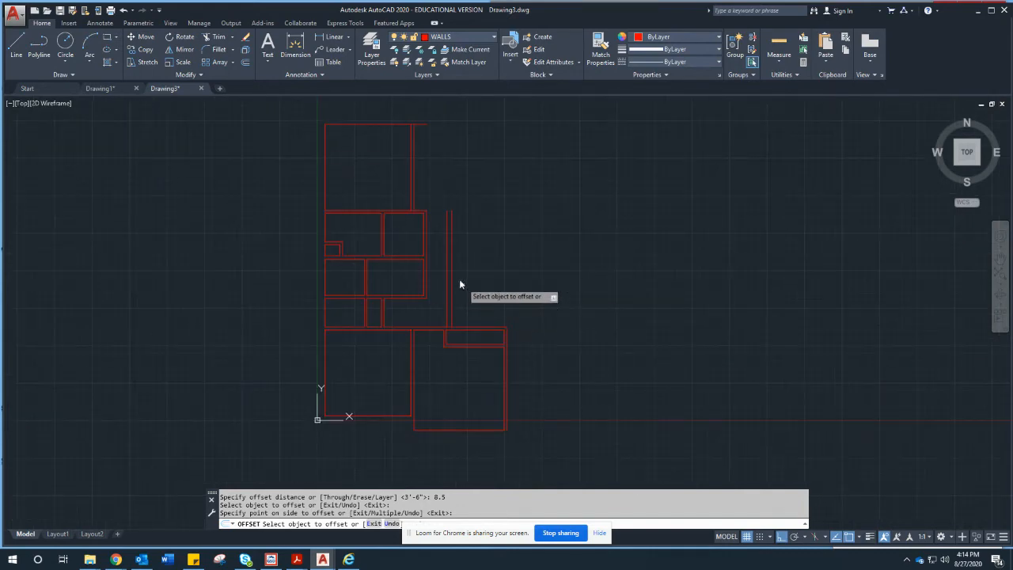
scroll(443, 302, up, 2)
key(Escape)
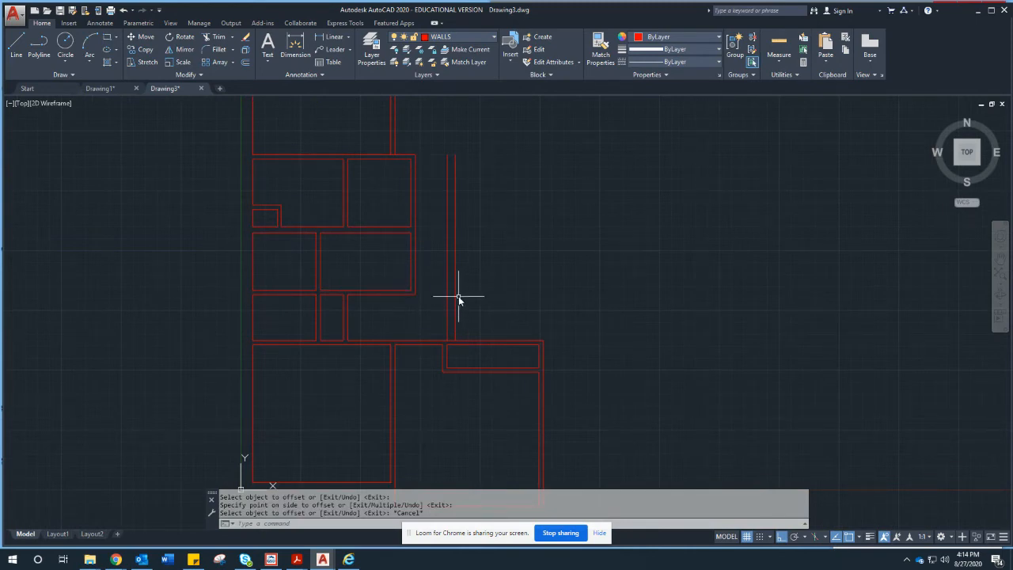
Step: Extend both horizontal lines of the lower bathroom's bottom wall right to the new wall's left-hand line
mouse_move(448, 301)
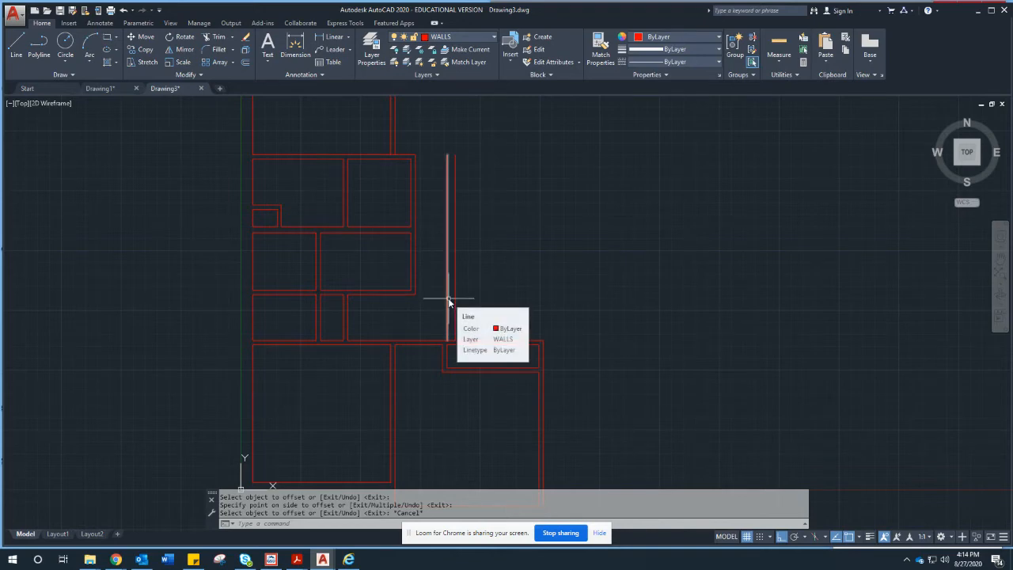
text(ex)
key(Return)
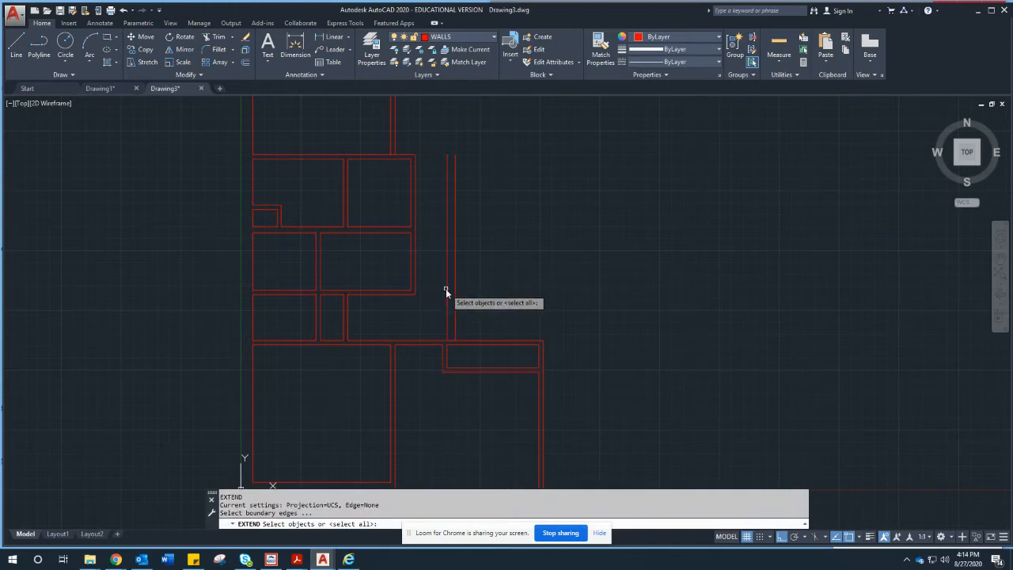
click(446, 289)
key(Return)
click(401, 291)
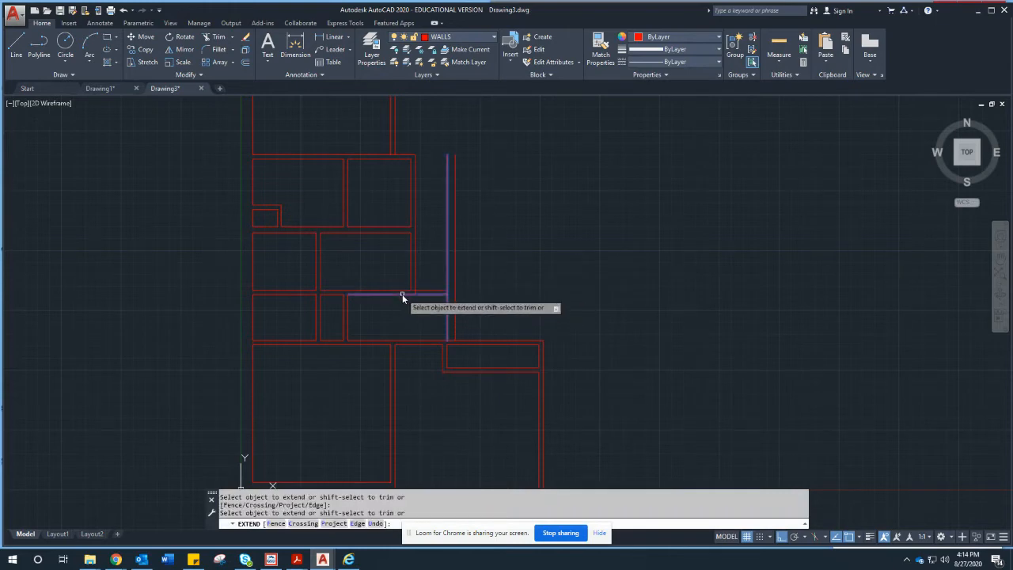
key(Escape)
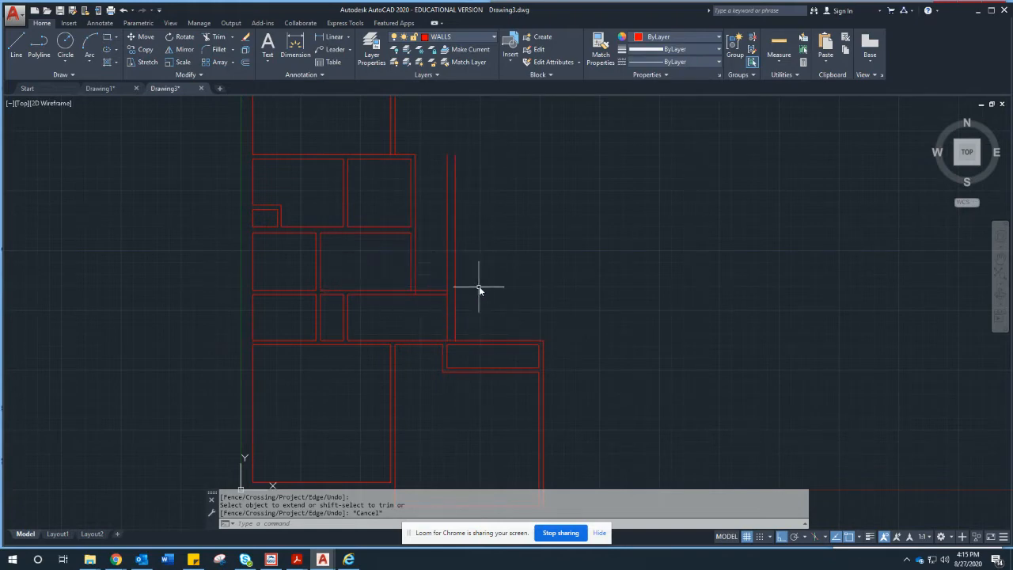
Step: Offset Bed 2's right-hand outer wall line 6.5 feet to the right
scroll(488, 279, down, 2)
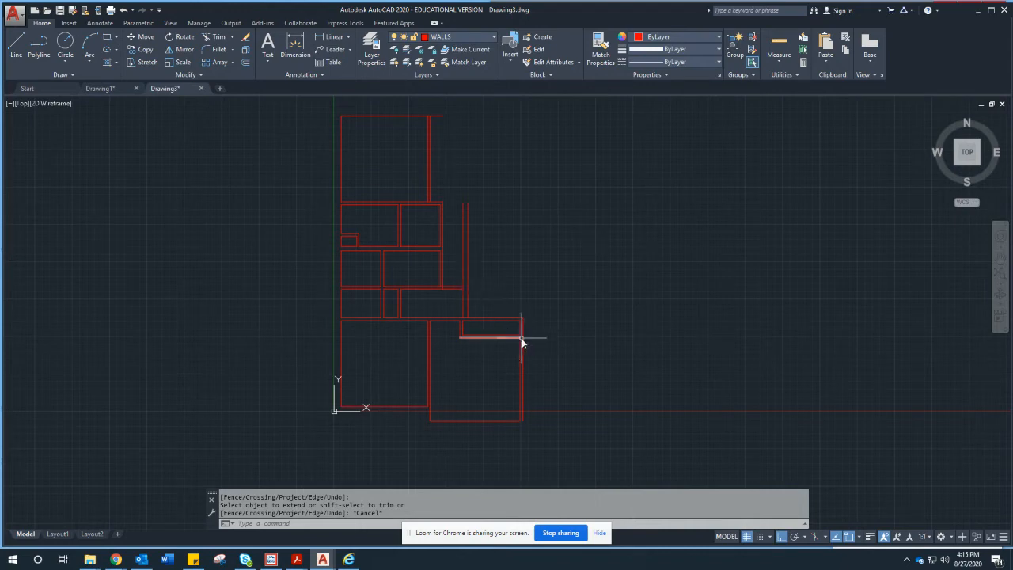
middle_drag(538, 365, 435, 333)
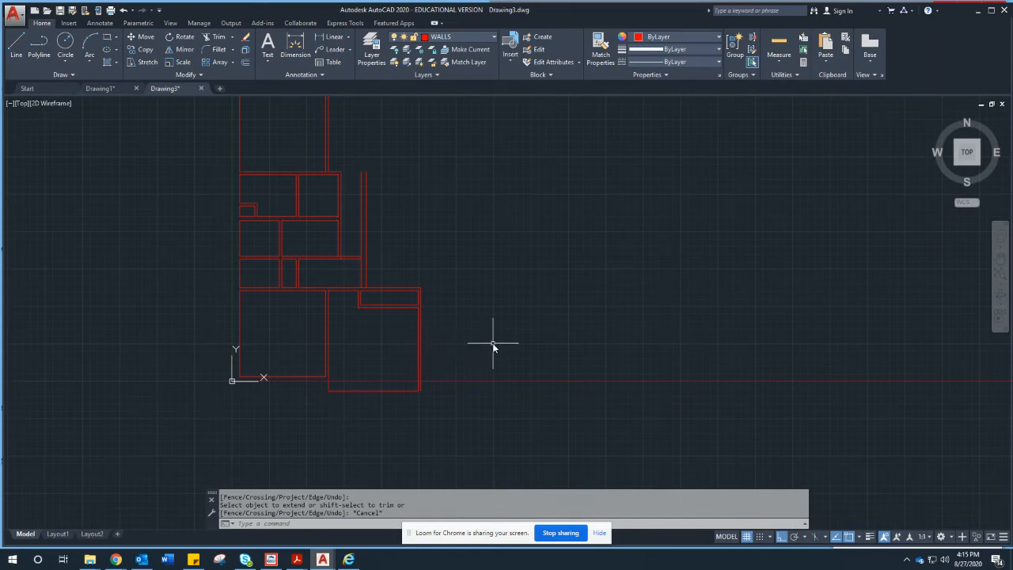
key(Return)
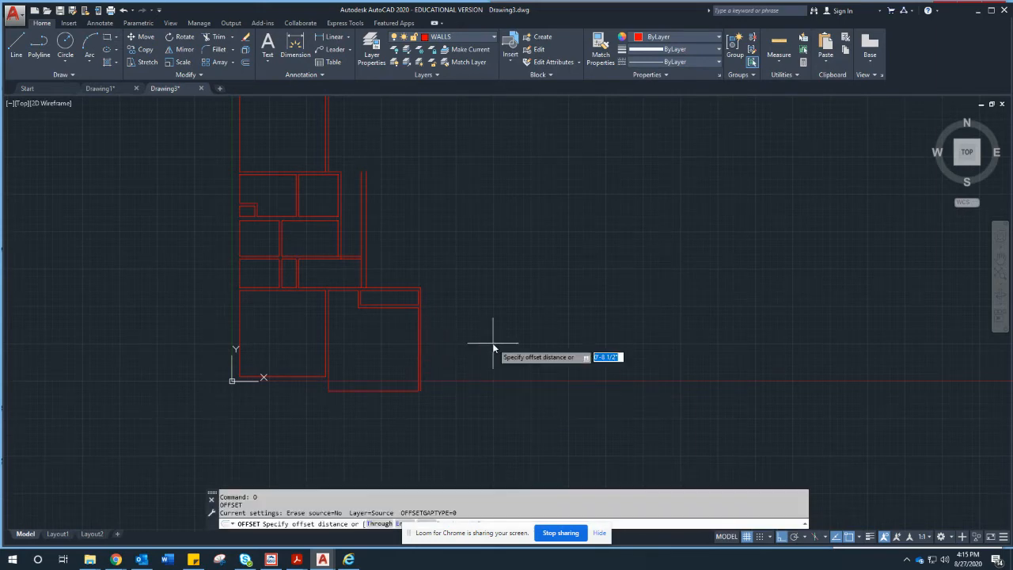
text(6.5)
key(Return)
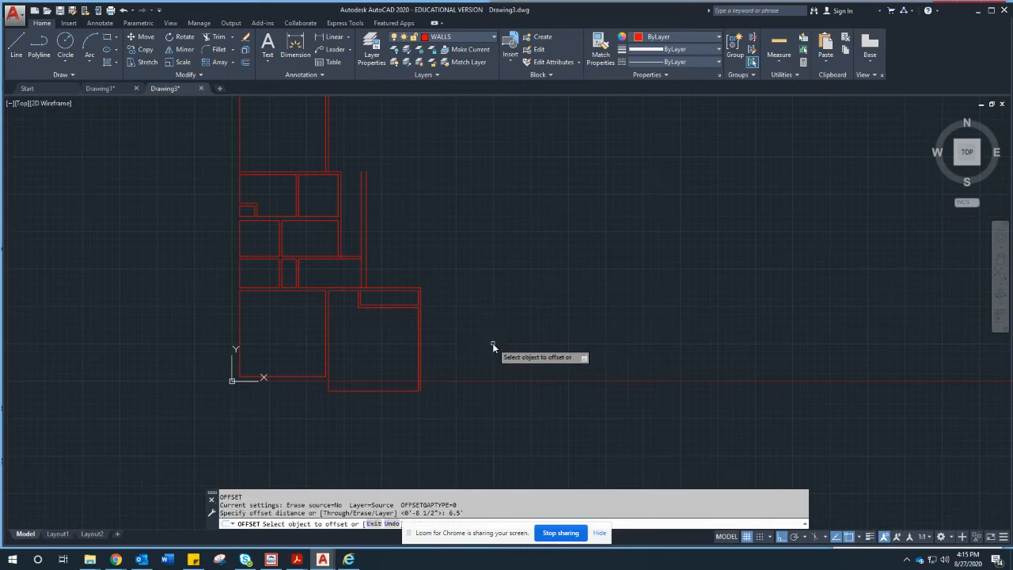
click(424, 329)
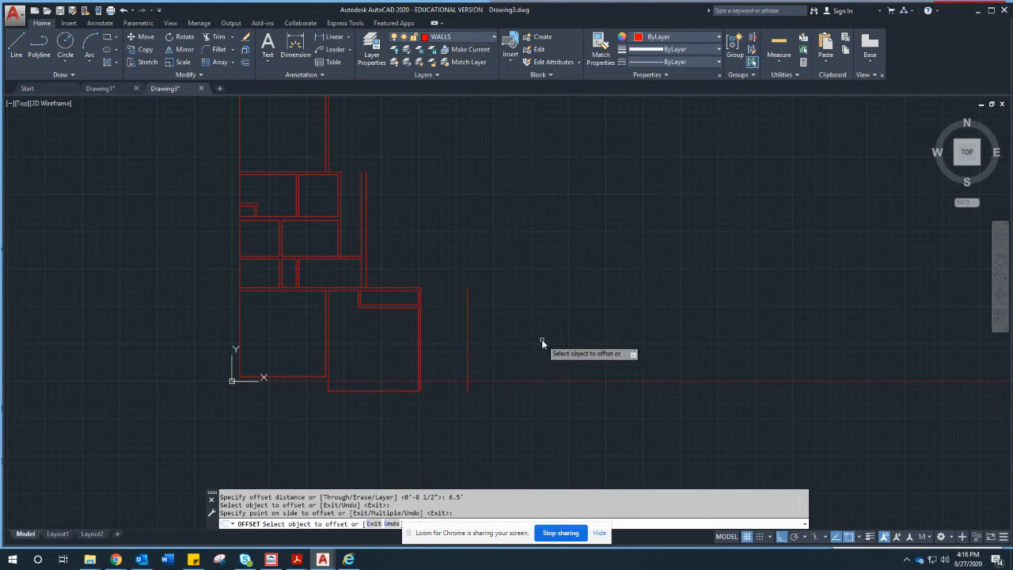
key(Return)
Step: Offset the new vertical line beside Bed 2 another 4.5 inches to the right to form a wall
key(Return)
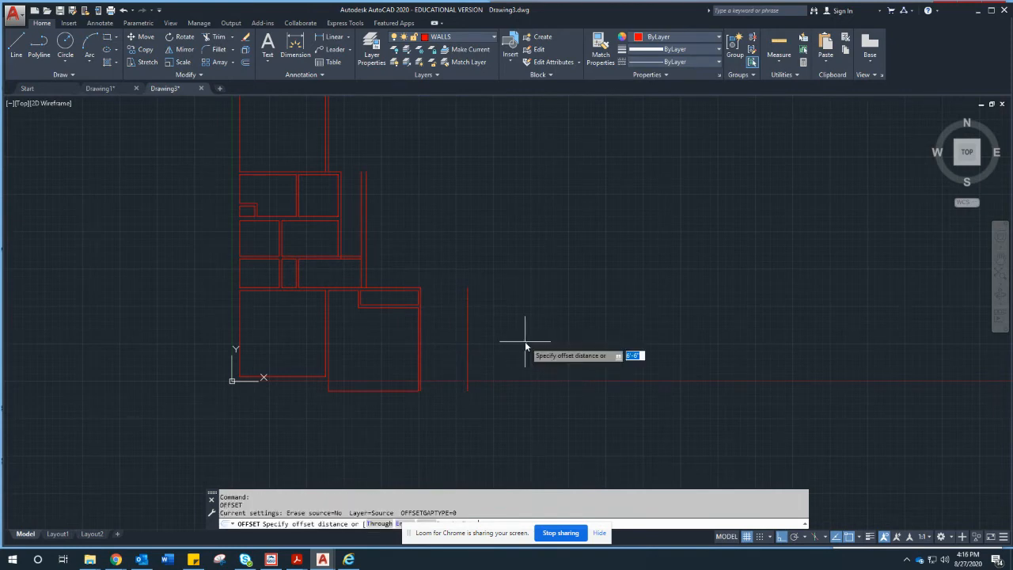
text(4.5)
key(Return)
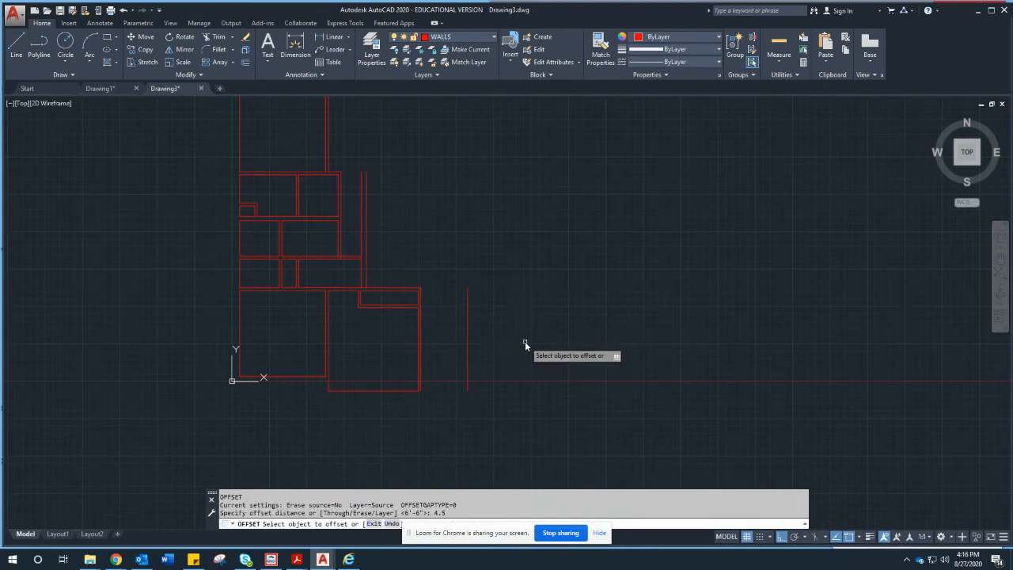
click(468, 337)
click(484, 340)
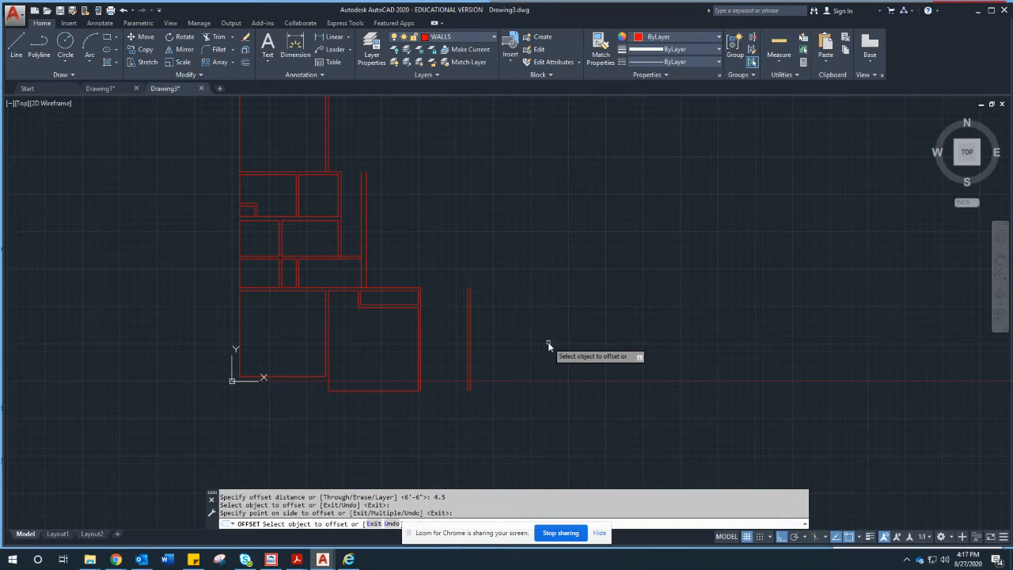
Step: Offset the right-hand line of the Foyer/Flex wall 12'4" to the right for the Flex room's width
key(Return)
key(Return)
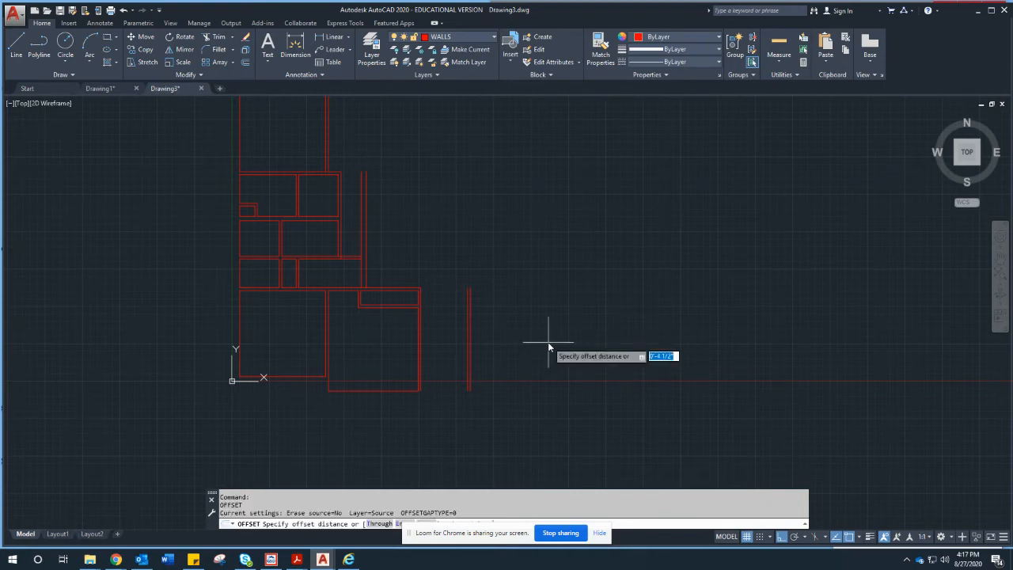
text(12)
text(1)
text(2'4)
text(")
key(Return)
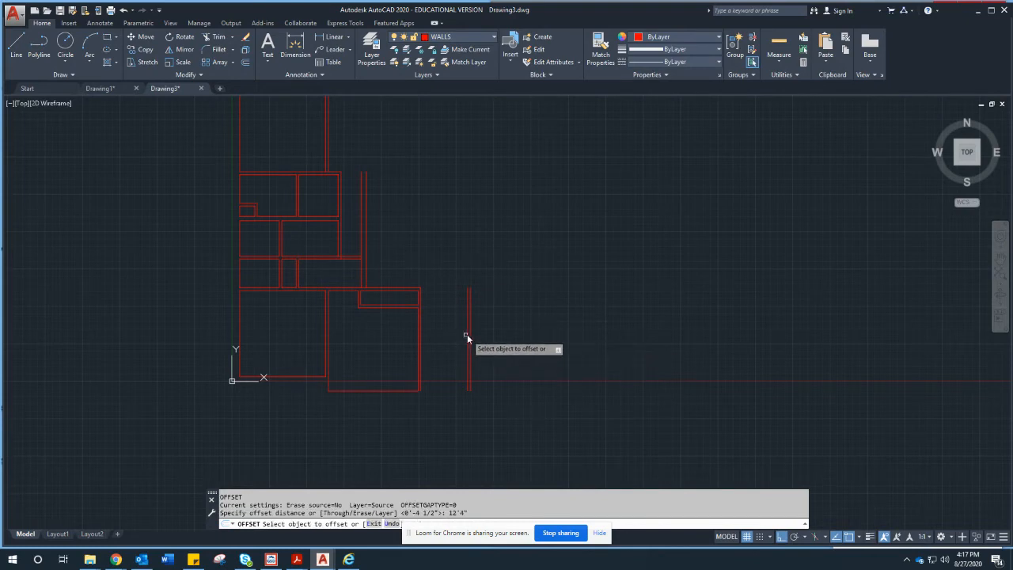
click(471, 333)
click(521, 332)
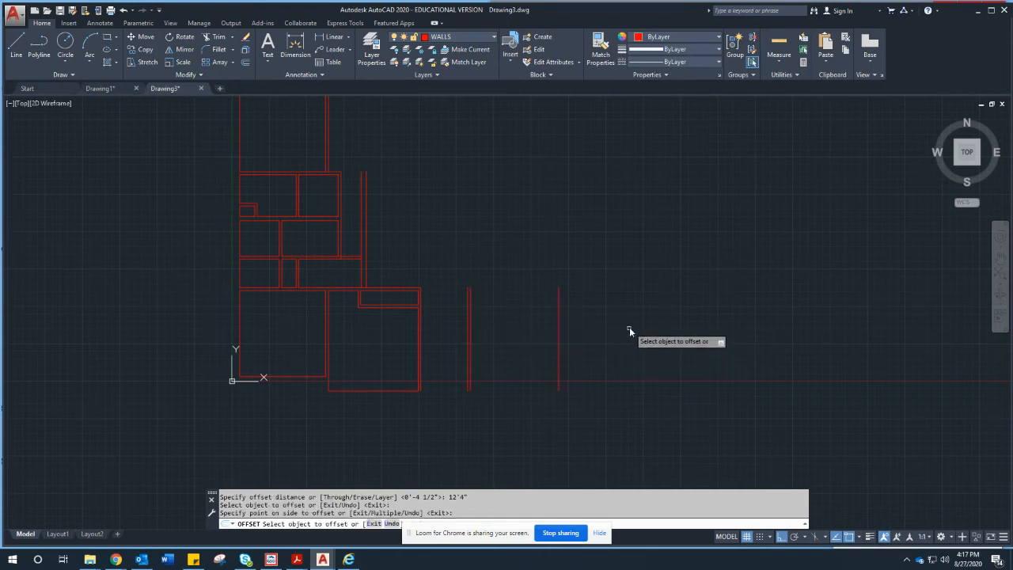
Step: Offset the Flex room's new right-hand line another 4.5 inches to the right to form its wall
key(Return)
key(Return)
text(4.5)
key(Return)
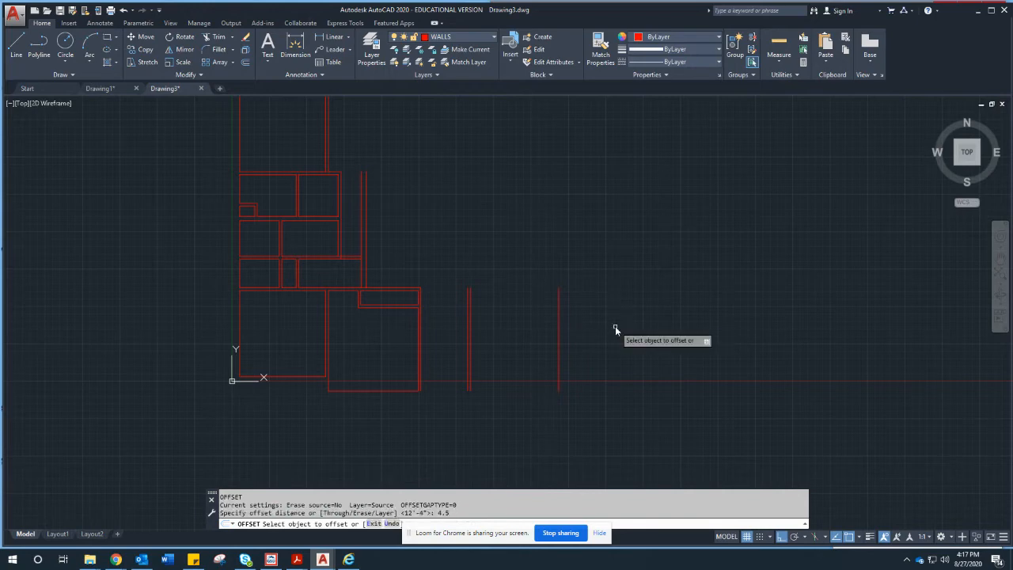
click(559, 327)
click(586, 327)
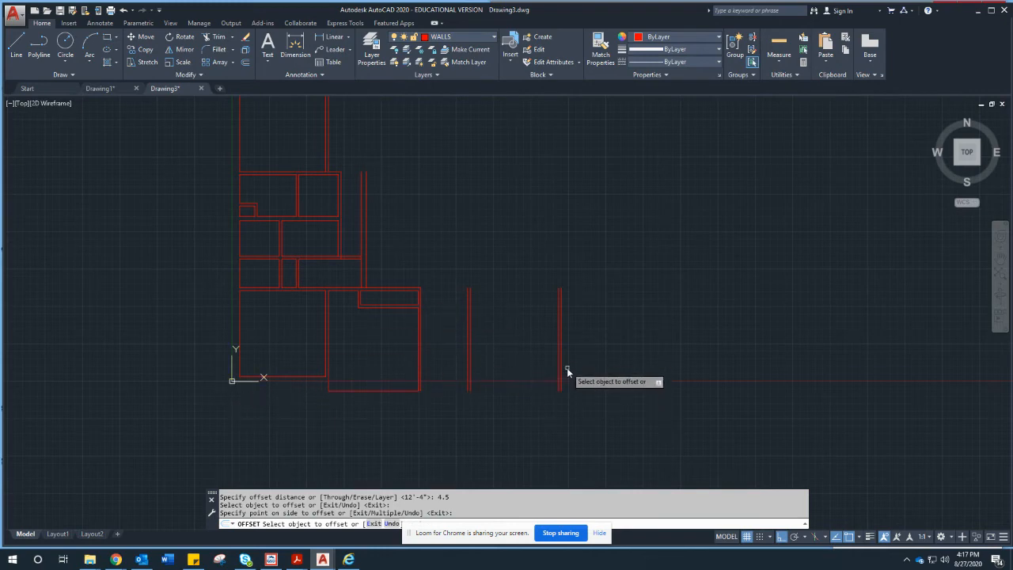
click(309, 378)
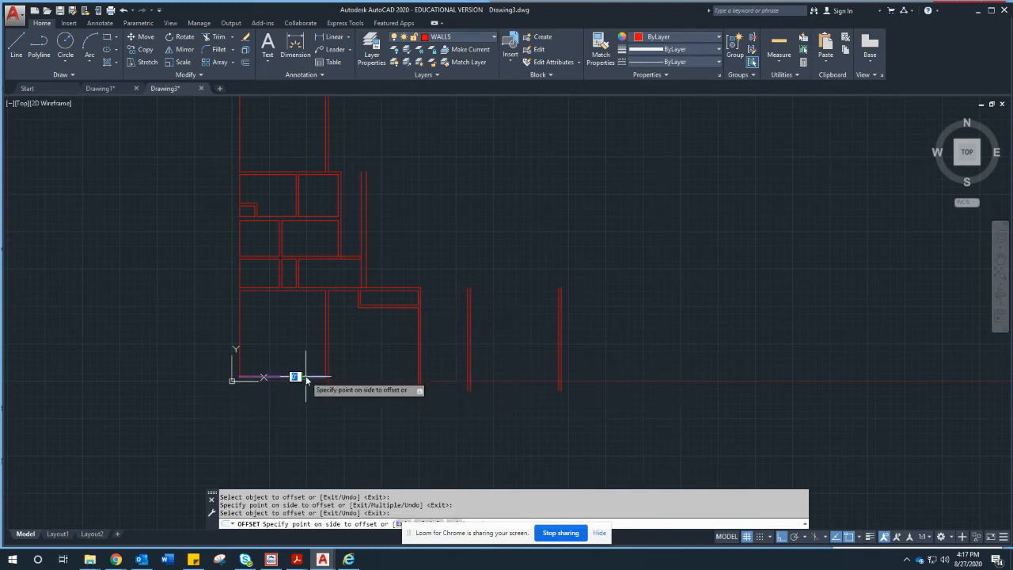
key(Escape)
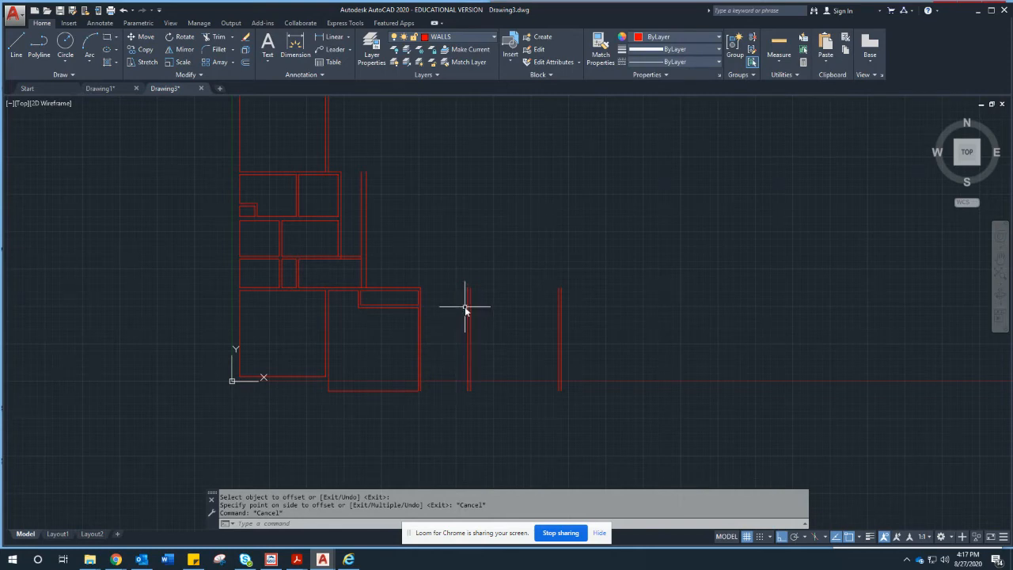
key(Escape)
Step: Mirror Bed 3's bottom wall line about a vertical axis through the Foyer/Flex wall's lower right end, keeping the source line
text(MI)
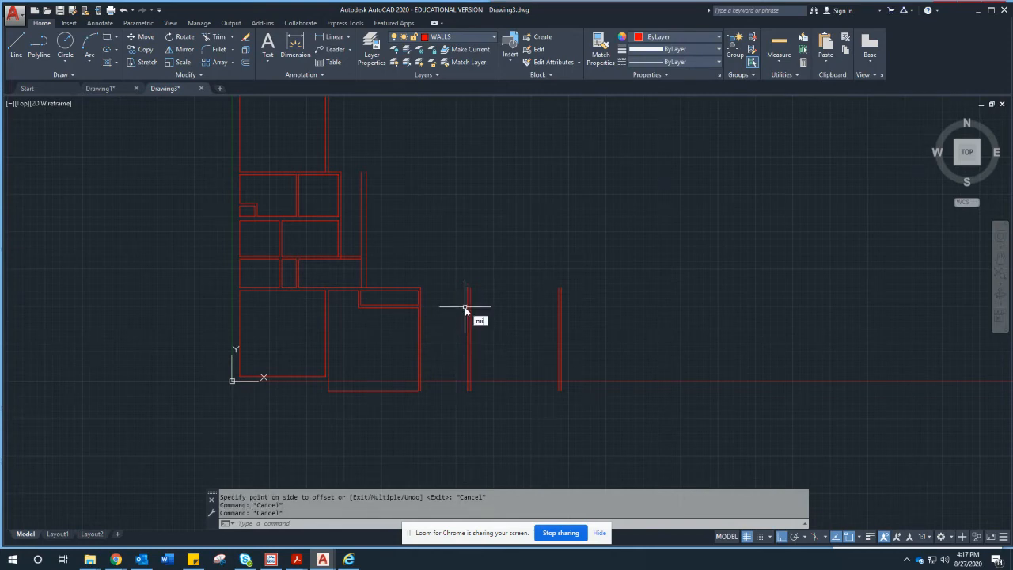
key(Return)
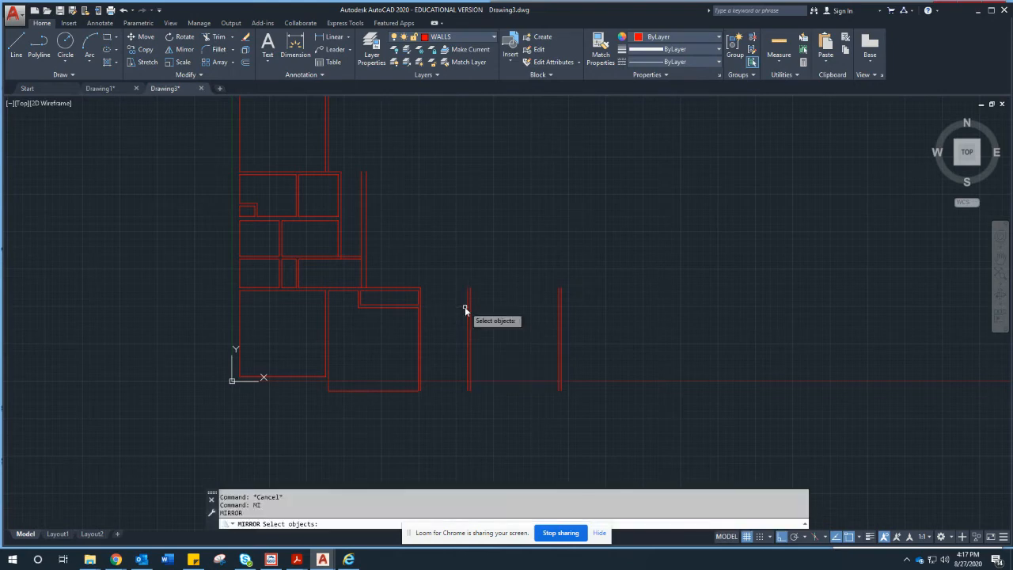
click(282, 375)
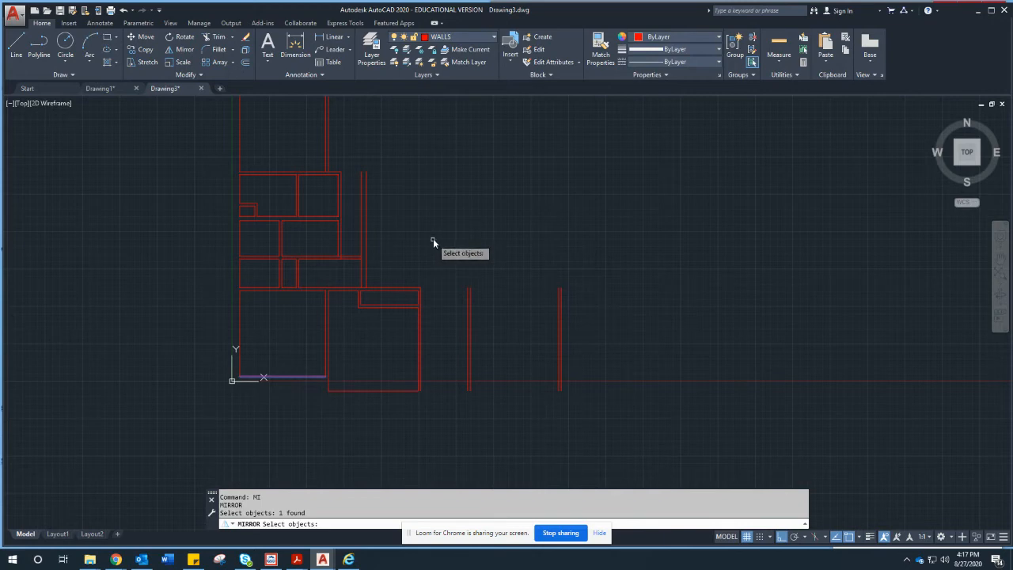
key(Return)
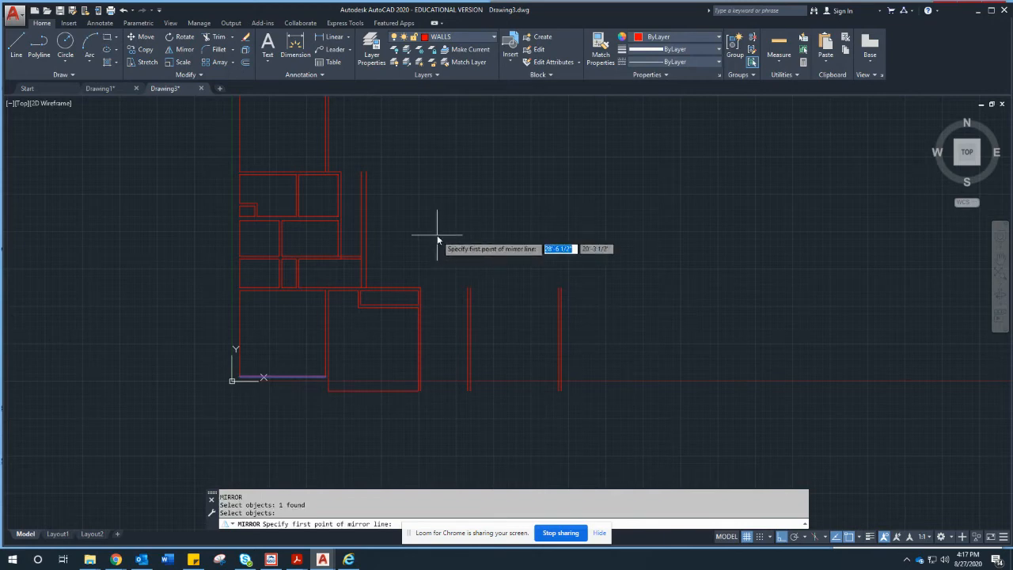
click(470, 391)
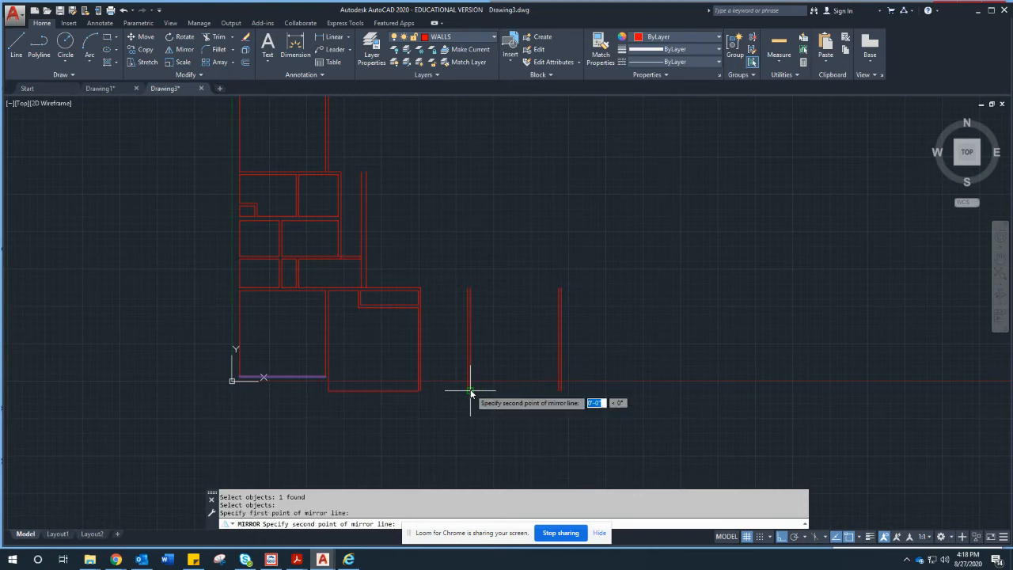
click(482, 238)
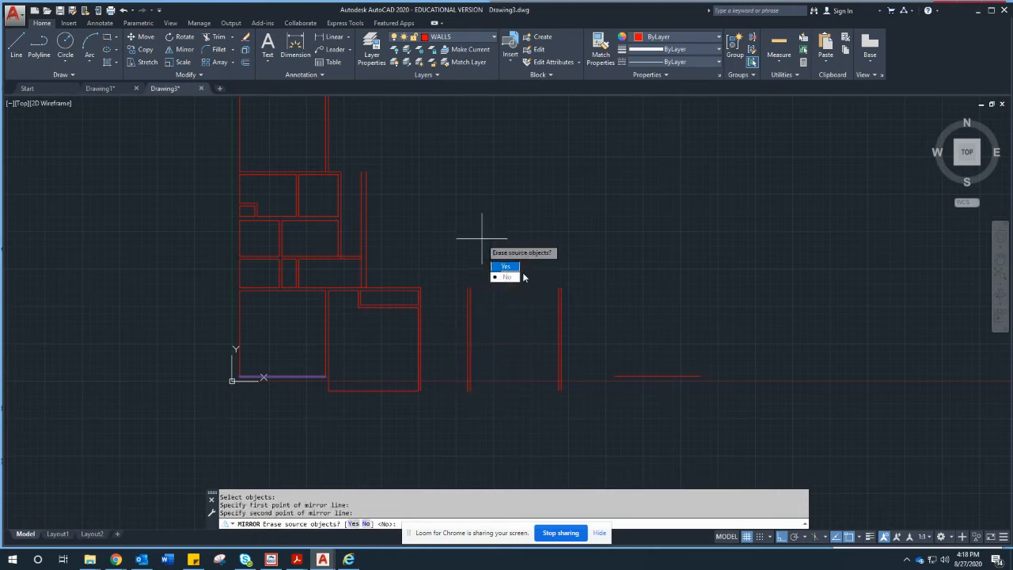
text(n)
key(Return)
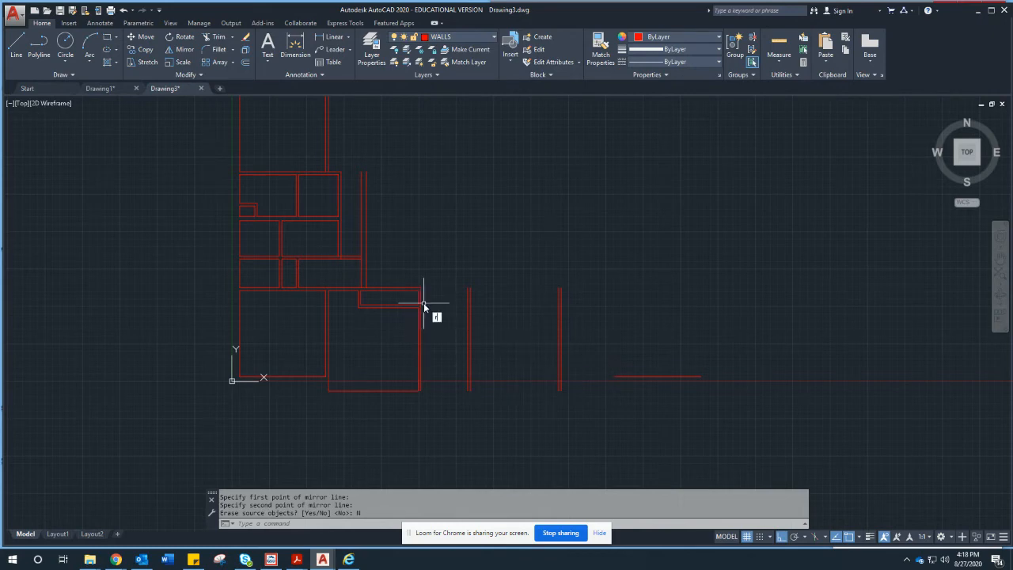
Step: Fillet the Flex room's outer right-hand wall line with the mirrored horizontal line to join them in a corner
key(Escape)
key(Escape)
text(f)
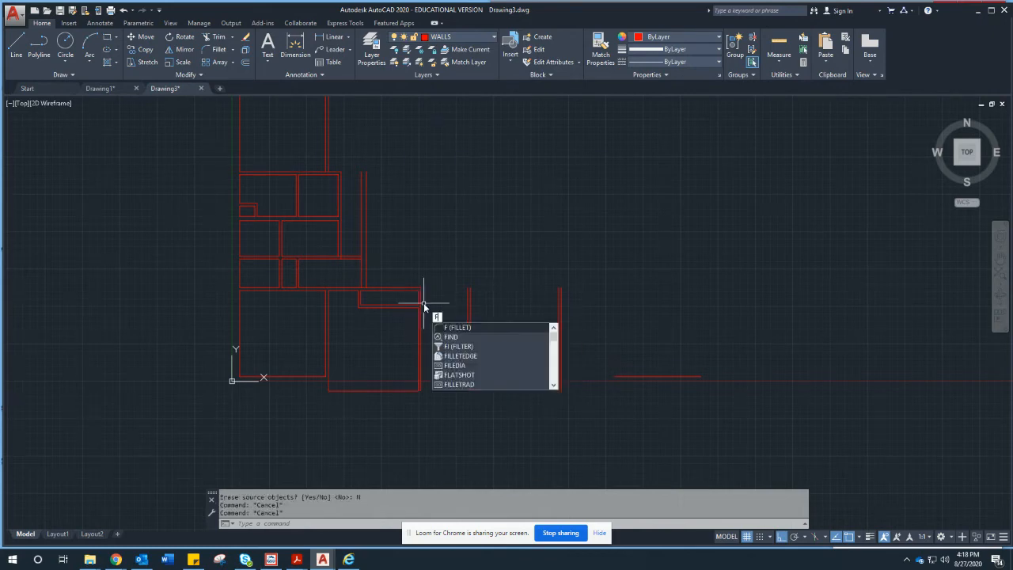
key(Return)
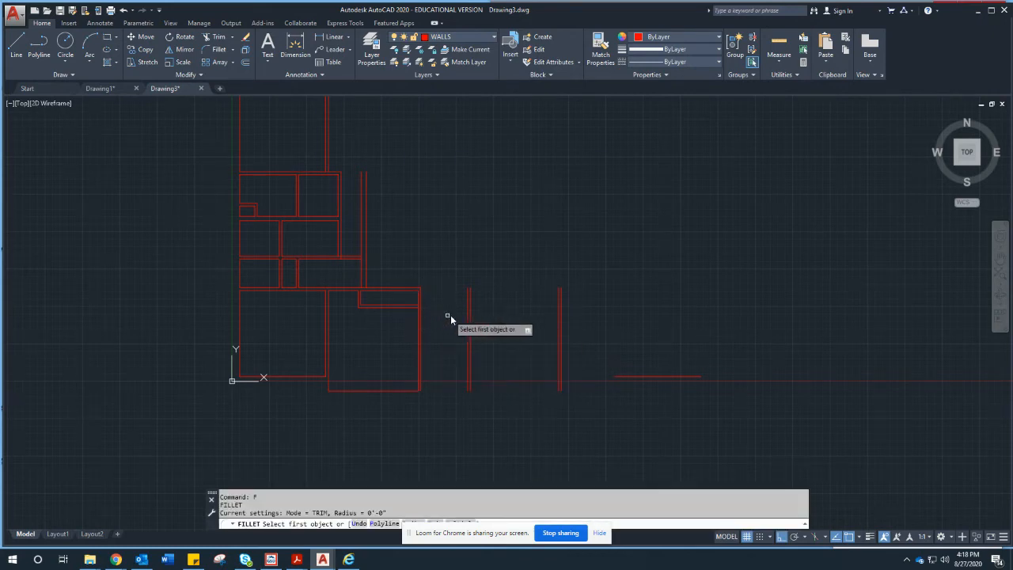
click(562, 344)
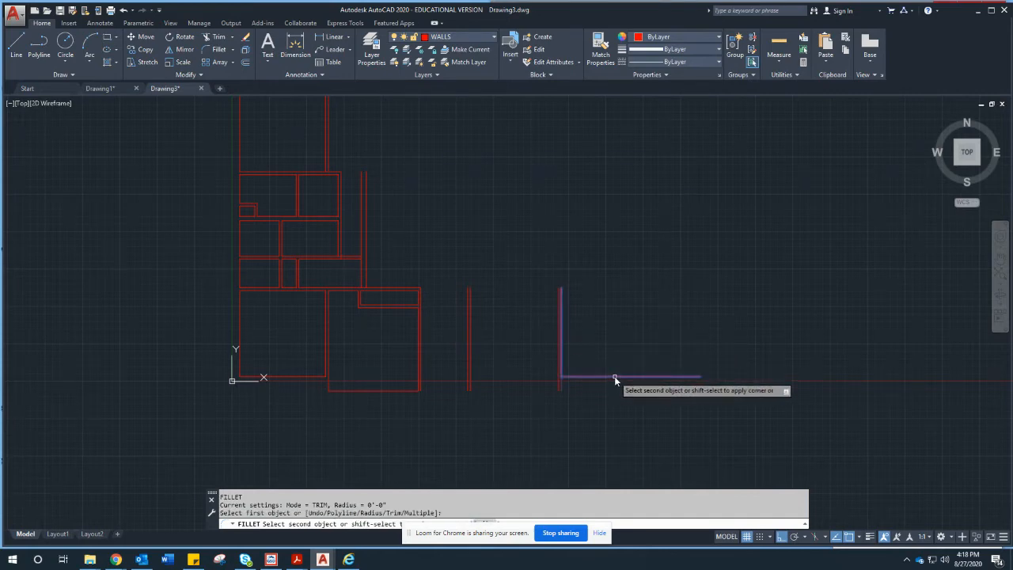
key(Escape)
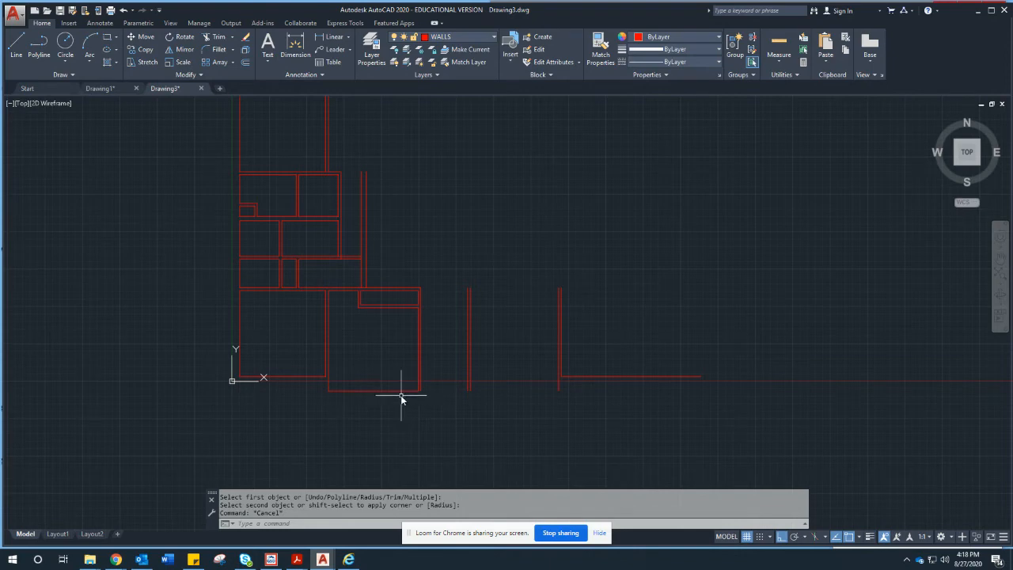
Step: Draw a horizontal line closing the Foyer's bottom, from Bed 2's outer wall line to the Foyer/Flex wall's left-hand line
scroll(445, 394, up, 4)
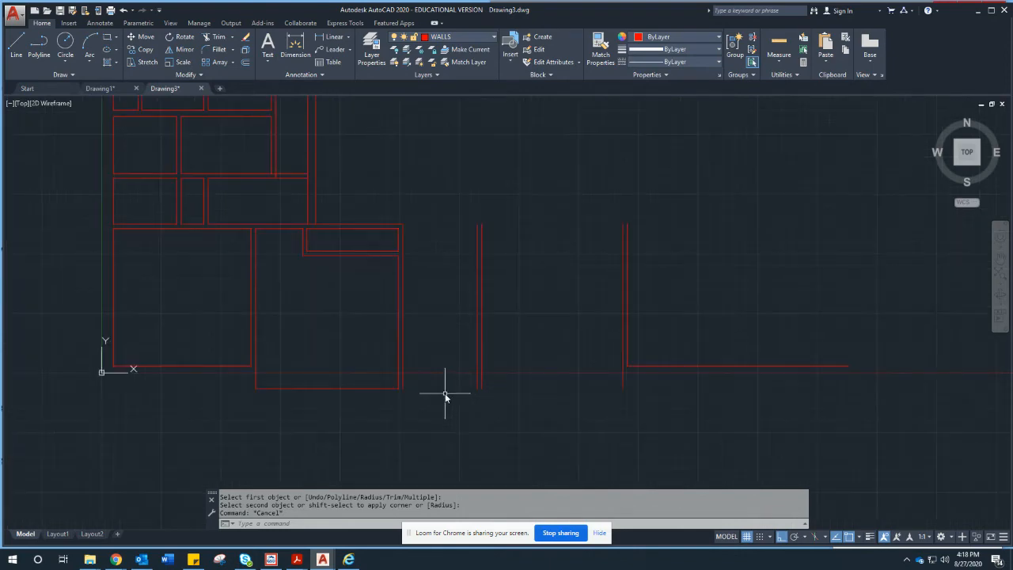
text(l)
key(Return)
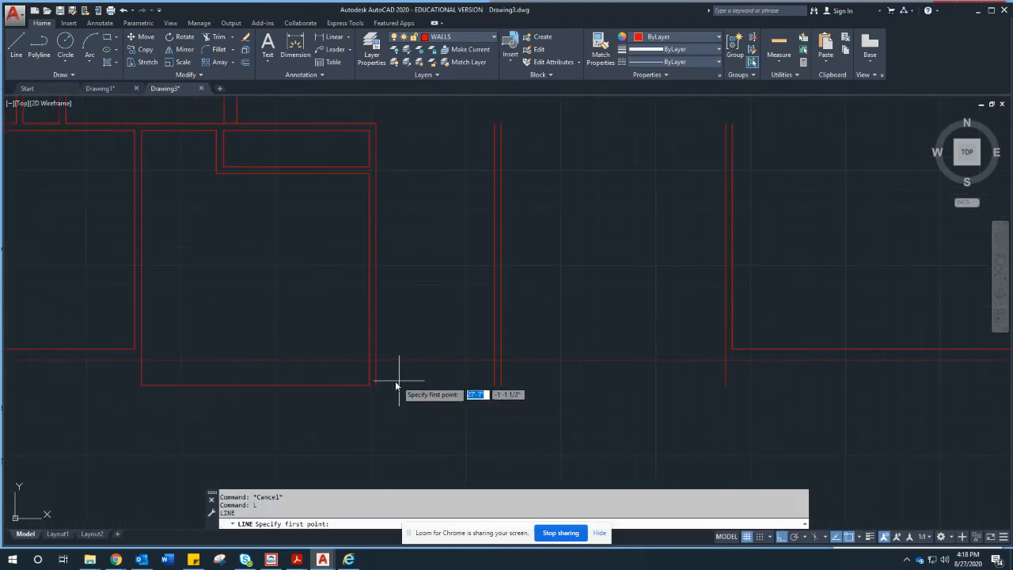
click(376, 386)
click(496, 386)
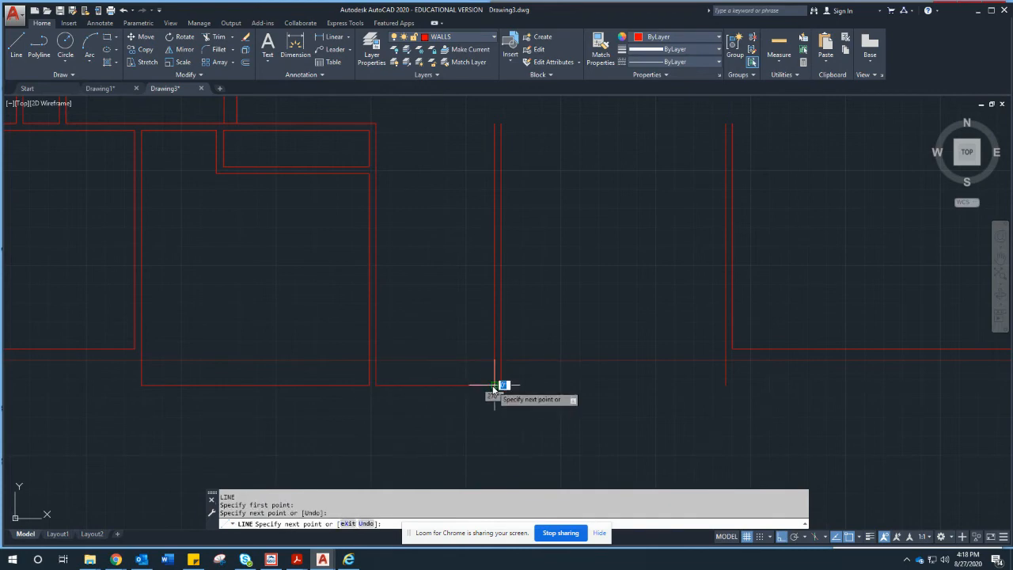
right_click(563, 351)
click(586, 357)
Step: Draw a horizontal line across the Flex room's bottom between the lower ends of its two inner wall lines
right_click(543, 373)
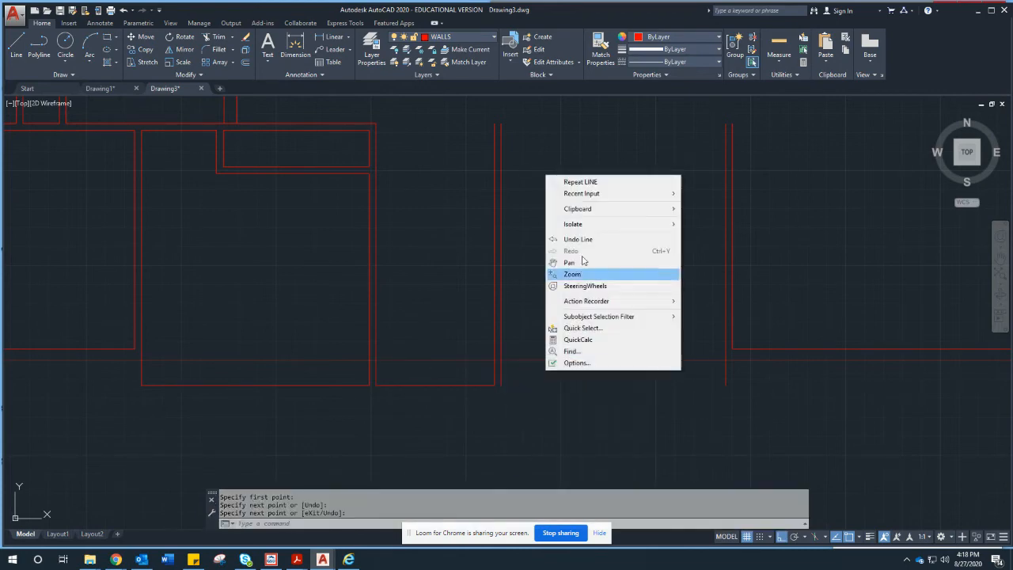
click(582, 182)
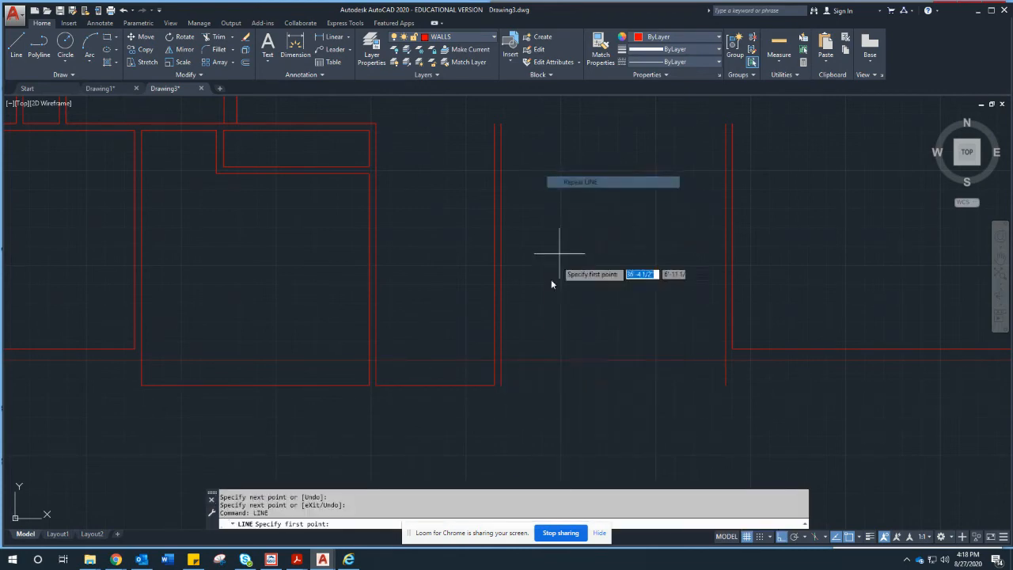
click(502, 386)
click(722, 385)
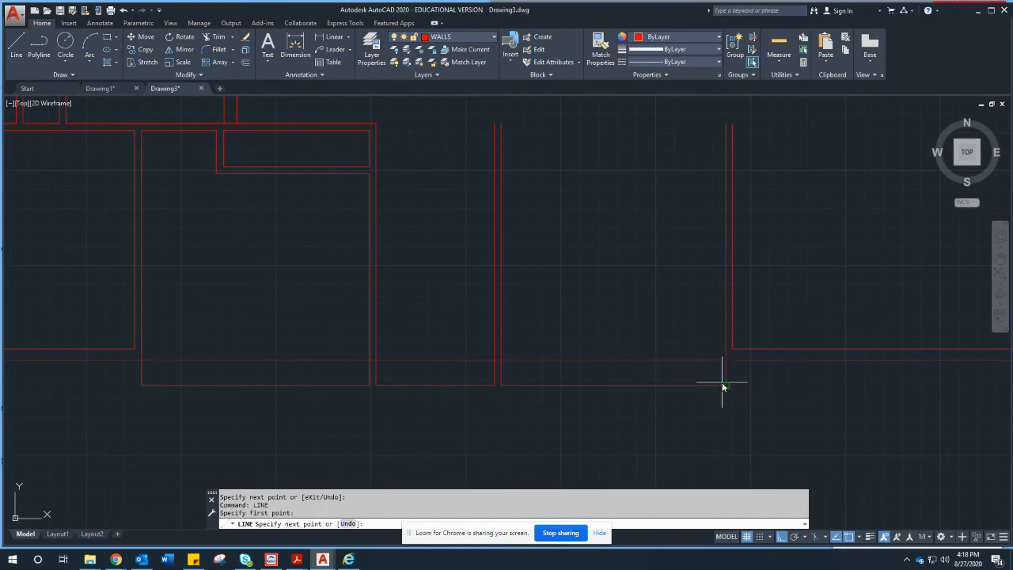
right_click(674, 283)
click(701, 290)
scroll(638, 310, down, 3)
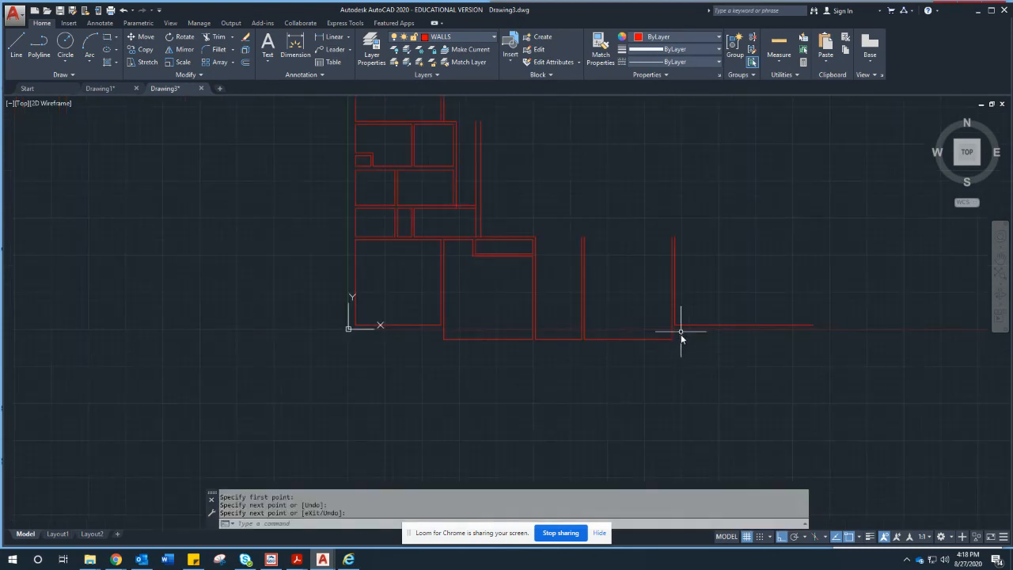
middle_drag(581, 290, 463, 362)
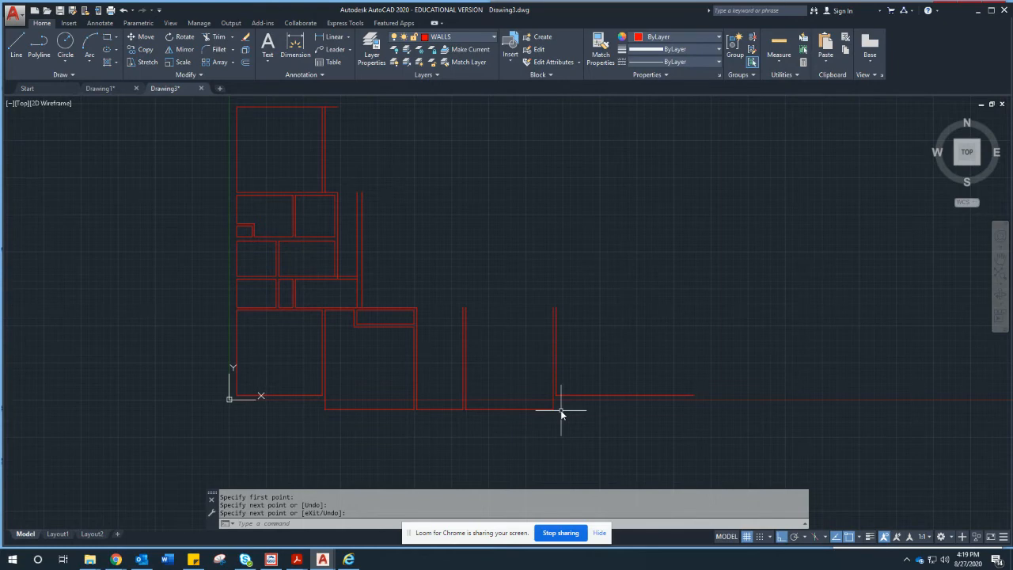
click(560, 410)
key(Return)
key(Return)
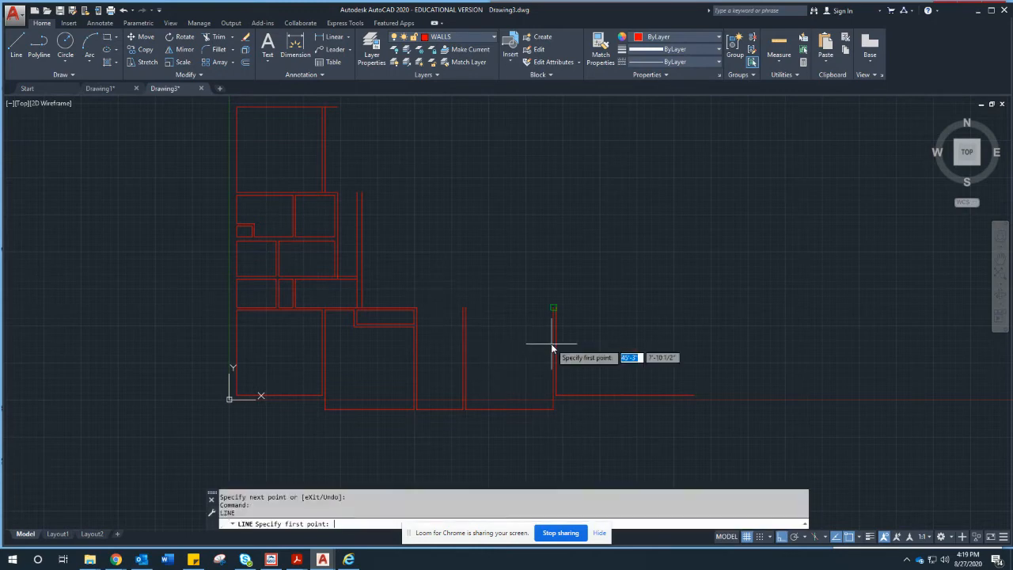
click(554, 308)
key(Escape)
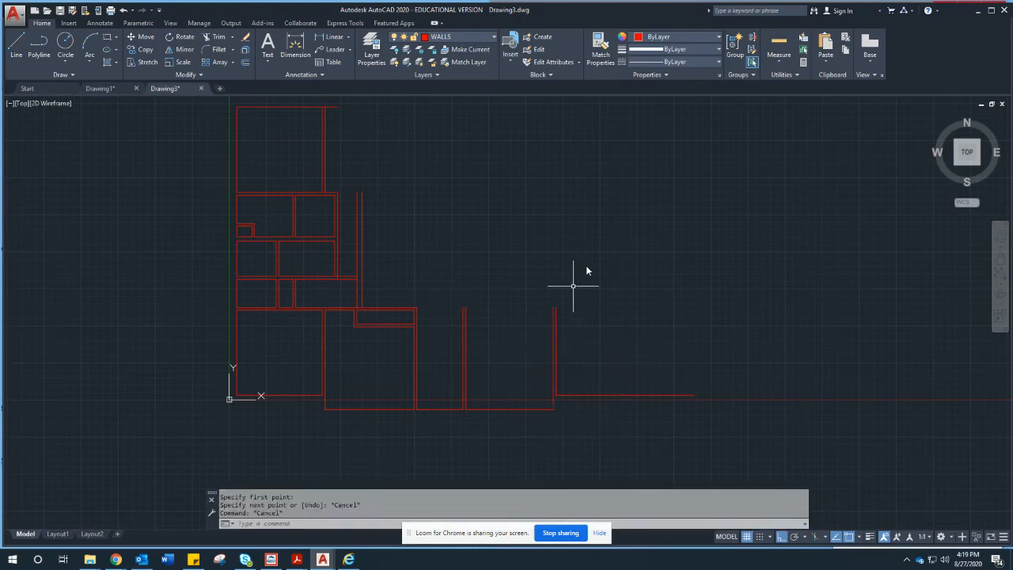
Step: Offset the Flex room's outer right-hand wall line 9' to the right for the storage room's width
right_click(630, 235)
mouse_move(673, 254)
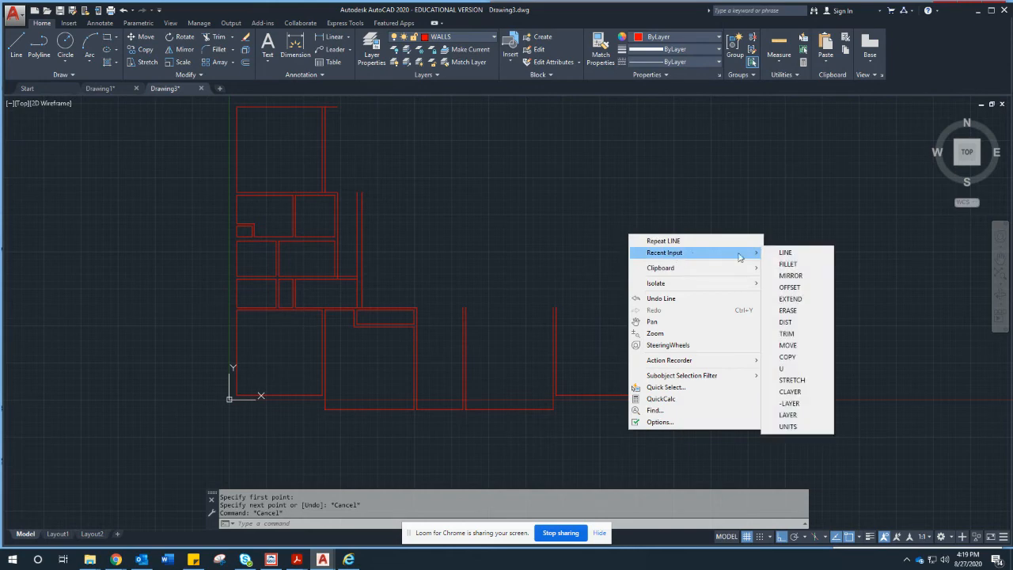
click(780, 288)
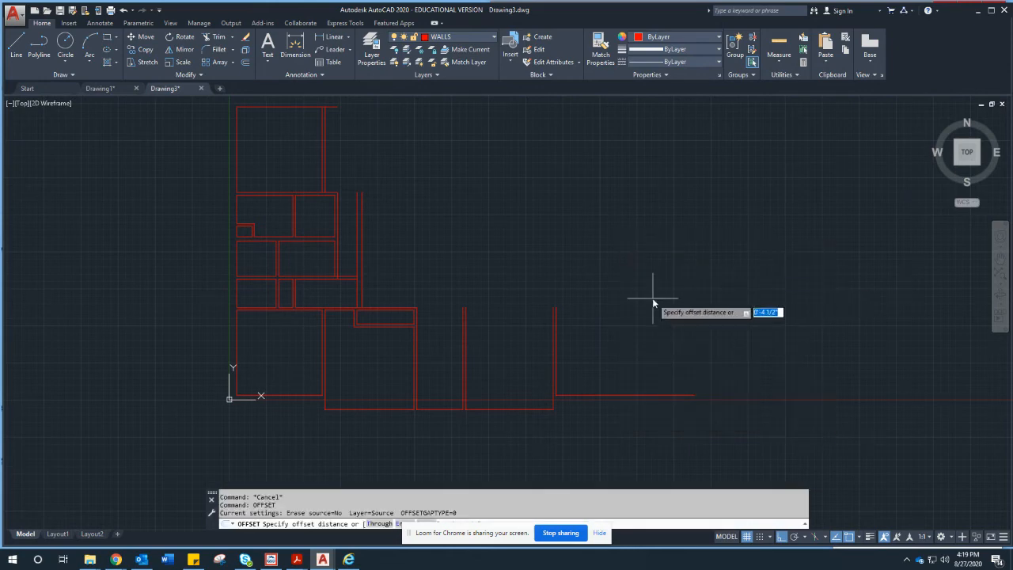
text(9')
key(Return)
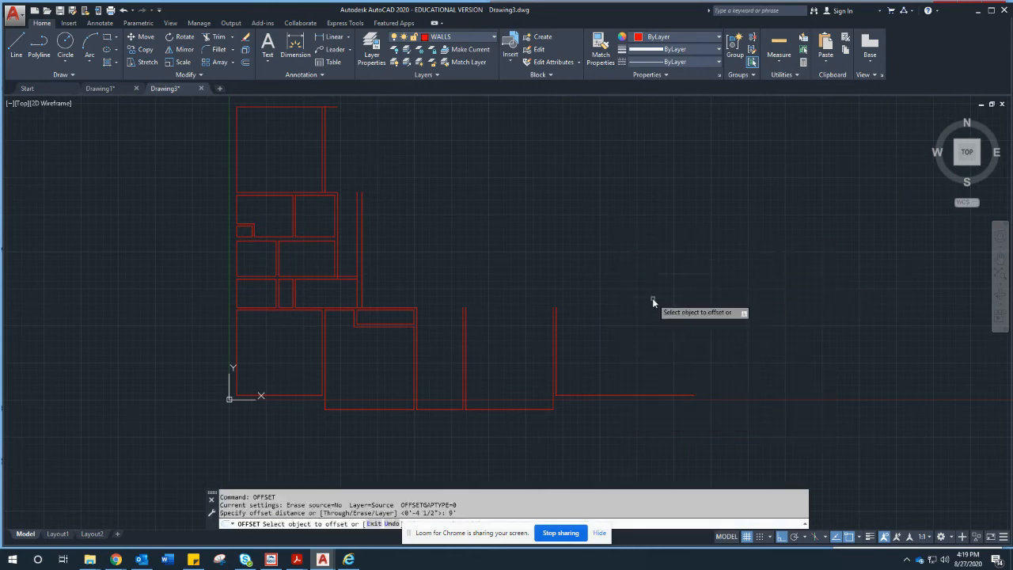
click(557, 351)
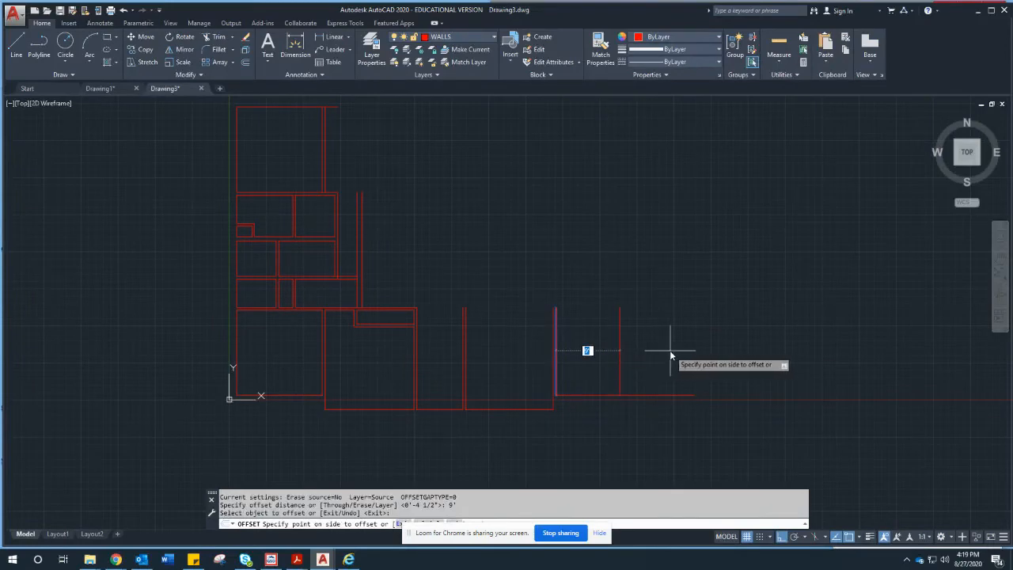
click(670, 349)
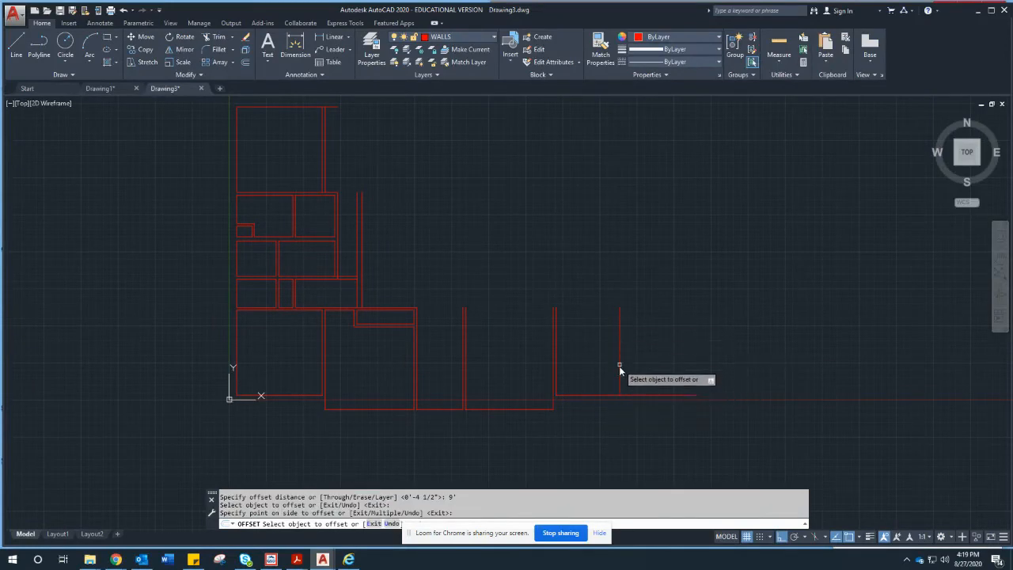
Step: Switch to Adobe Acrobat Reader and check the room dimensions on the reference floor plan PDF
click(297, 559)
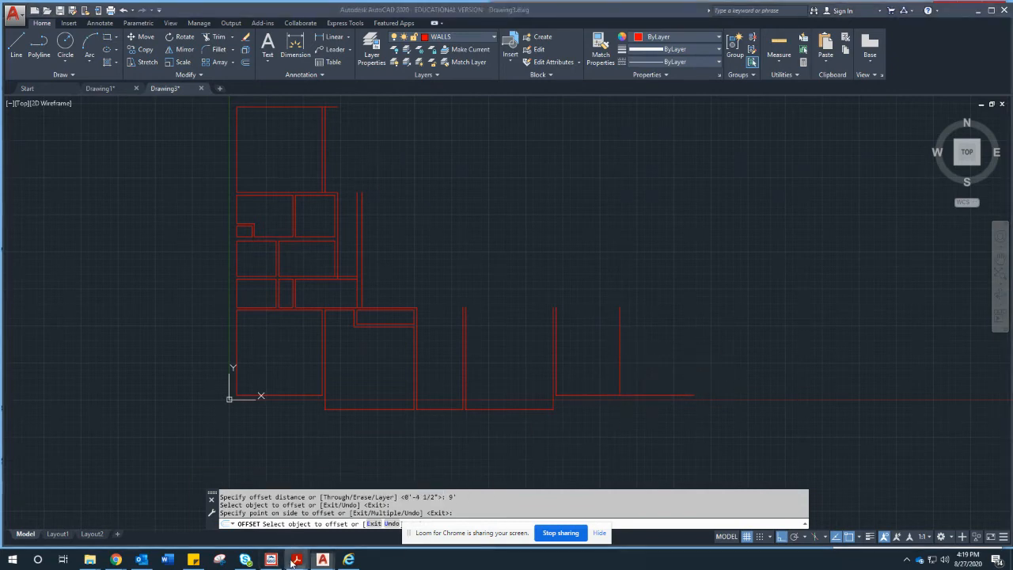
click(284, 531)
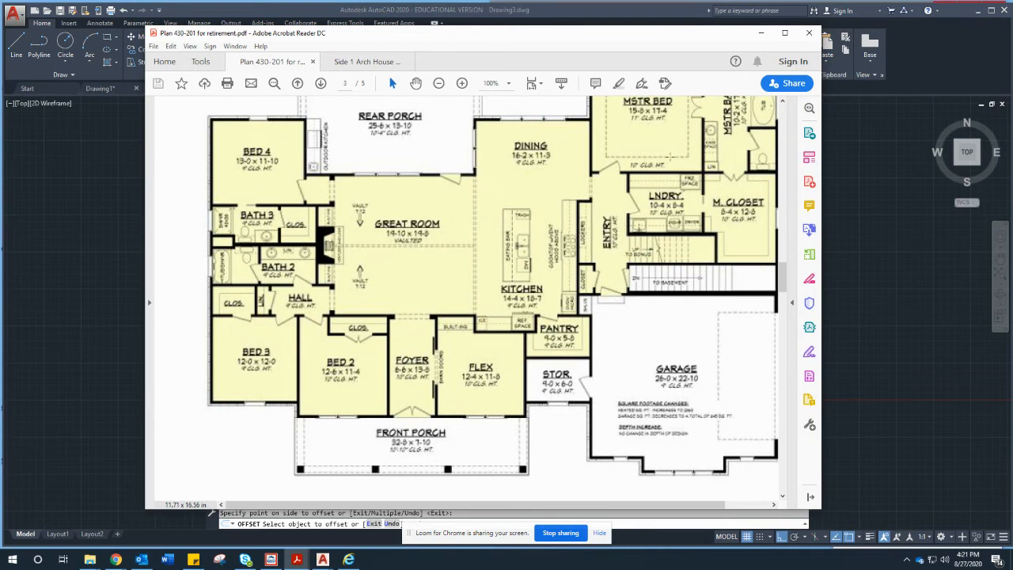
Step: Switch back to AutoCAD and shorten the storage room's bottom line to end at the lower end of its right-hand wall line
click(761, 33)
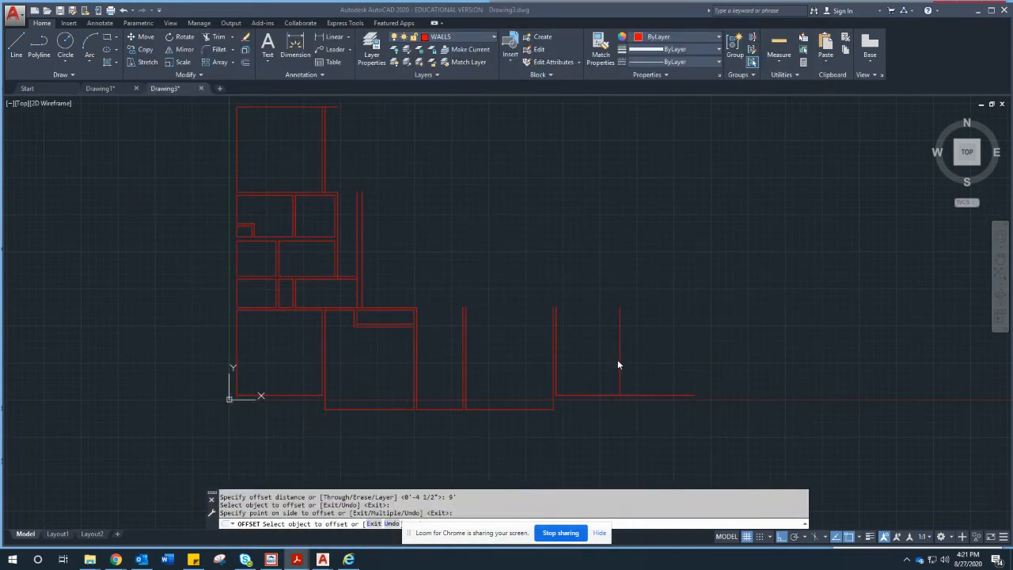
click(652, 395)
key(Escape)
click(660, 399)
click(655, 386)
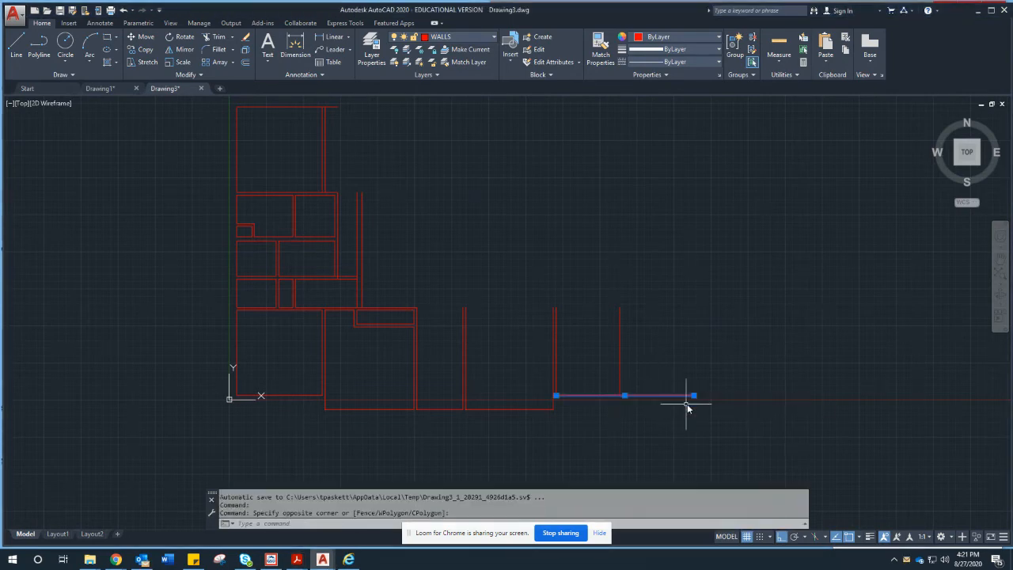
click(696, 400)
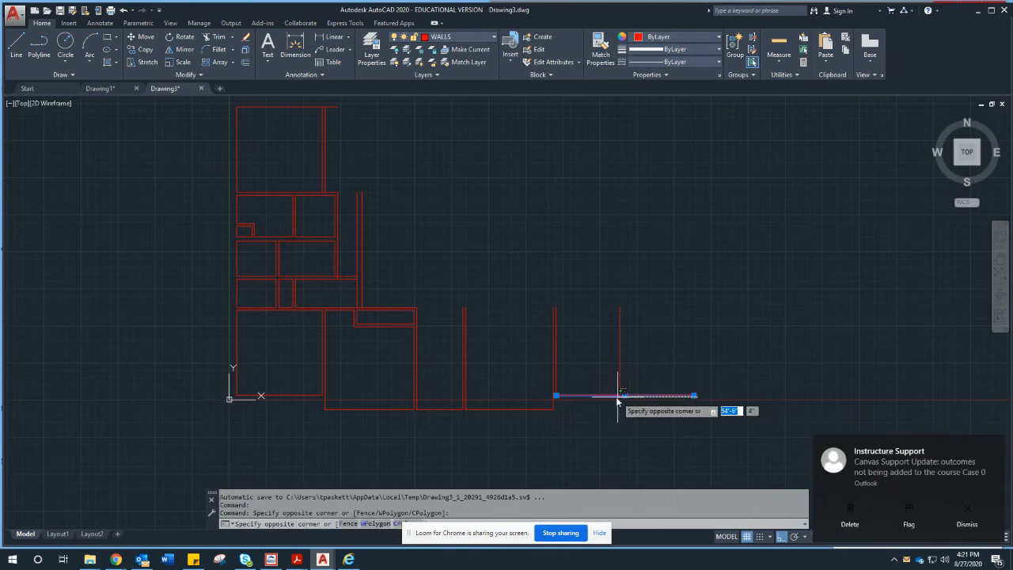
scroll(619, 401, up, 4)
key(Escape)
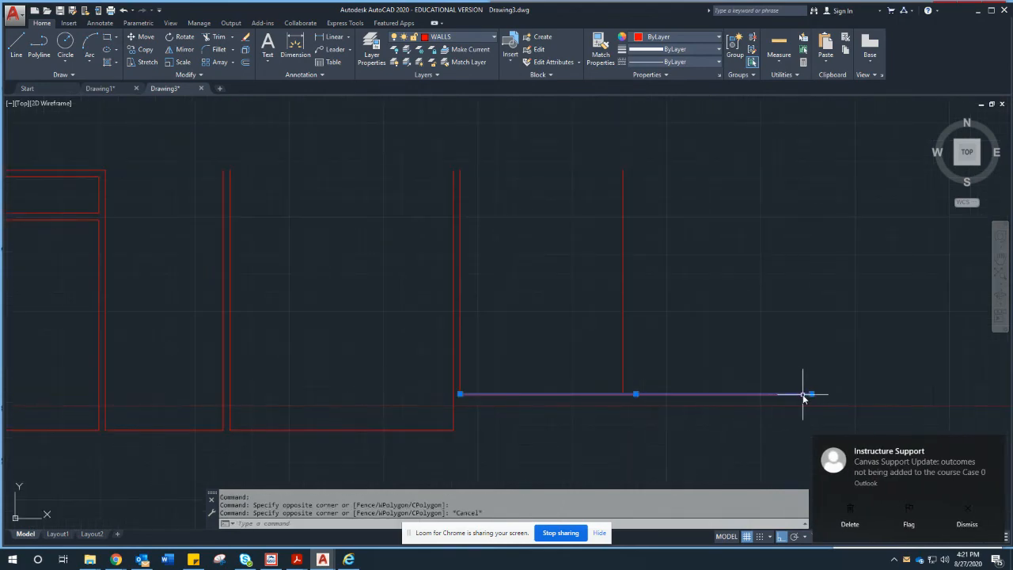
click(811, 394)
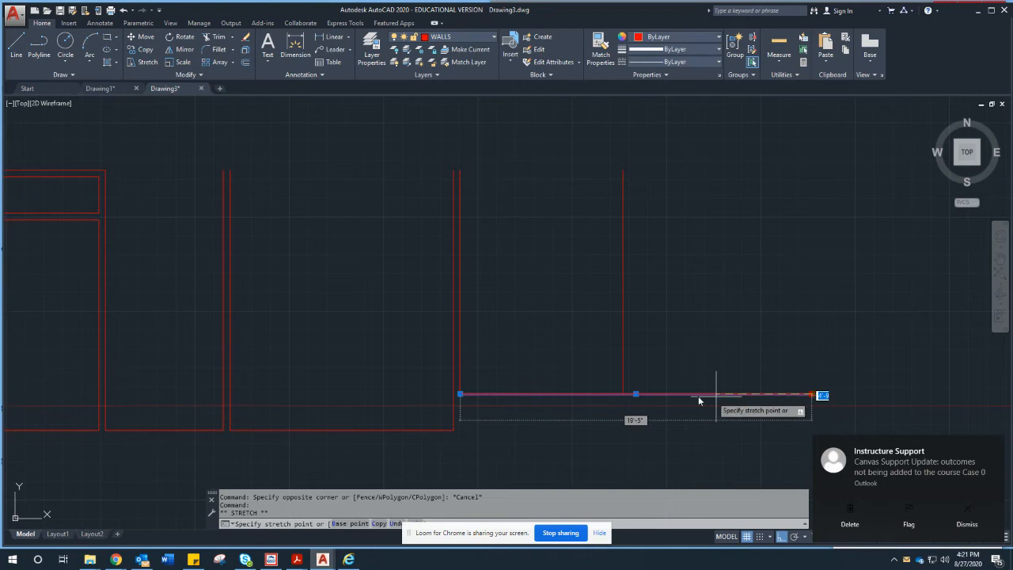
click(624, 393)
key(Escape)
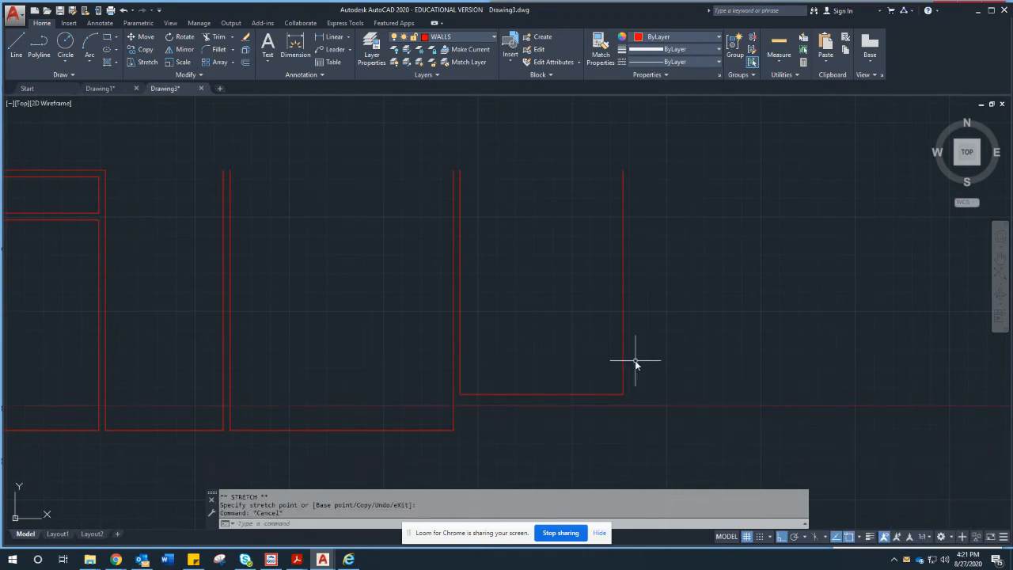
Step: Offset the storage room's right-hand wall line 6.625 inches to the right to give the wall its thickness
text(o)
key(Return)
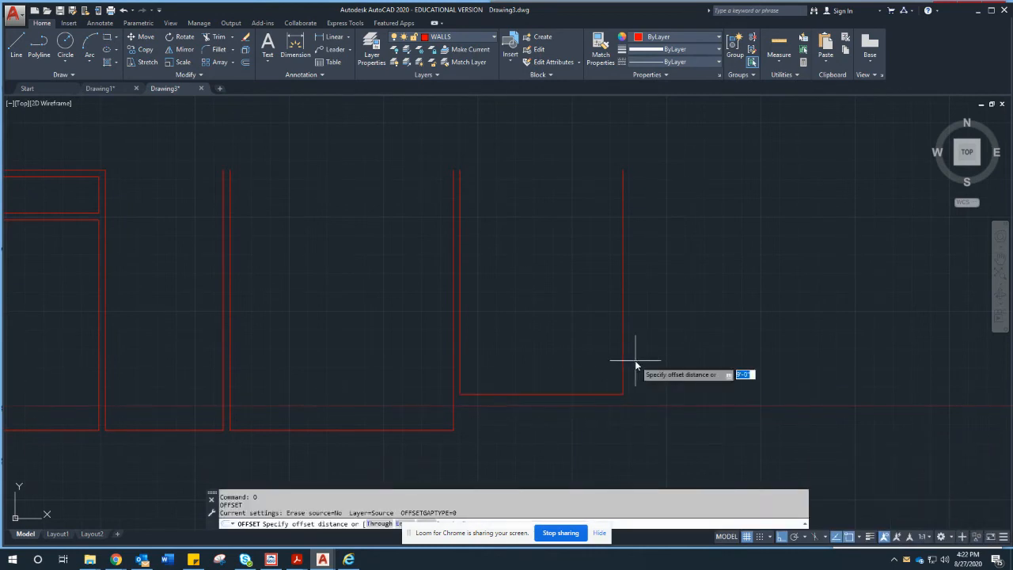
text(6.625)
key(Return)
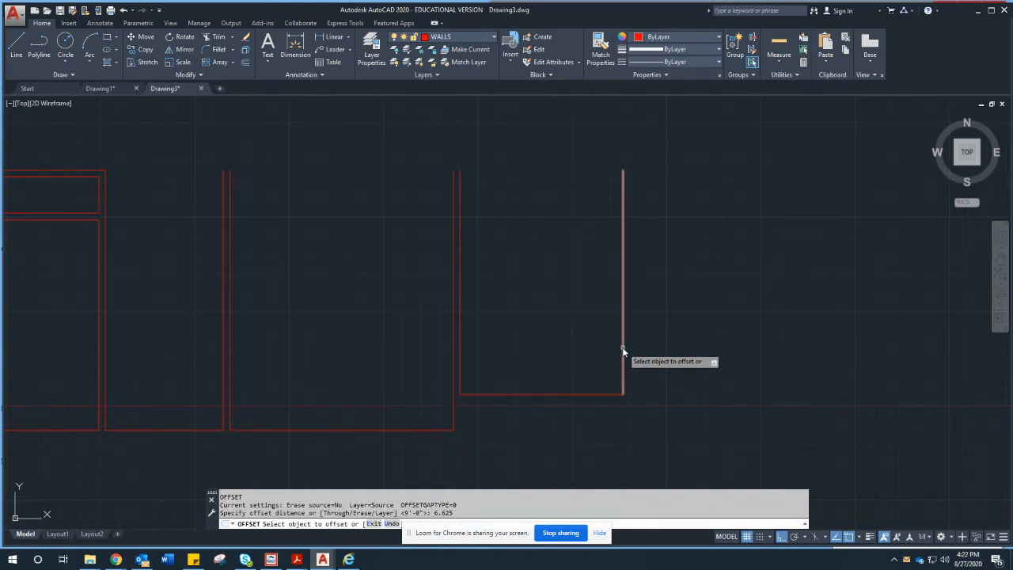
click(623, 353)
click(668, 345)
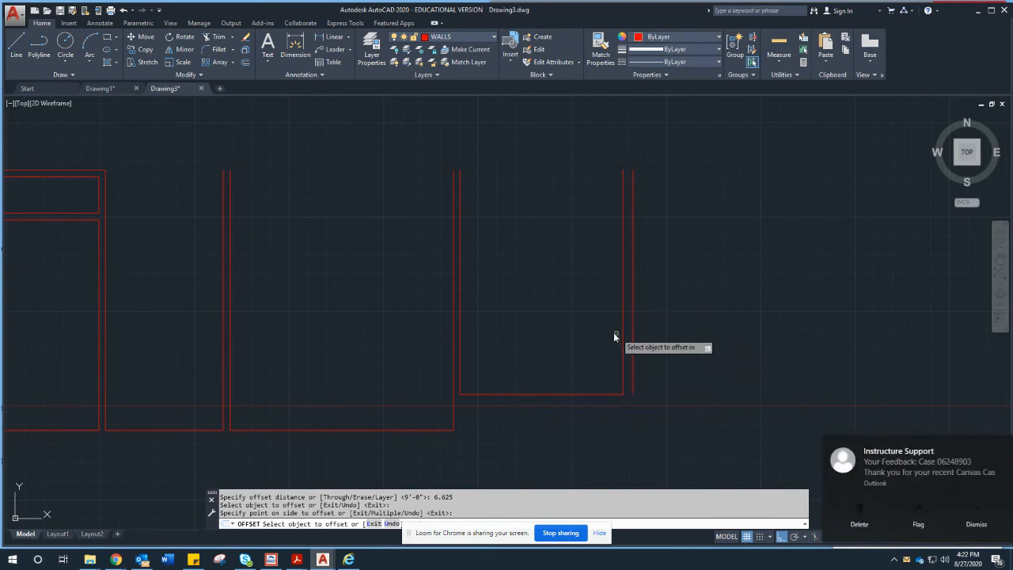
scroll(608, 331, down, 2)
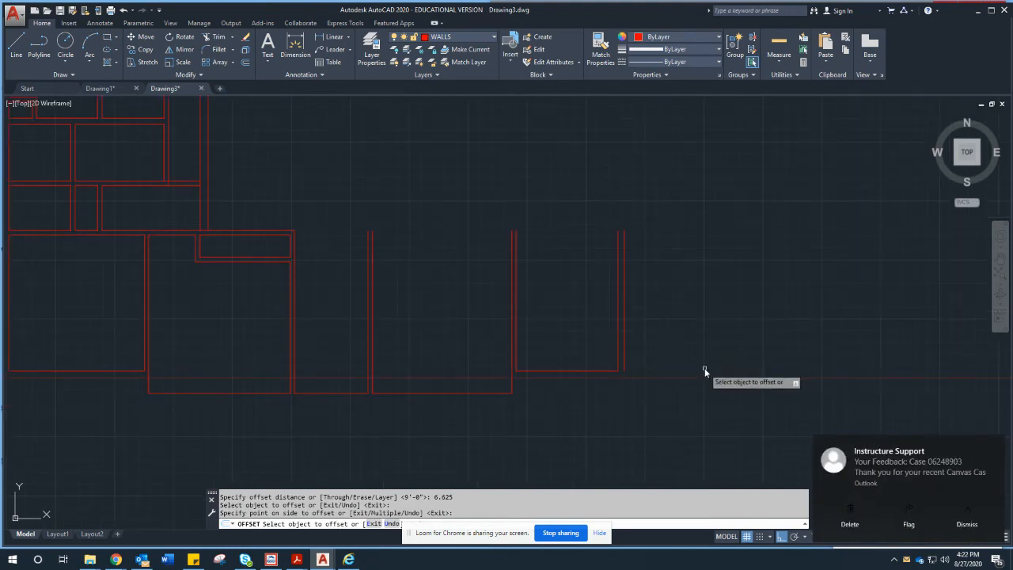
scroll(685, 352, down, 2)
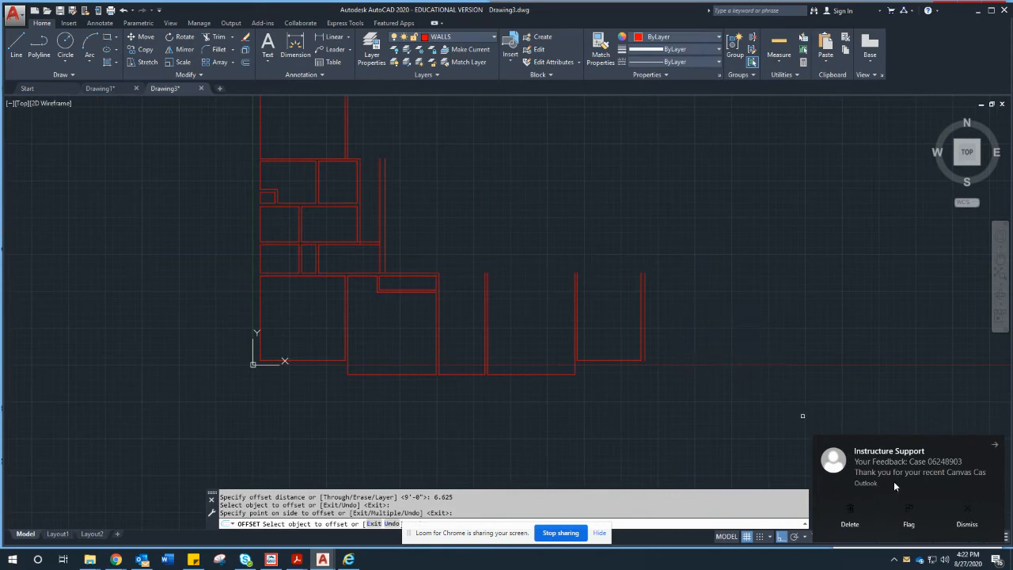
click(943, 506)
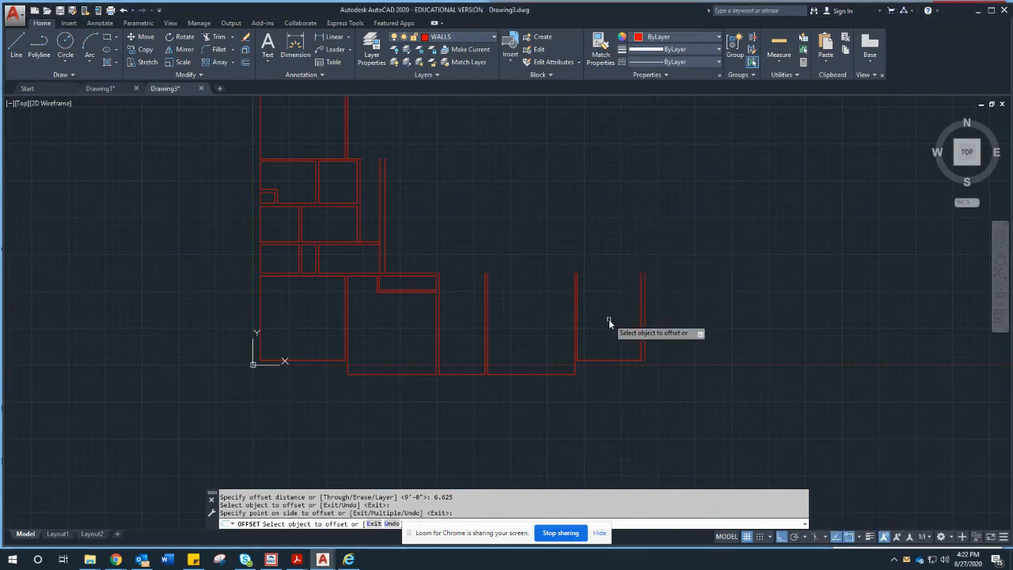
middle_drag(609, 320, 612, 357)
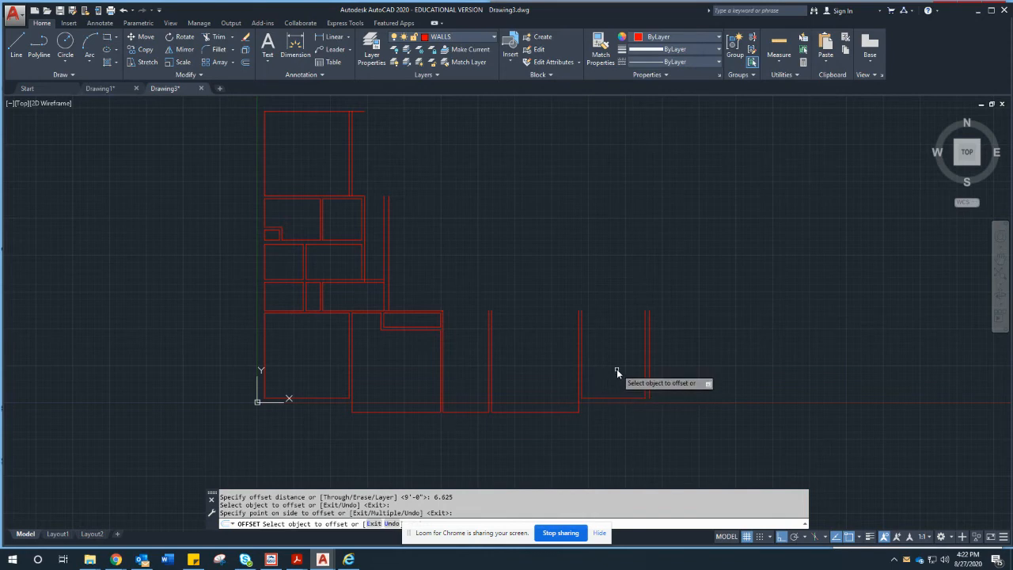
text(e)
key(Return)
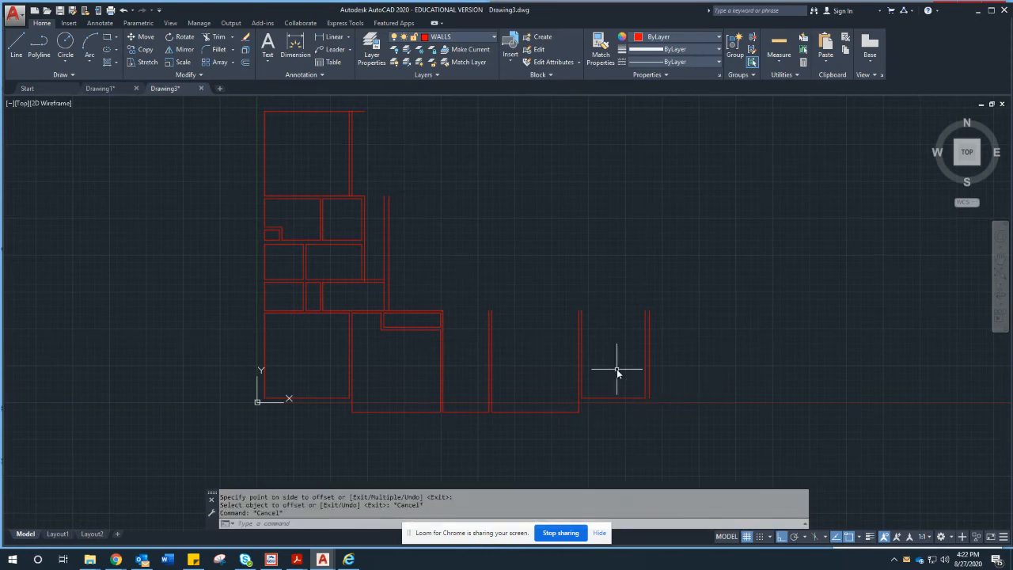
Step: Offset the storage room's bottom line 6' upward to set the room's depth
text(o)
key(Return)
text(6')
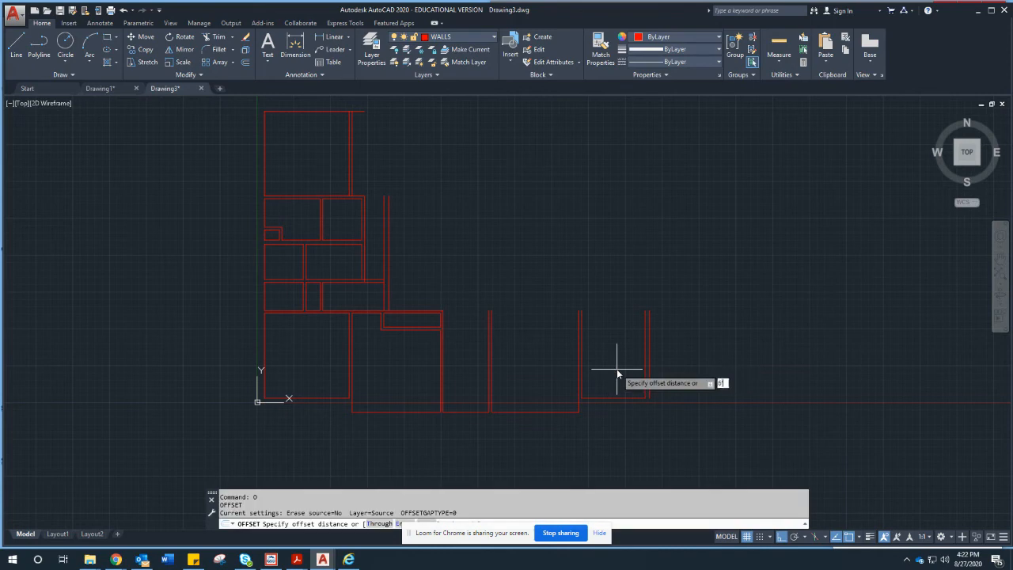
key(Return)
click(624, 398)
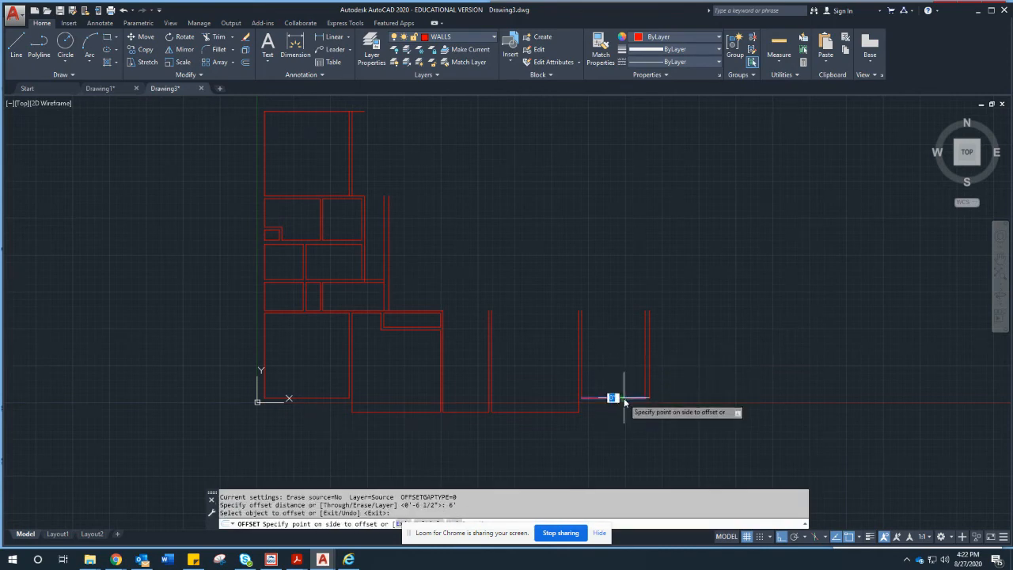
click(619, 350)
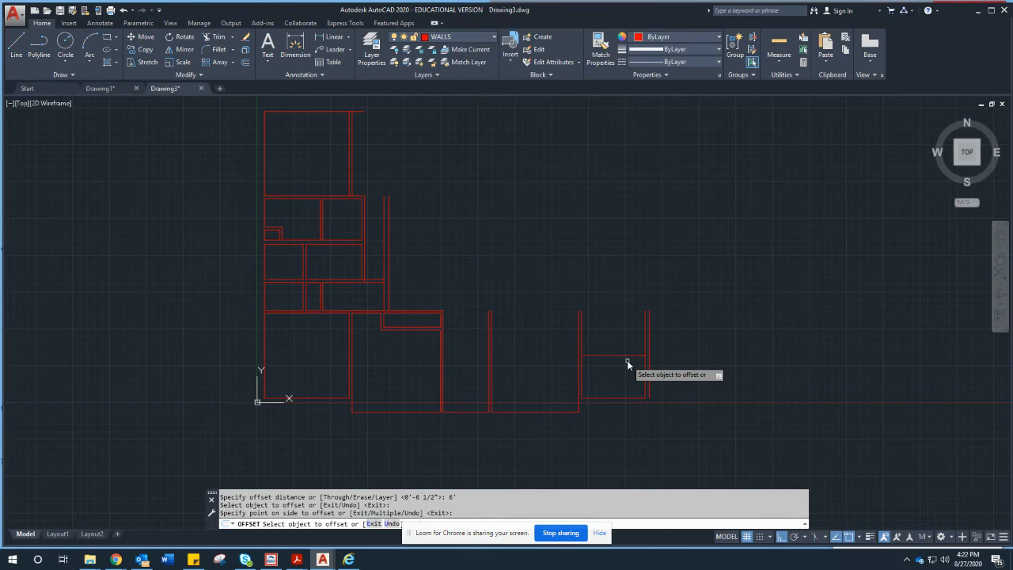
key(Return)
Step: Offset the storage room's upper line 4.5 inches upward to form the wall between storage and pantry
key(Return)
text(4.5)
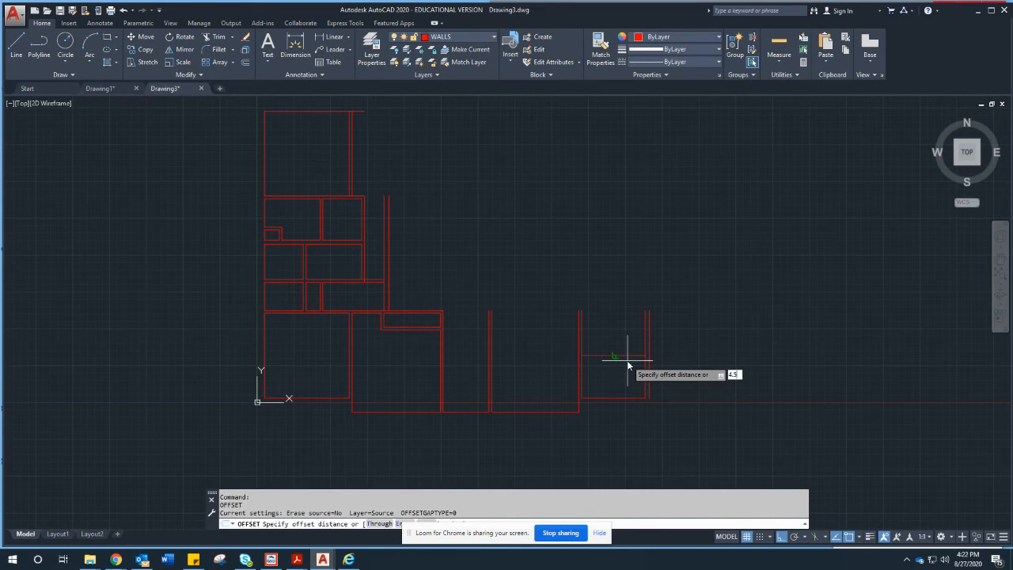
key(Return)
click(626, 356)
click(620, 346)
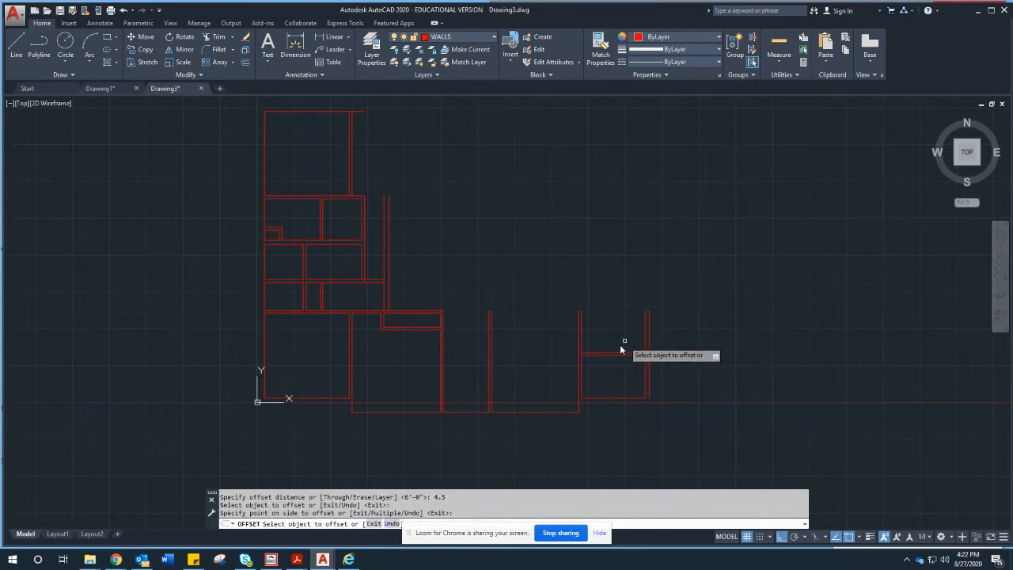
scroll(621, 348, up, 5)
key(Escape)
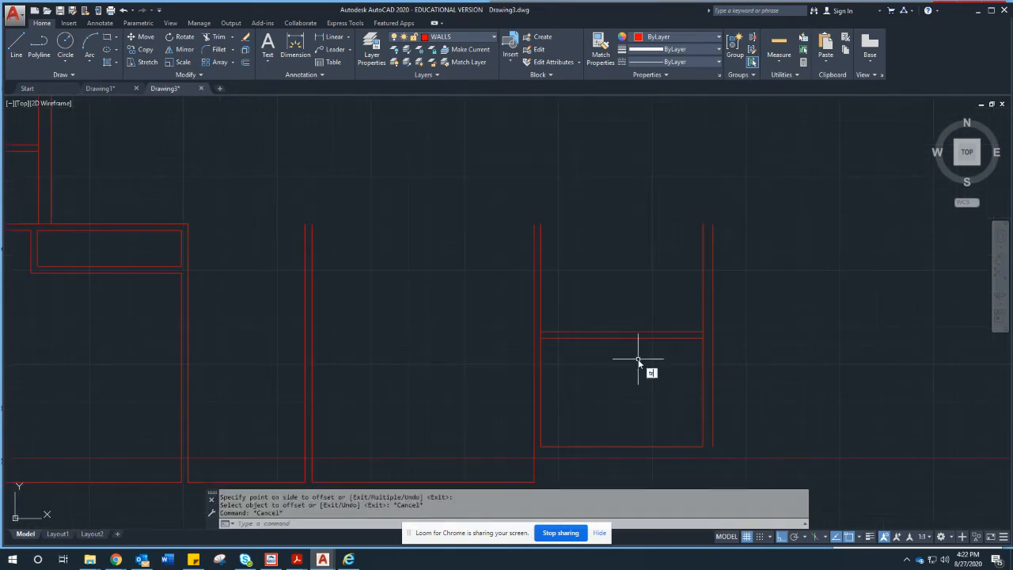
Step: Trim the side wall lines between the two storage/pantry partition lines at both ends of the partition
text(tr)
key(Return)
click(747, 366)
click(482, 322)
key(Return)
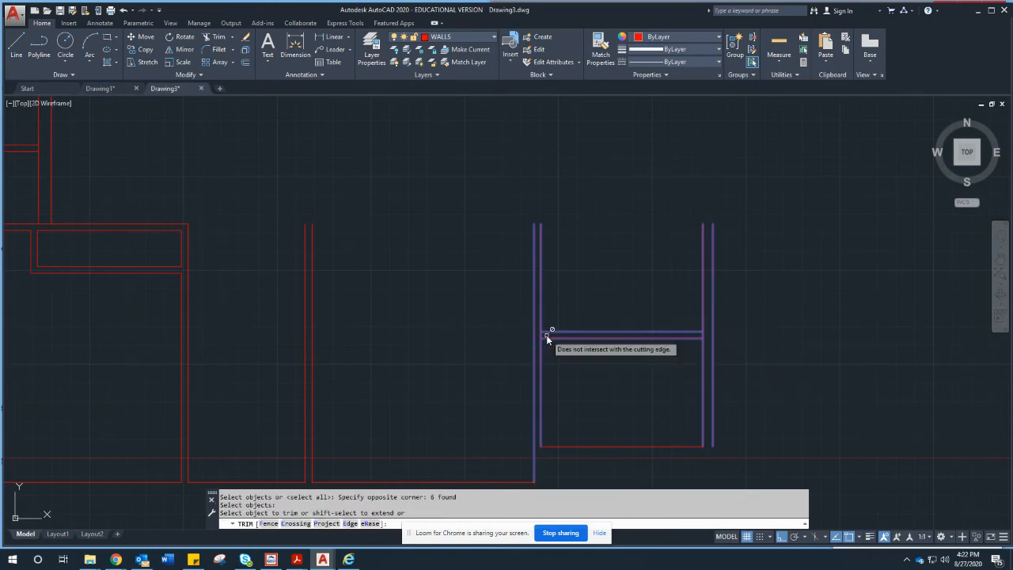
click(542, 336)
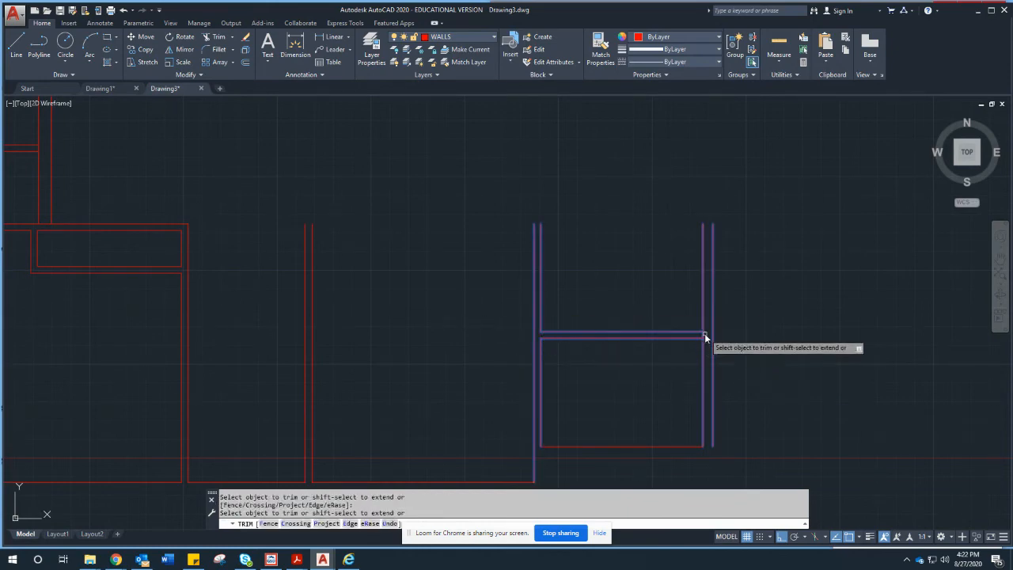
click(704, 336)
key(Escape)
Step: Copy Bed 2's closet wall lines and the line above them into the Flex room's upper right-hand corner, against its right-hand wall
scroll(575, 255, down, 2)
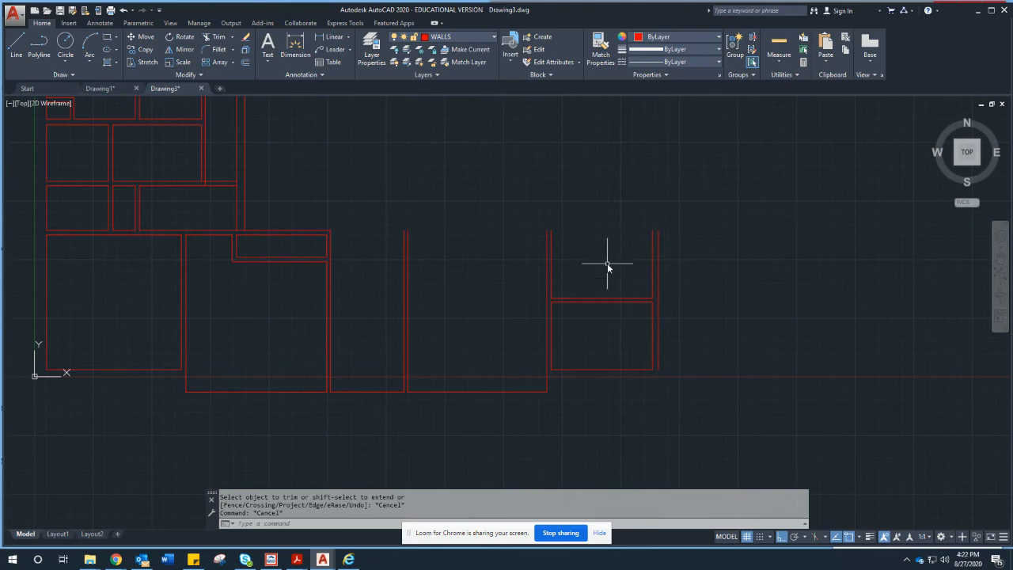
middle_drag(608, 263, 612, 291)
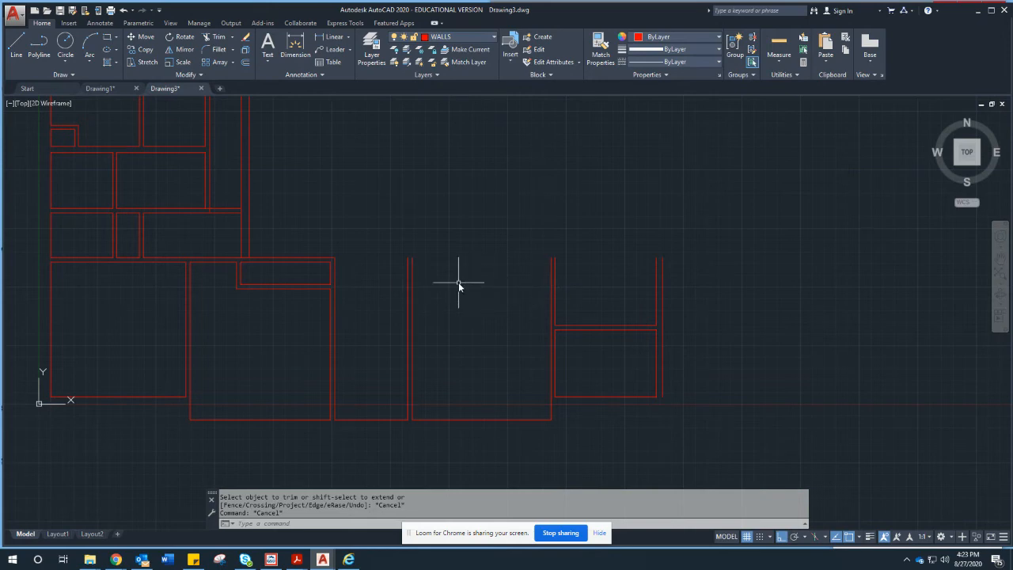
text(o)
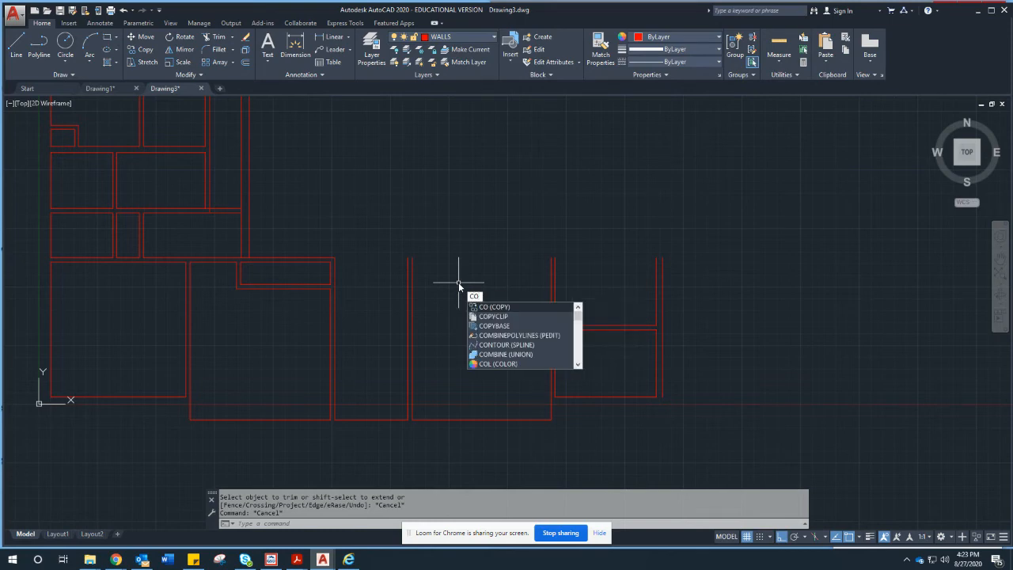
key(Return)
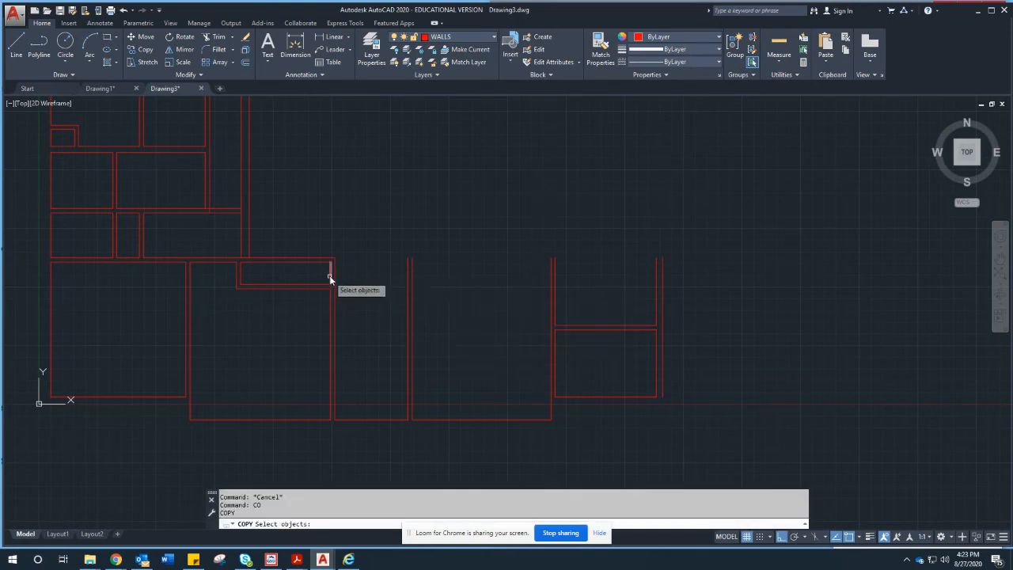
click(310, 246)
click(290, 285)
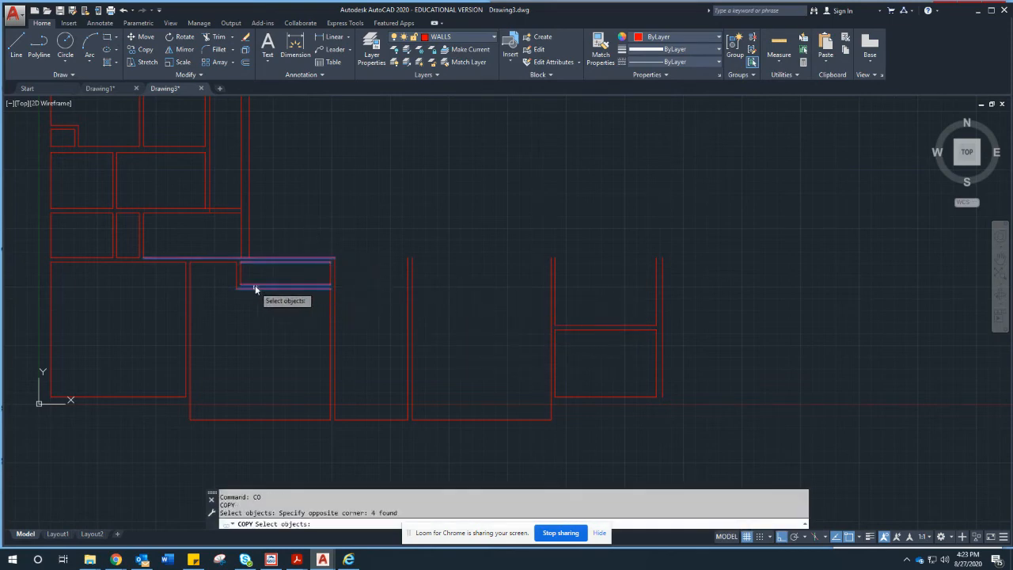
click(269, 274)
click(226, 276)
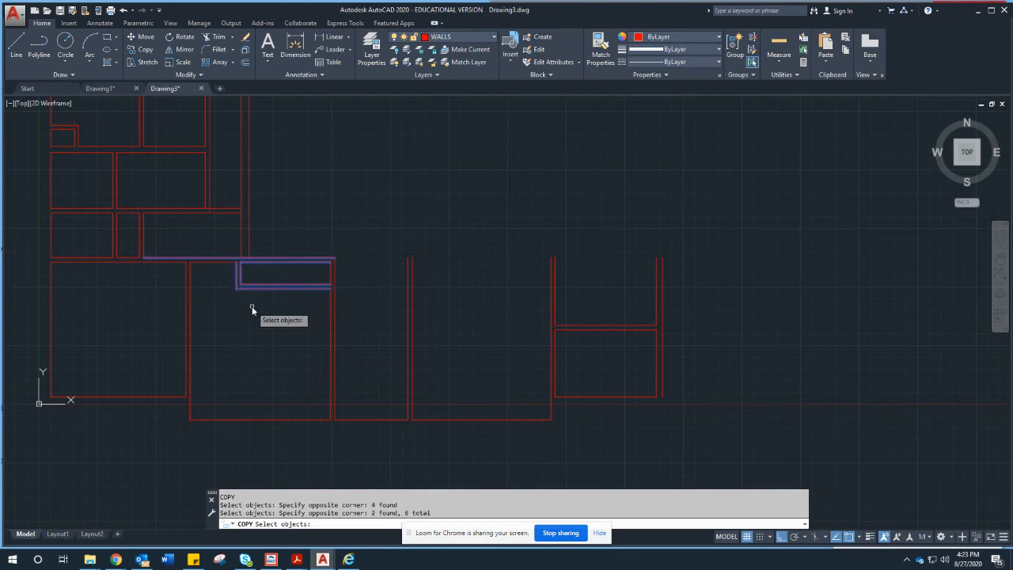
key(Return)
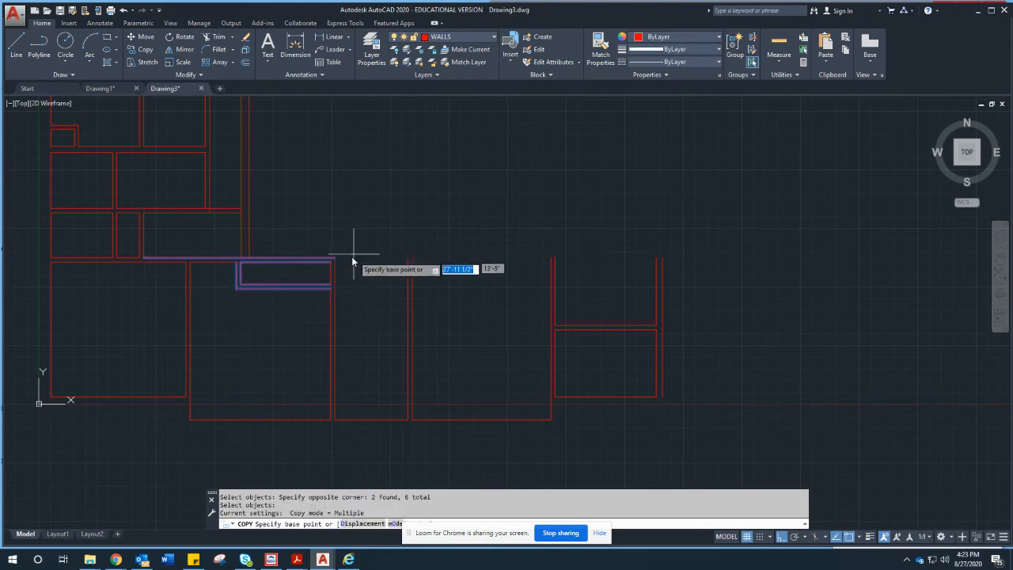
click(327, 265)
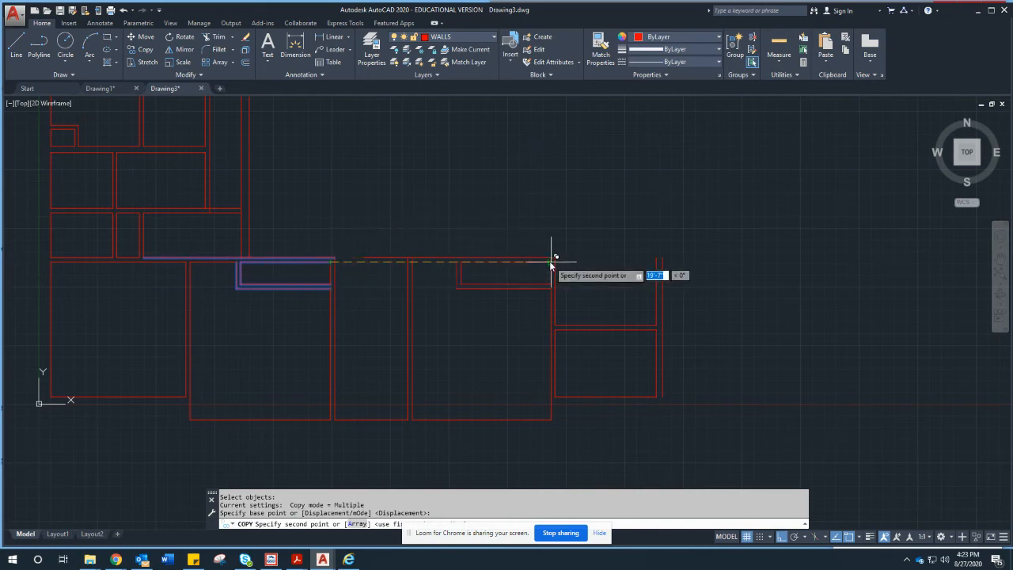
click(498, 265)
right_click(499, 209)
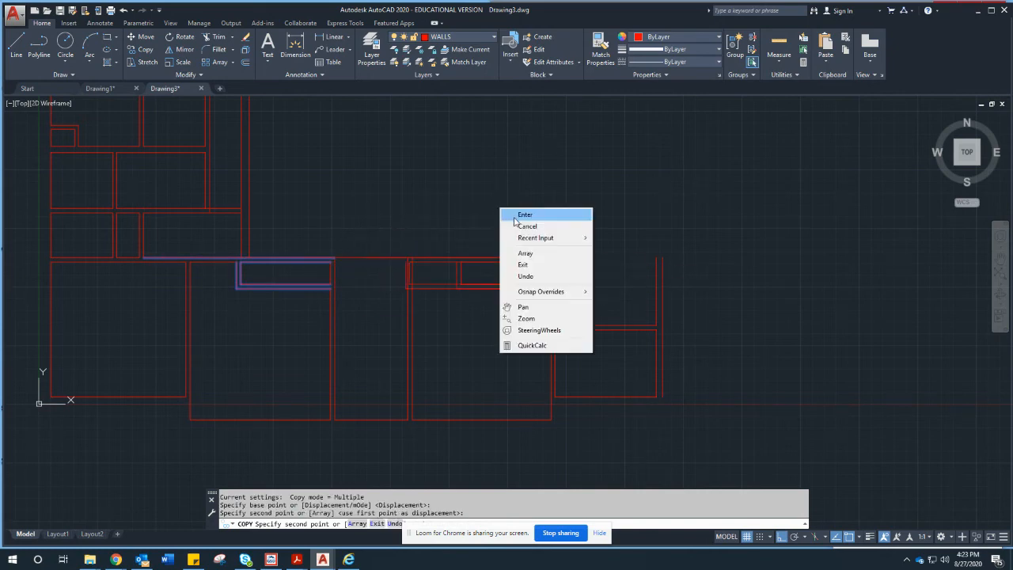
click(522, 217)
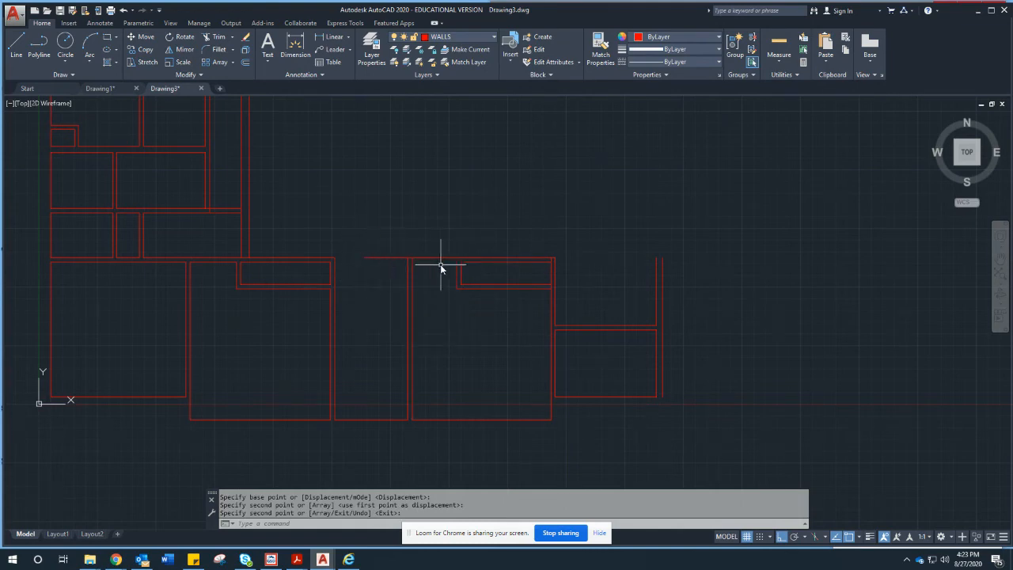
Step: Draw a horizontal line along the Flex room's top from the copied closet's outer left-hand line to the Foyer/Flex wall
text(l)
key(Return)
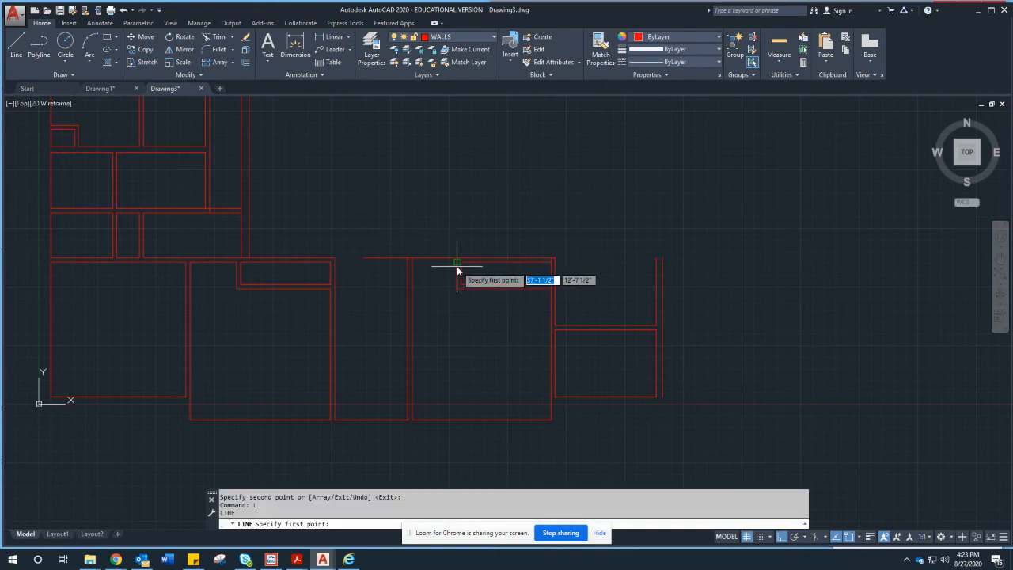
click(457, 266)
click(413, 265)
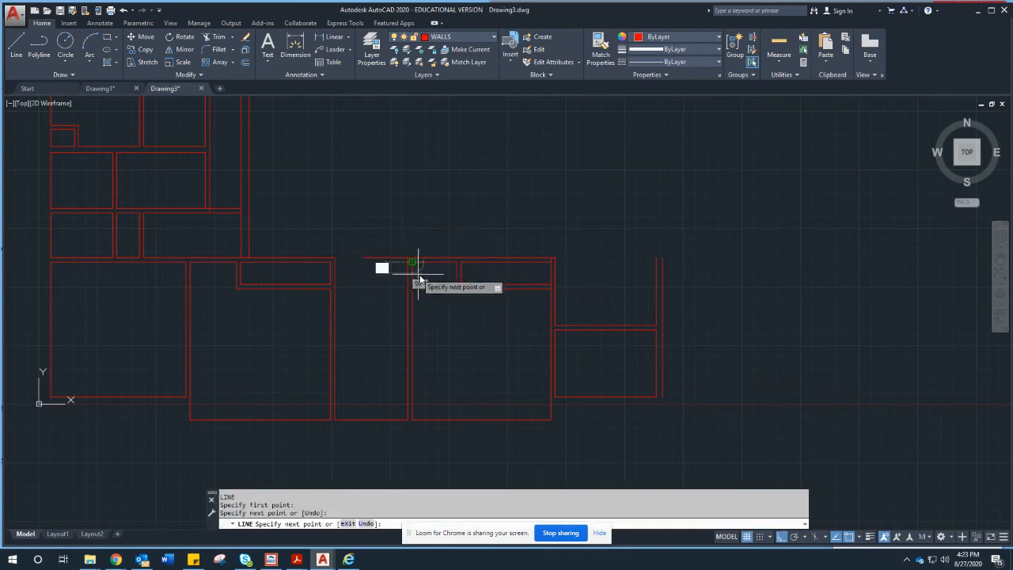
key(Escape)
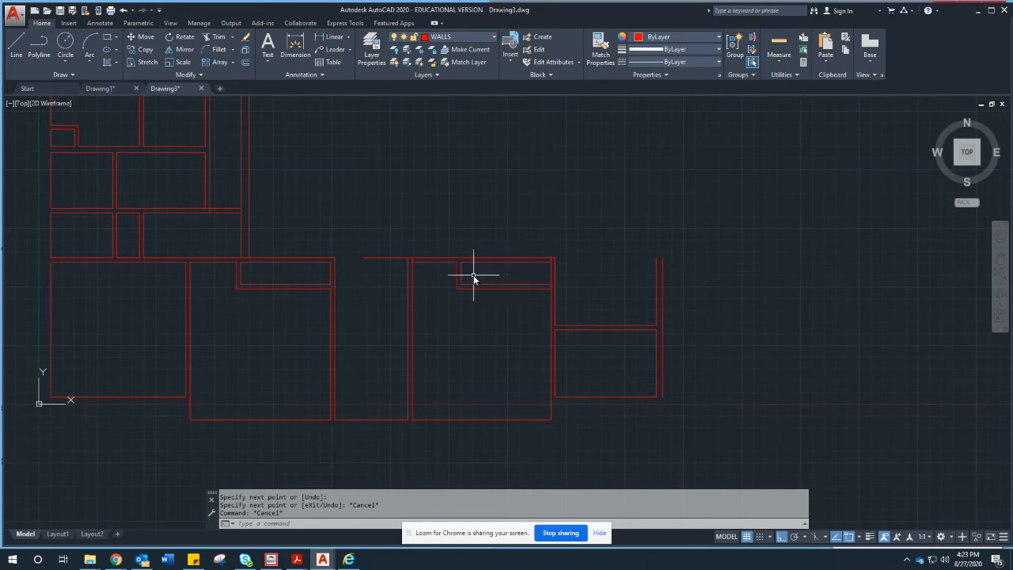
Step: Fillet the inner and outer top lines to the left-hand wall lines at the Flex room's upper left-hand corner with zero radius
text(f)
key(Return)
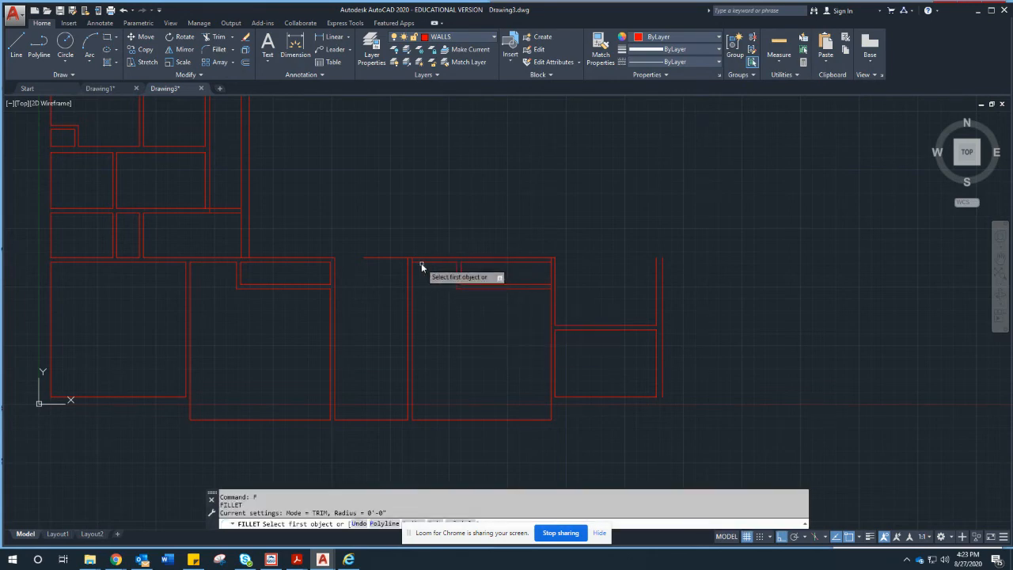
click(420, 265)
click(417, 260)
right_click(417, 259)
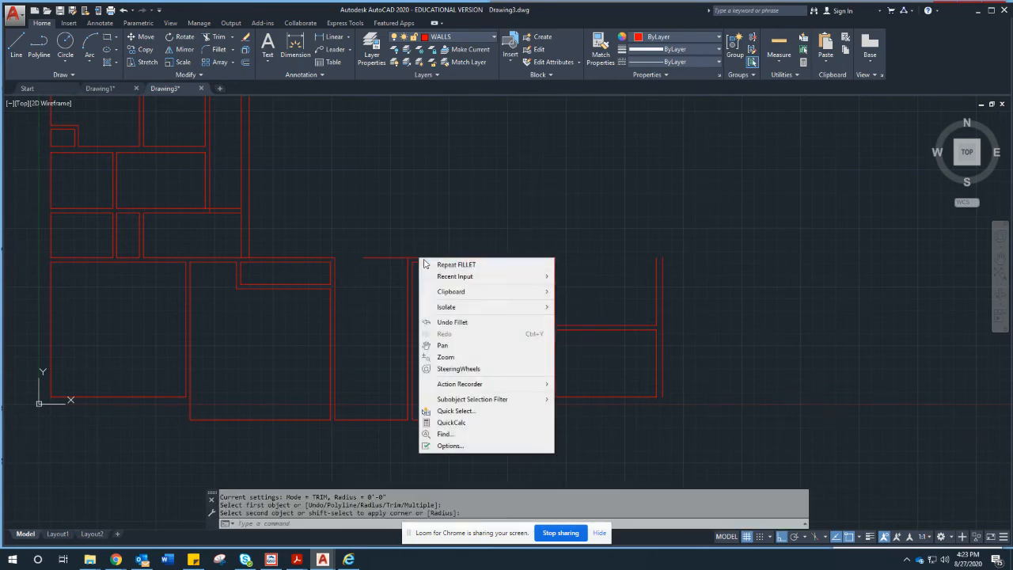
click(421, 265)
click(412, 257)
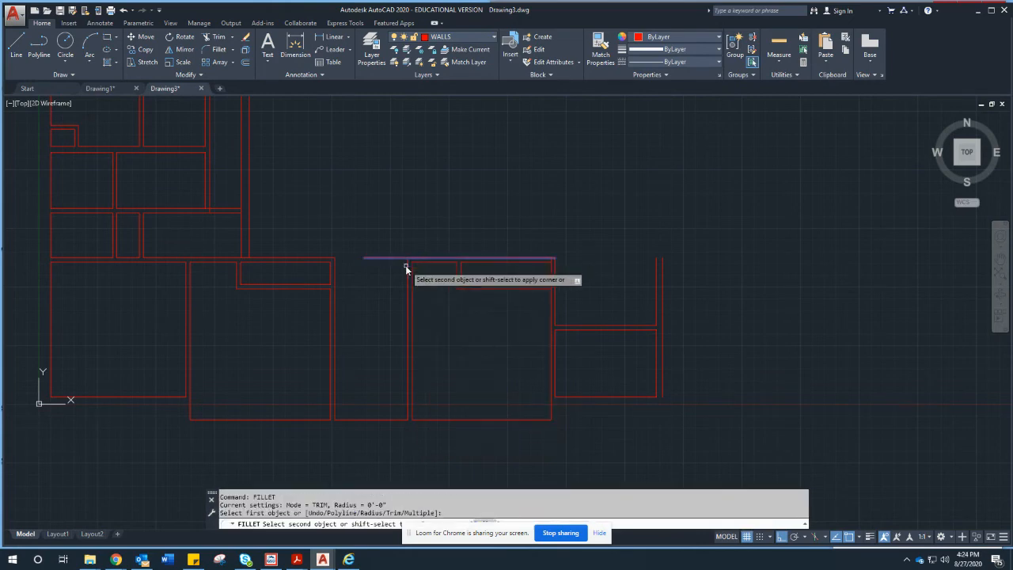
click(407, 270)
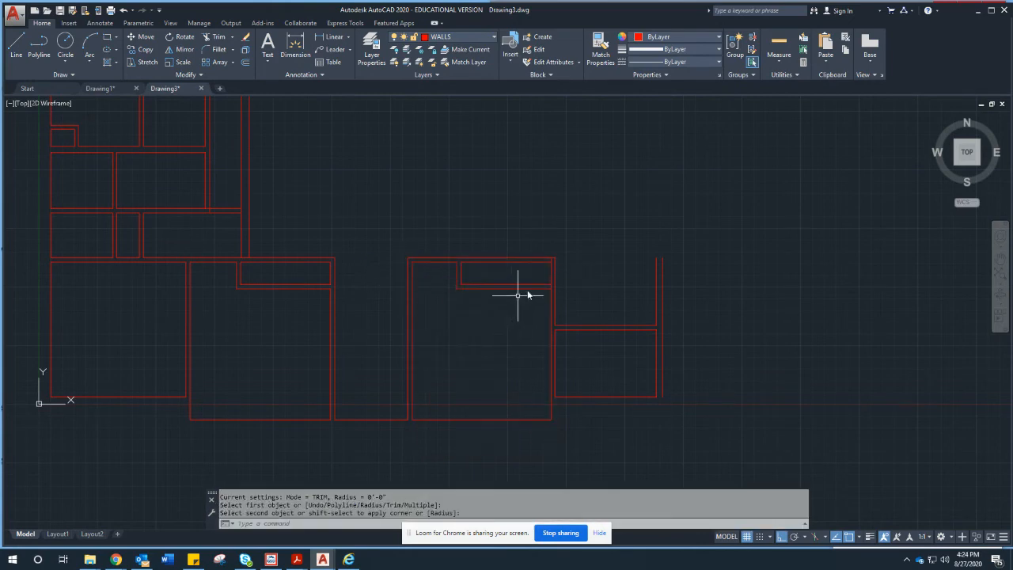
Step: Fillet the Flex room's inner top line to its inner right-hand wall line at the upper right-hand corner with zero radius
right_click(554, 256)
click(556, 264)
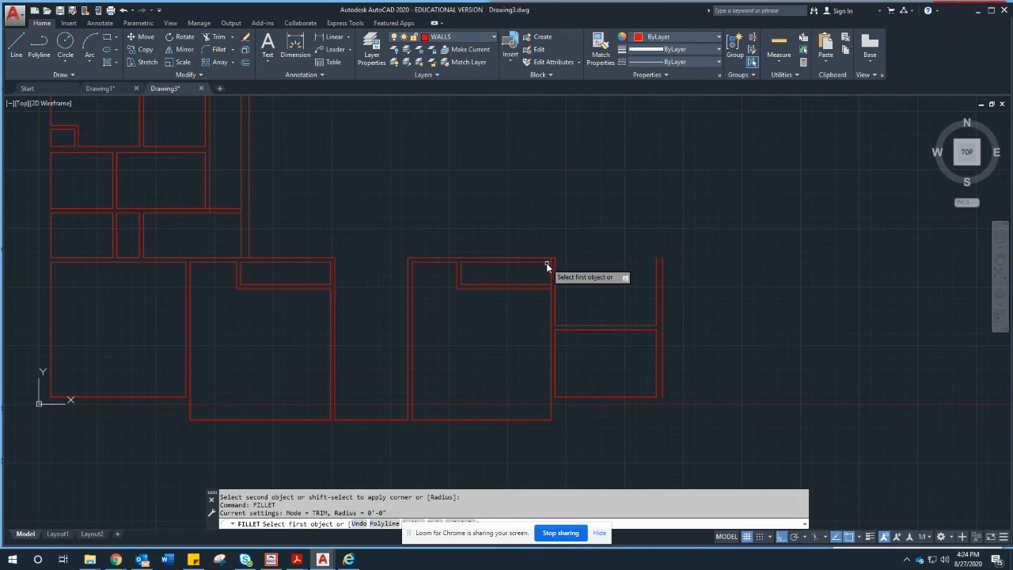
click(543, 261)
click(551, 273)
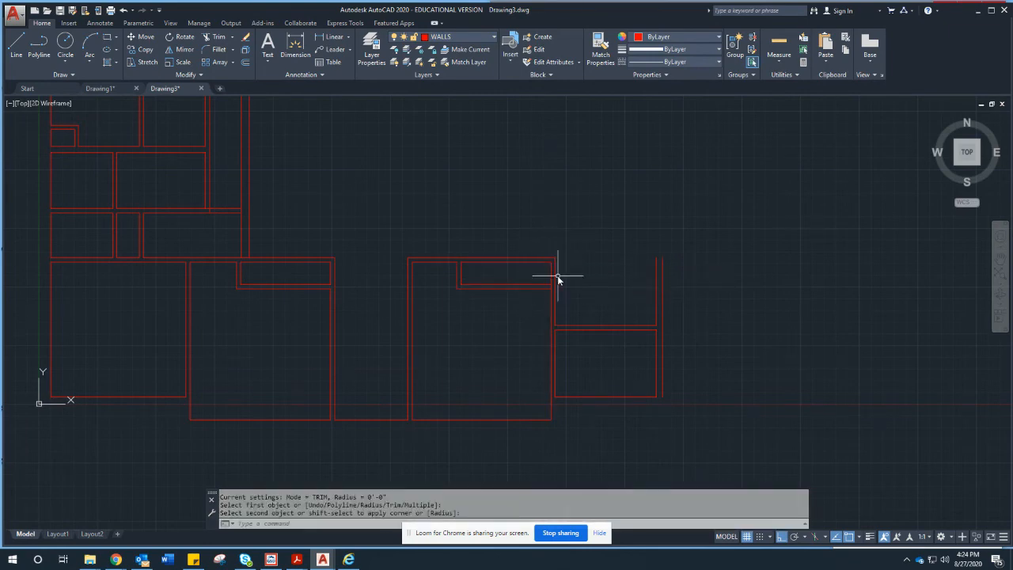
scroll(575, 281, up, 4)
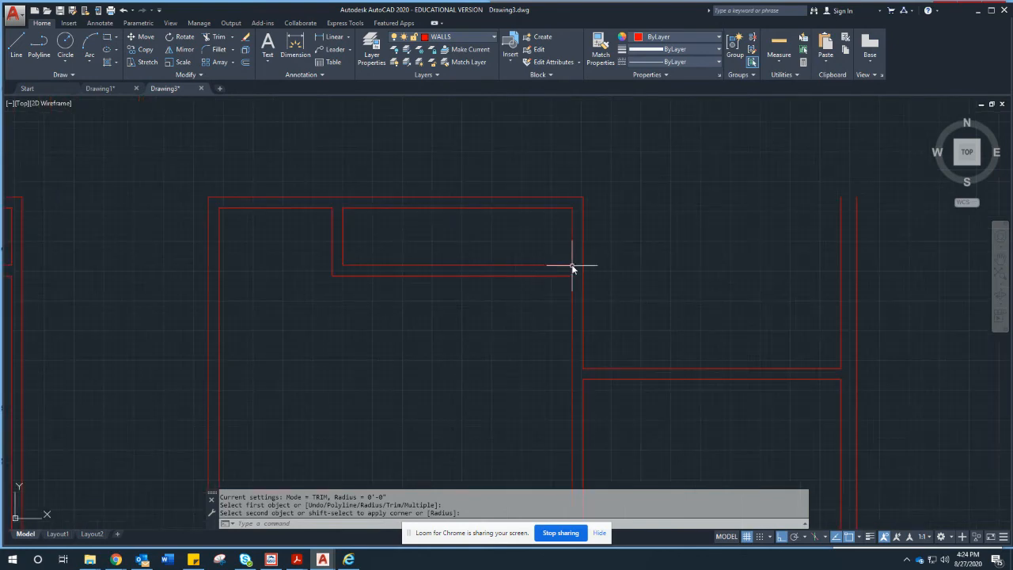
scroll(568, 271, down, 5)
key(Escape)
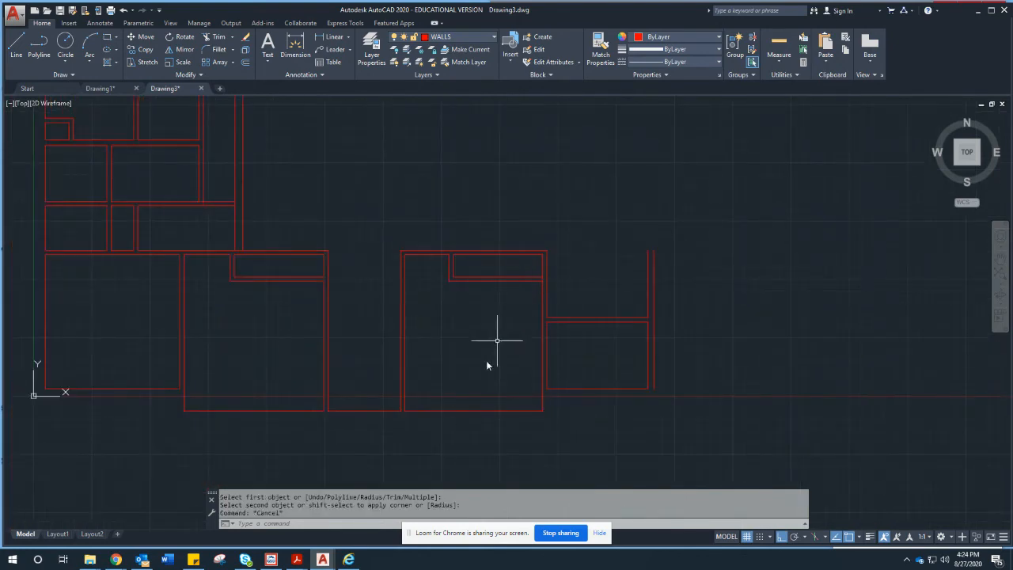
Step: Switch to Adobe Acrobat Reader and check the Flex, built-in and pantry area in Plan 430-201 for retirement.pdf
click(297, 559)
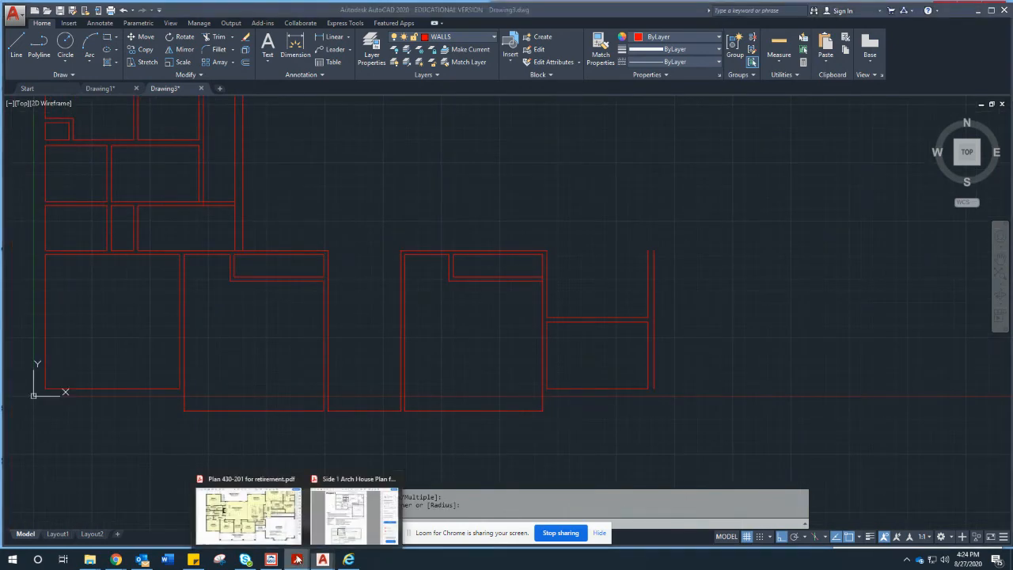
click(297, 519)
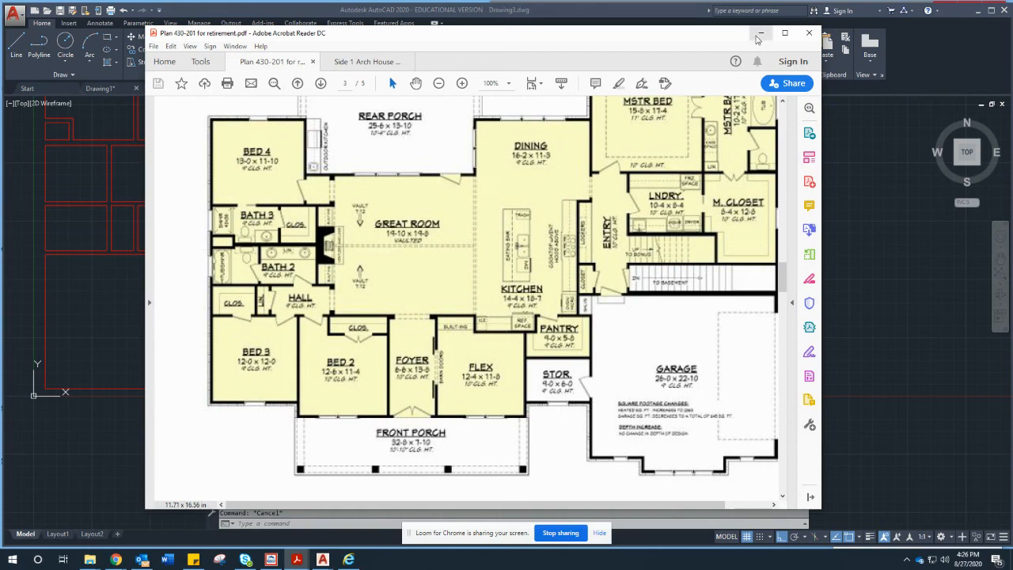
click(761, 34)
Step: In AutoCAD, offset the pantry's left-hand wall line 18 inches to the right, into the pantry
scroll(545, 273, up, 4)
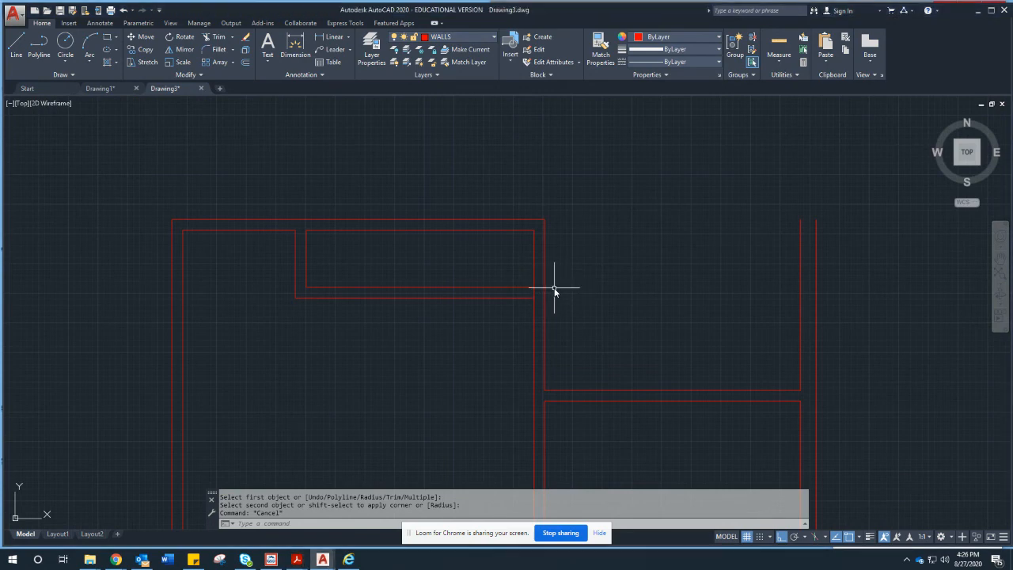
text(o)
key(Return)
text(18)
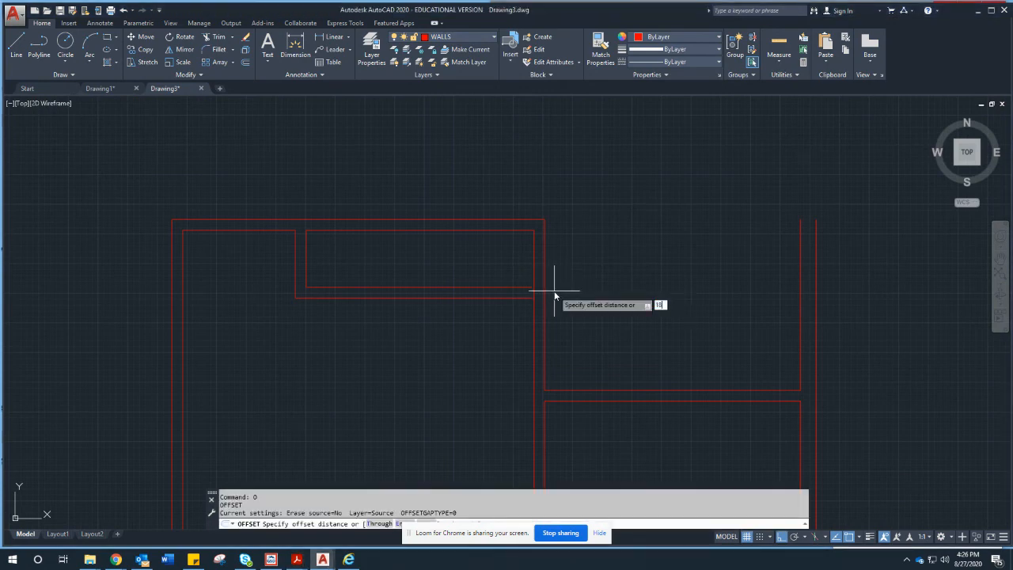
key(Return)
click(546, 283)
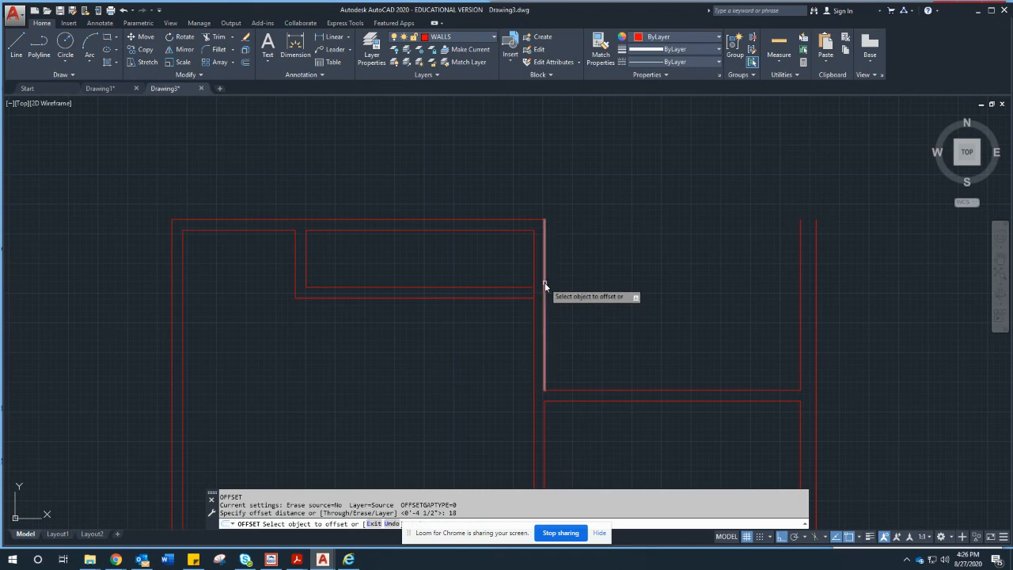
click(574, 285)
Step: Offset the new vertical line in the pantry 4.5 inches to the right to form a wall
key(Return)
key(Return)
text(4.5)
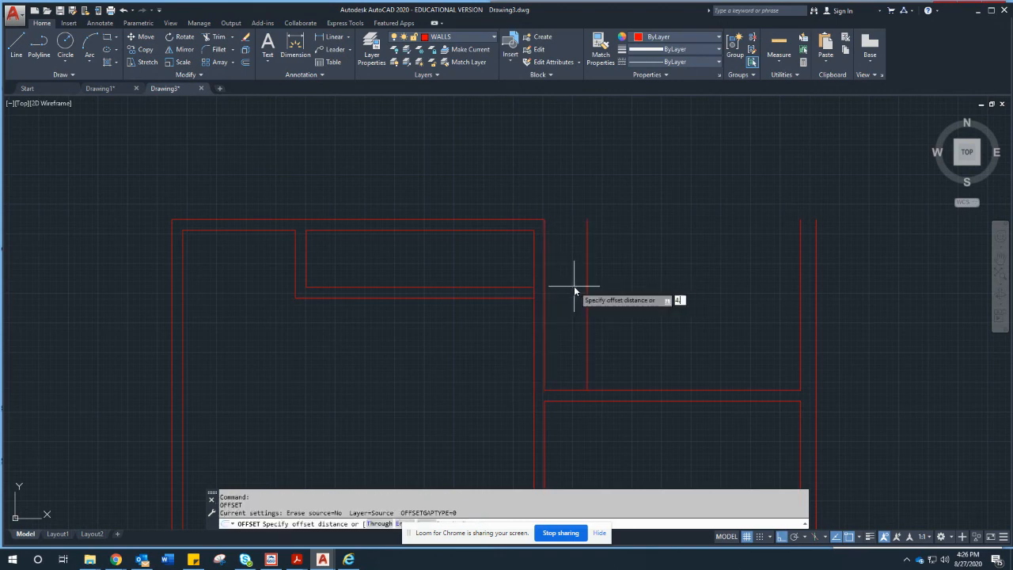
key(Return)
click(590, 273)
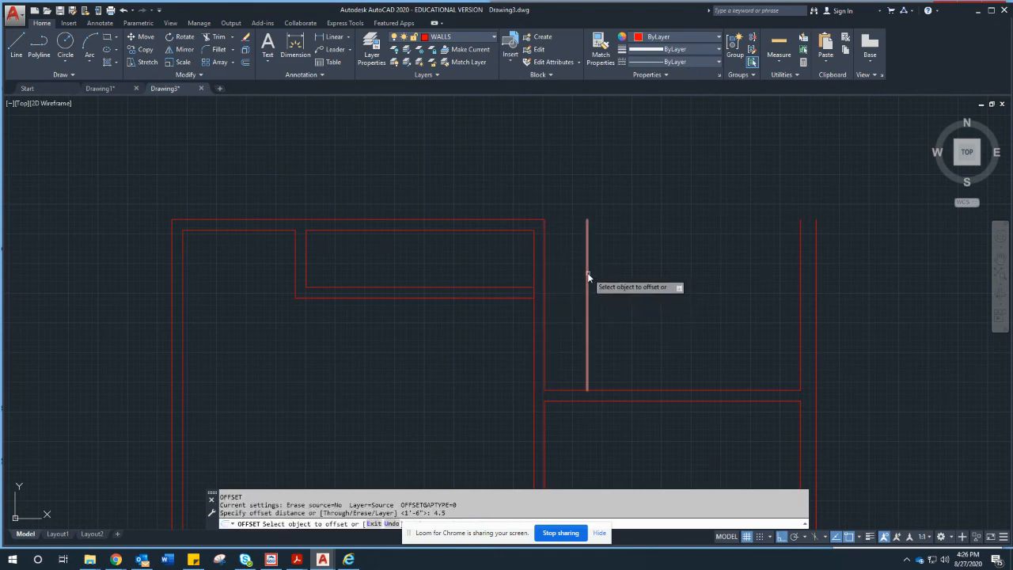
click(593, 291)
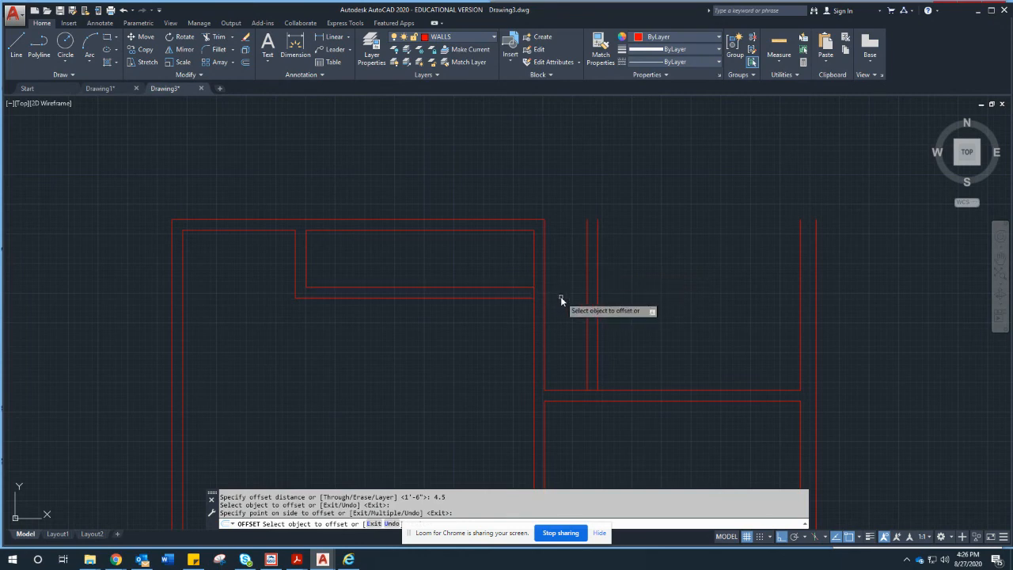
text(f)
key(Return)
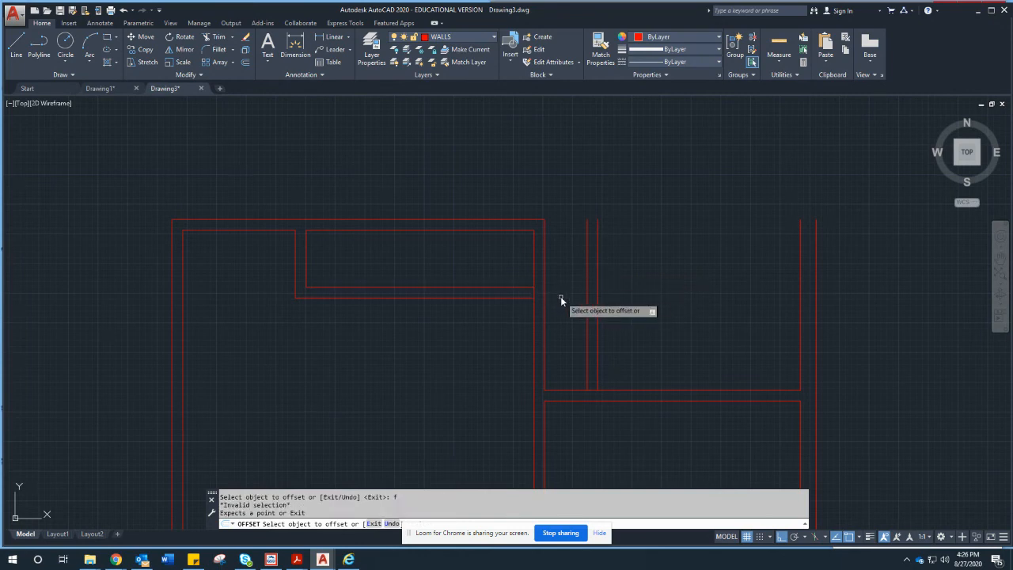
click(587, 264)
key(Escape)
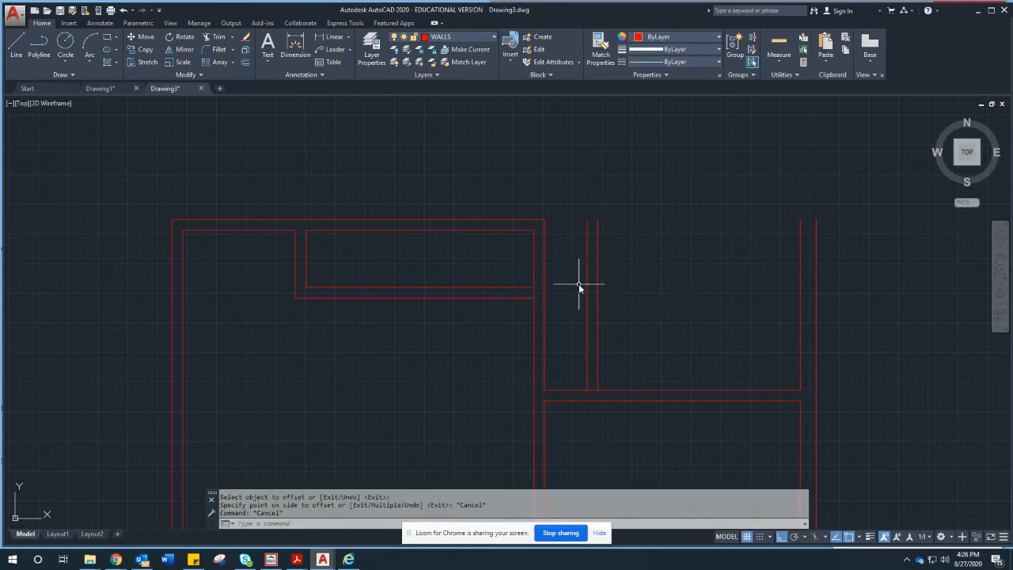
Step: Fillet the copied closet's two lower wall lines to the two new vertical lines in the pantry with zero radius, inner and outer
text(f)
key(Return)
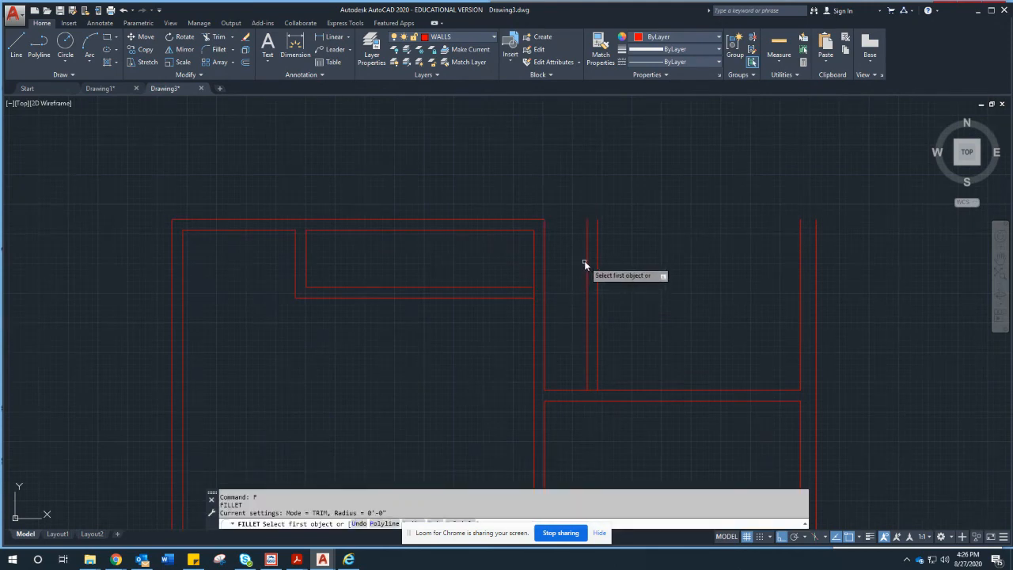
click(587, 262)
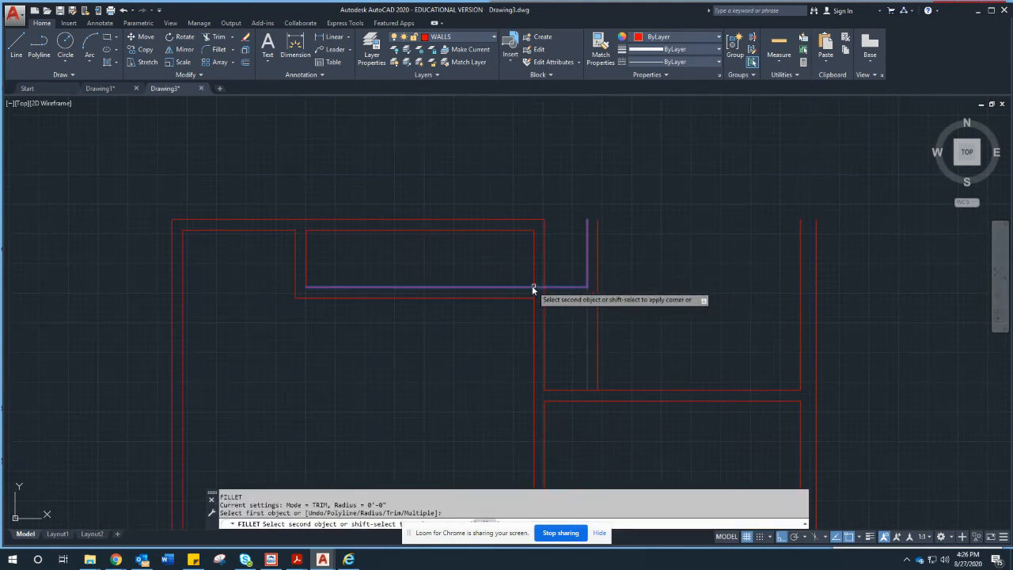
click(526, 286)
right_click(590, 272)
click(603, 274)
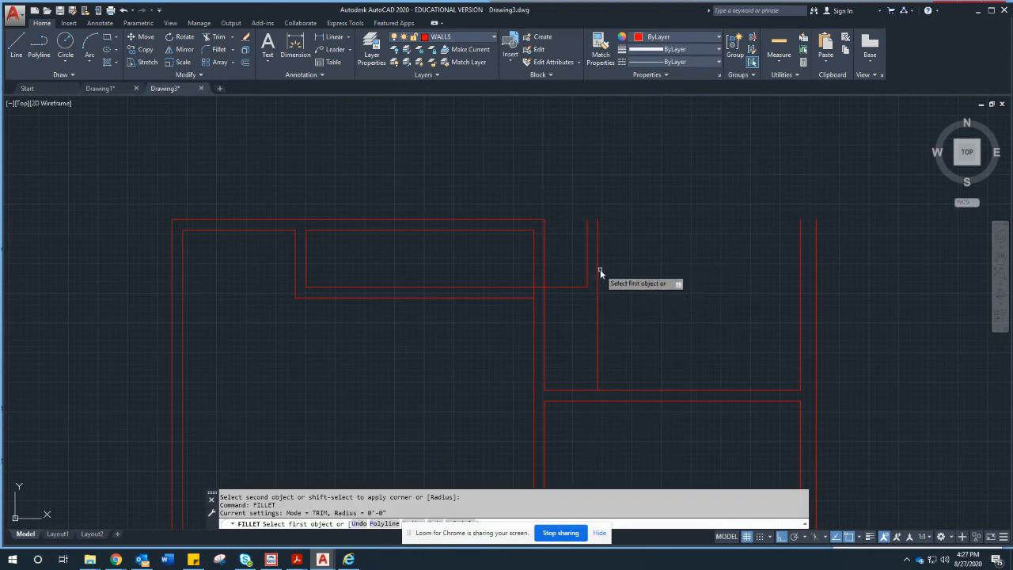
click(598, 270)
click(516, 297)
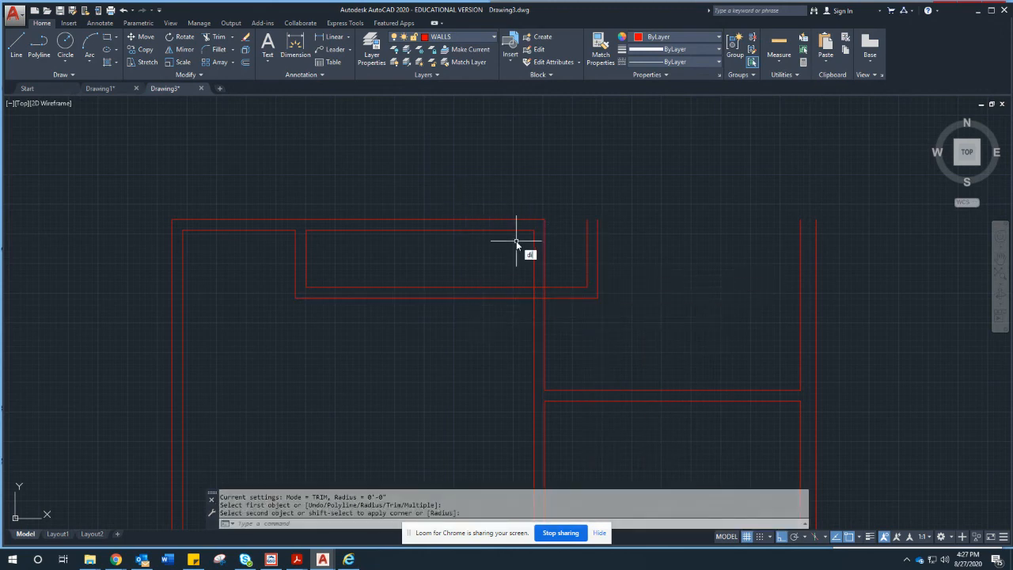
Step: Measure the recess's inside width from its upper left-hand corner to the new inner vertical line in the pantry
key(Return)
click(307, 231)
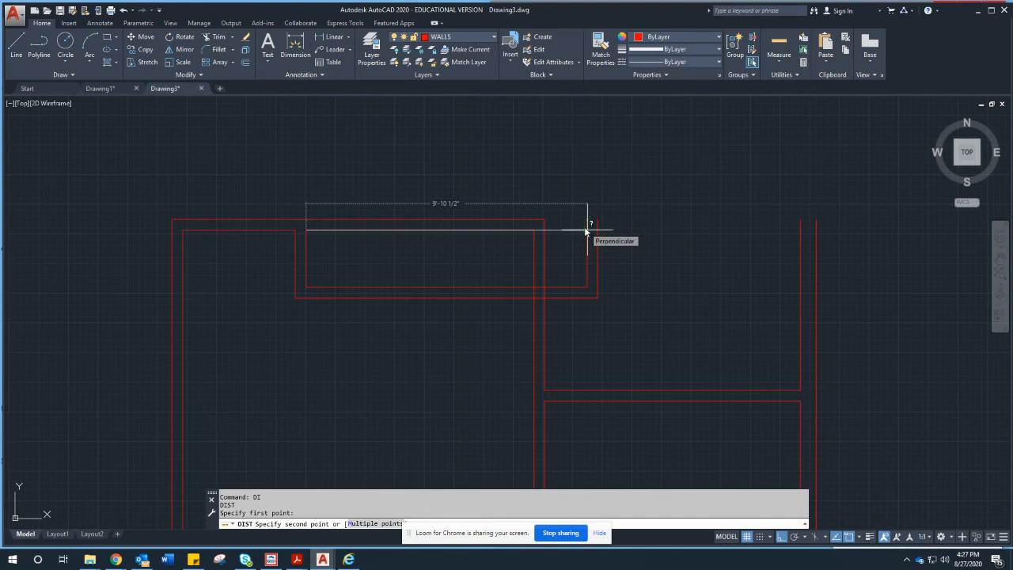
key(Escape)
Step: Measure the short inner top wall from the Flex room's upper left-hand corner to the recess's outer left-hand line
scroll(361, 255, down, 2)
middle_drag(320, 243, 405, 243)
right_click(399, 241)
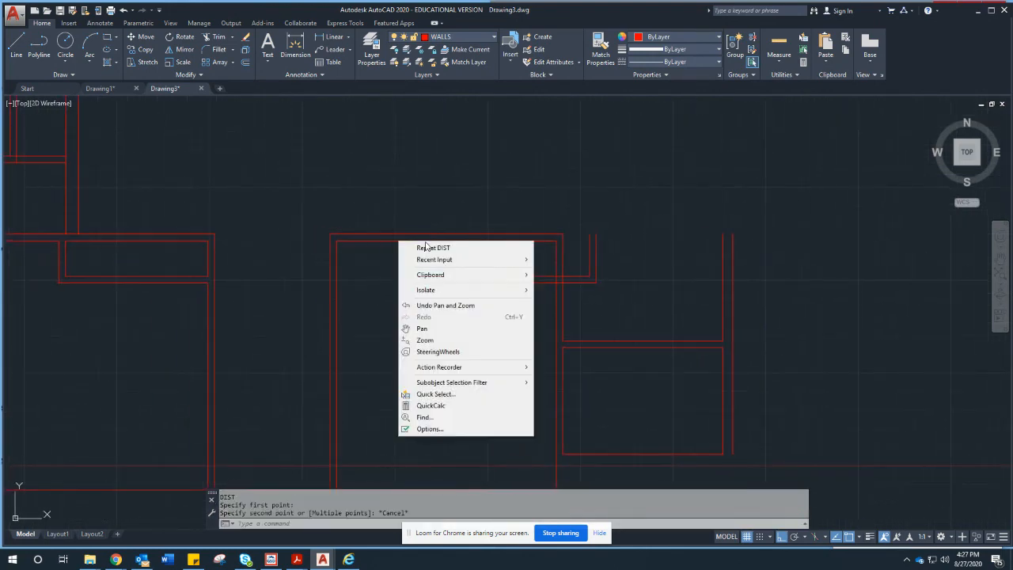
click(425, 248)
click(407, 241)
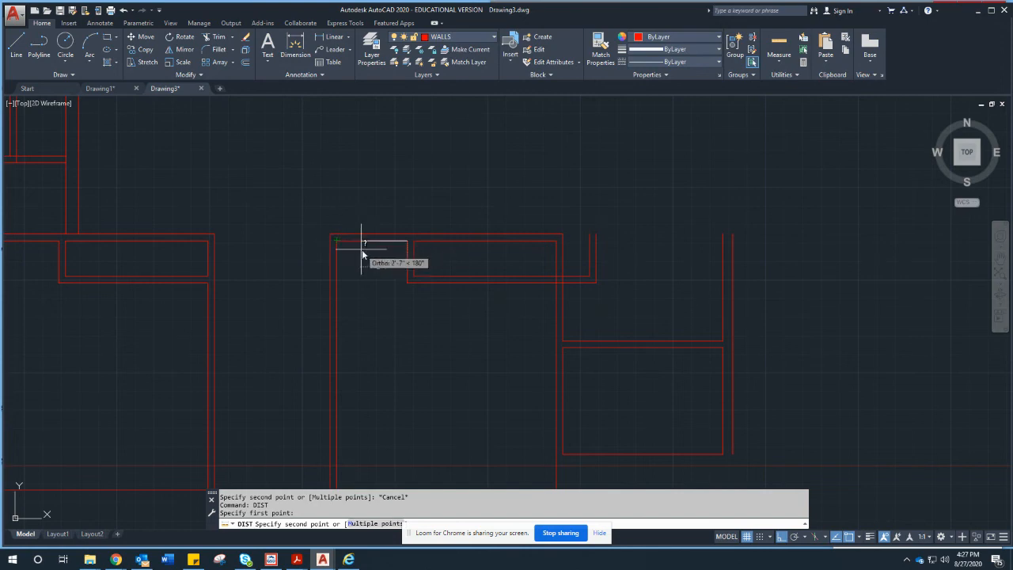
key(Escape)
scroll(376, 258, up, 4)
middle_drag(379, 256, 391, 255)
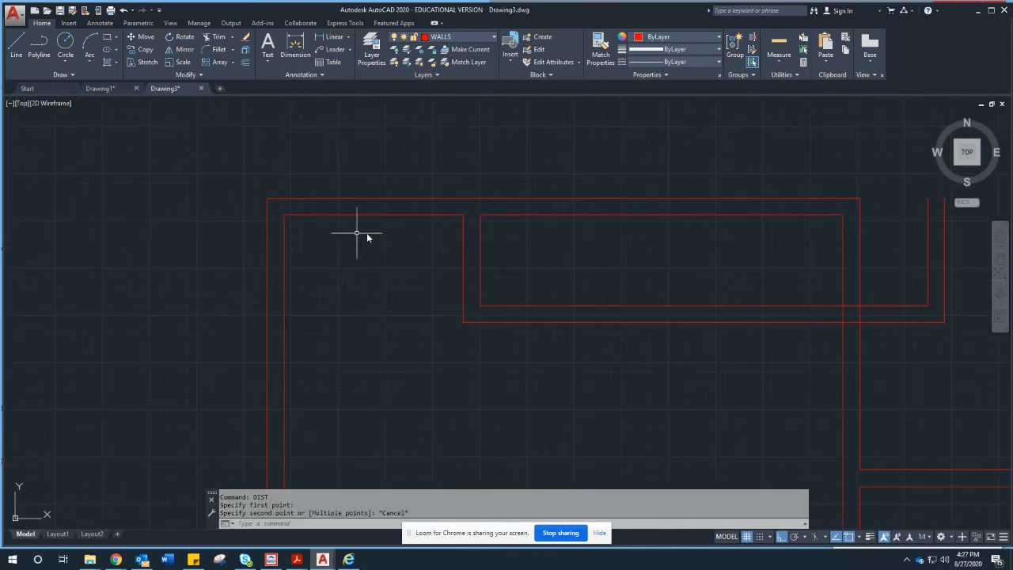
right_click(372, 235)
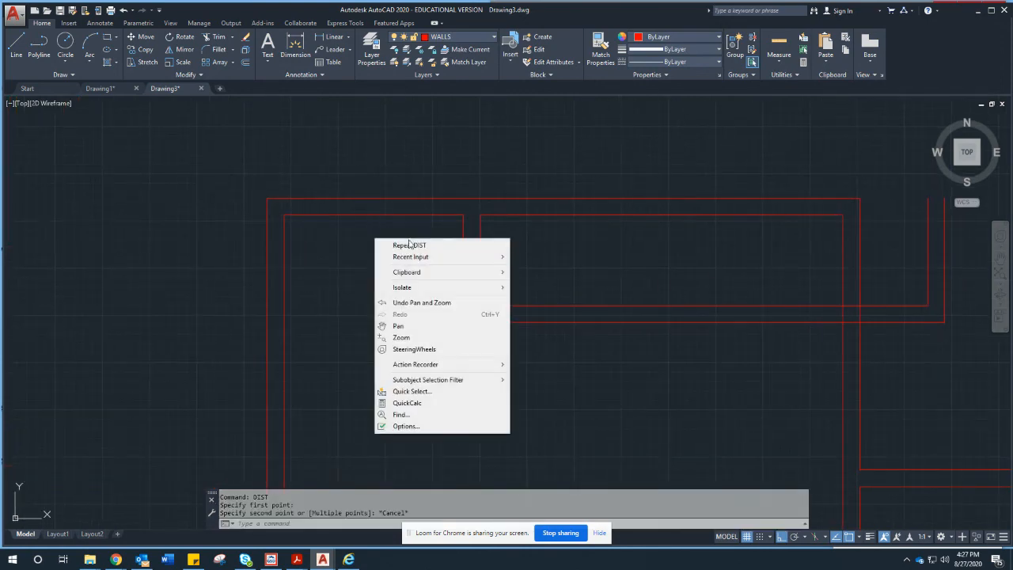
click(396, 242)
click(285, 215)
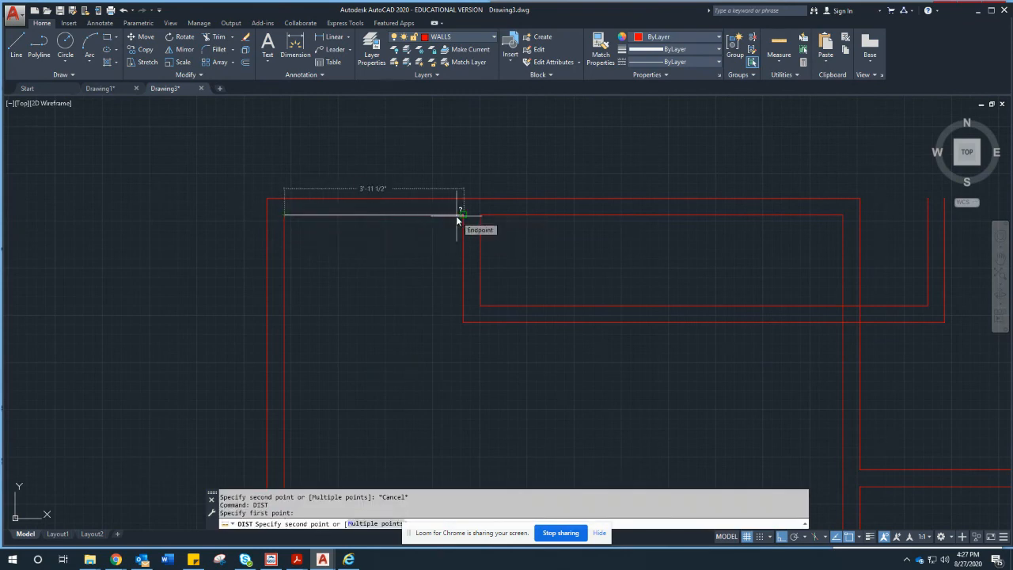
key(Escape)
Step: Stretch the recess's left-hand wall 0.5 inches to the right
text(s)
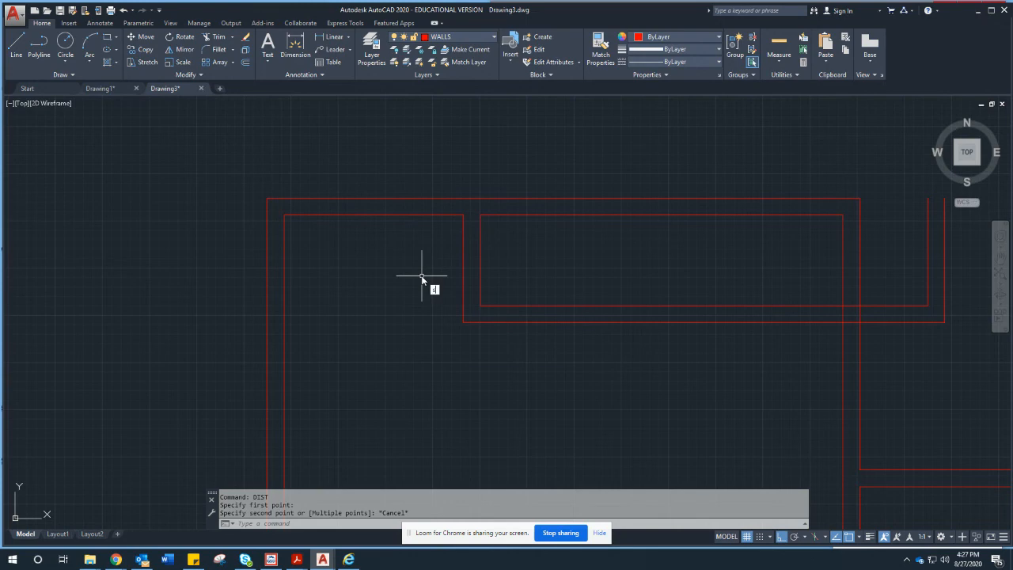
key(Return)
click(529, 353)
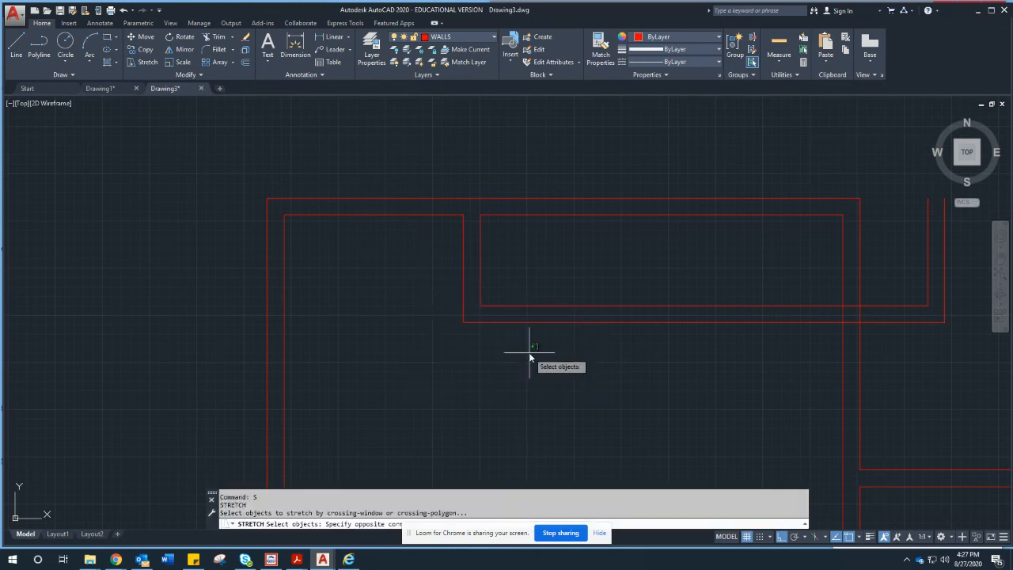
click(430, 198)
click(388, 168)
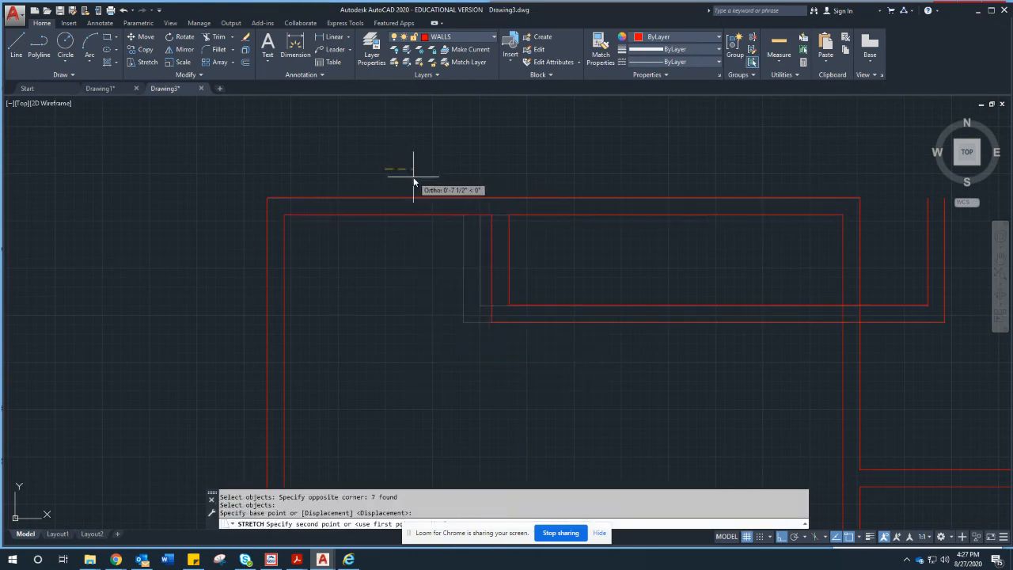
text(5)
key(Return)
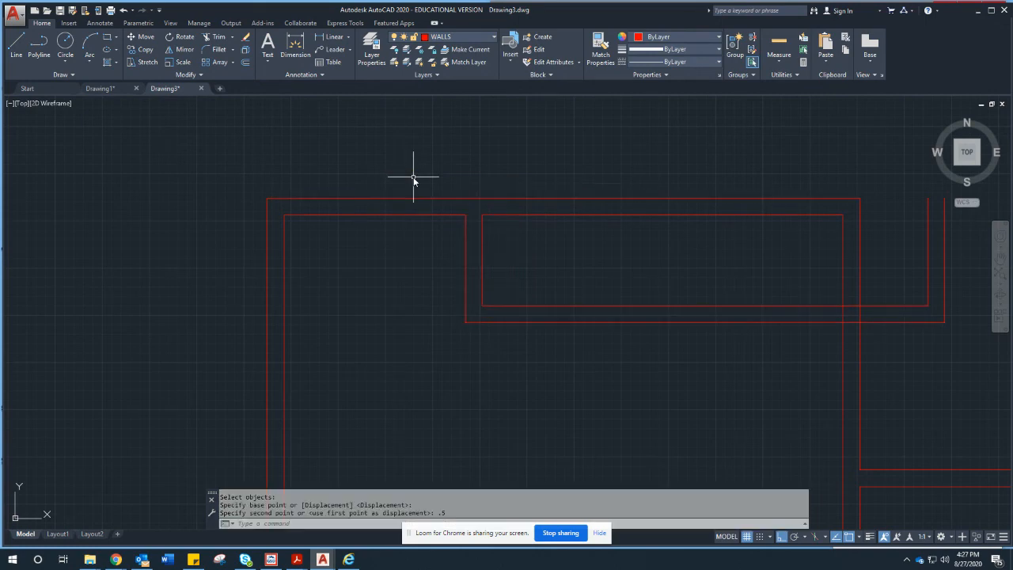
Step: Remeasure the Flex room's short inner top wall between its upper left-hand corner and the shifted recess wall
text(di)
key(Return)
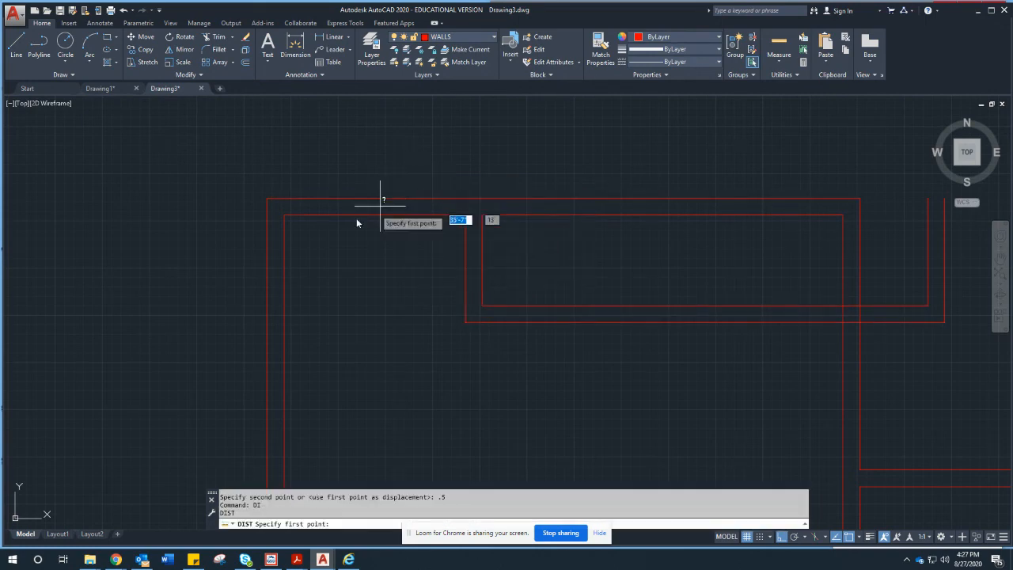
click(284, 214)
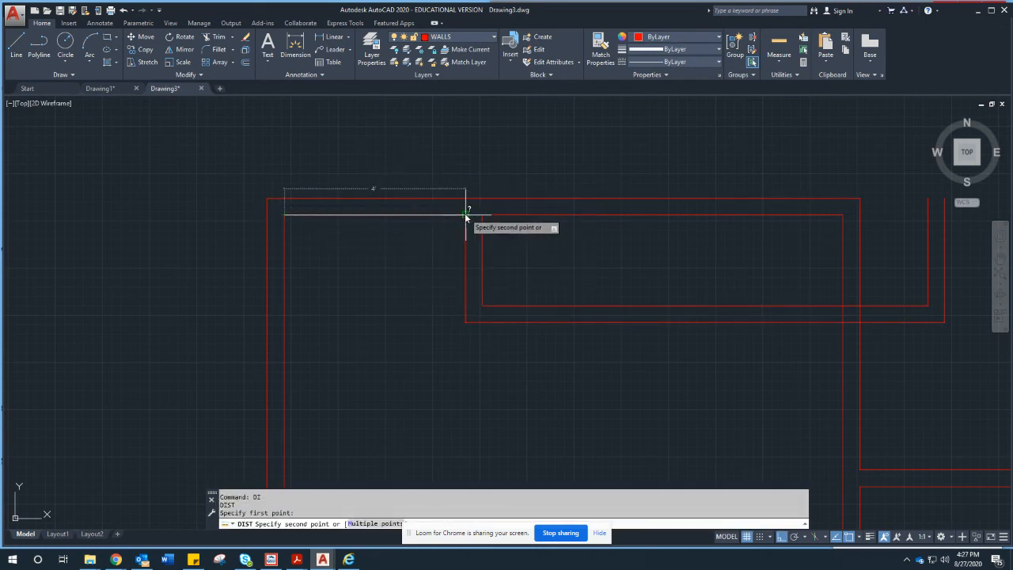
key(Escape)
scroll(519, 226, down, 3)
middle_drag(519, 226, 459, 248)
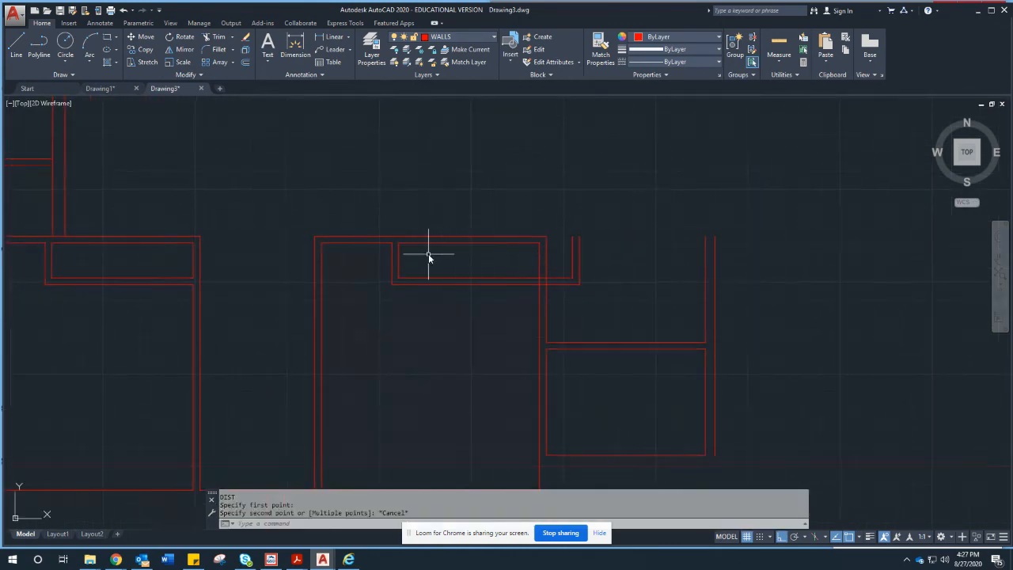
Step: Measure the recess's inside width from its upper left-hand corner to its right-hand inner line
text(di)
key(Return)
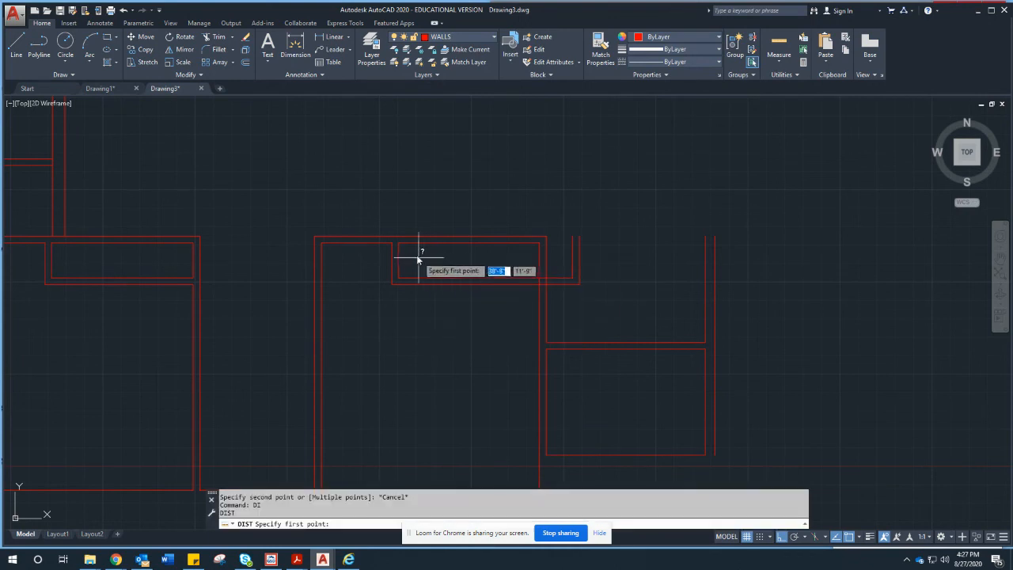
click(399, 242)
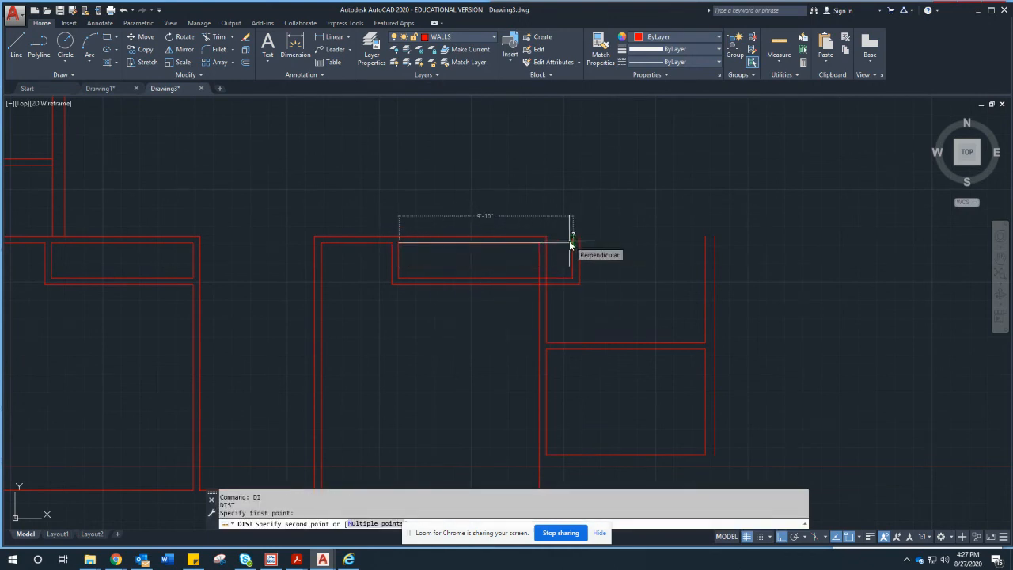
key(Escape)
Step: Stretch the recess's right-hand wall 2 inches to the right
text(s)
key(Return)
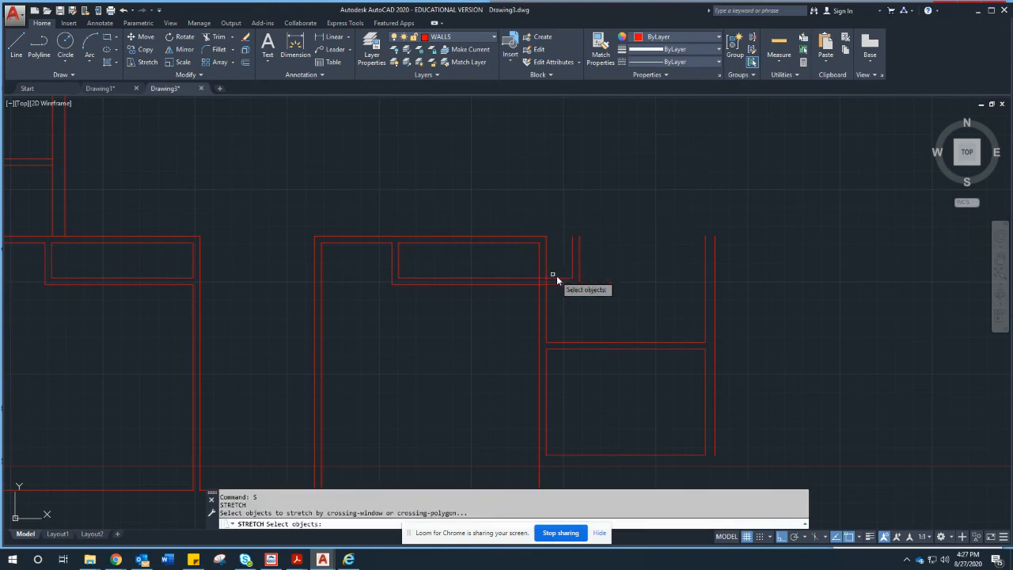
click(593, 290)
click(561, 227)
key(Return)
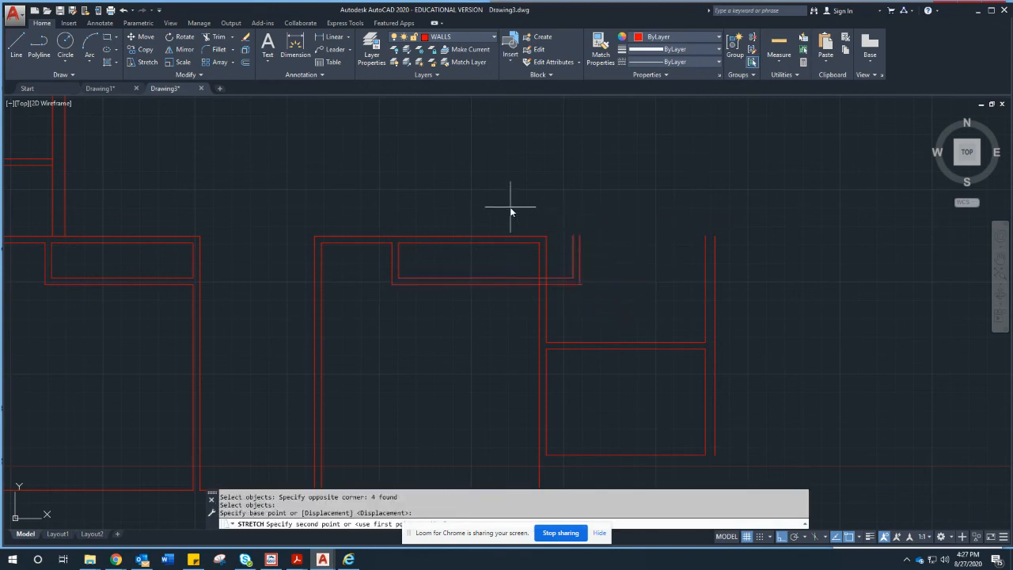
click(511, 208)
text(2)
key(Return)
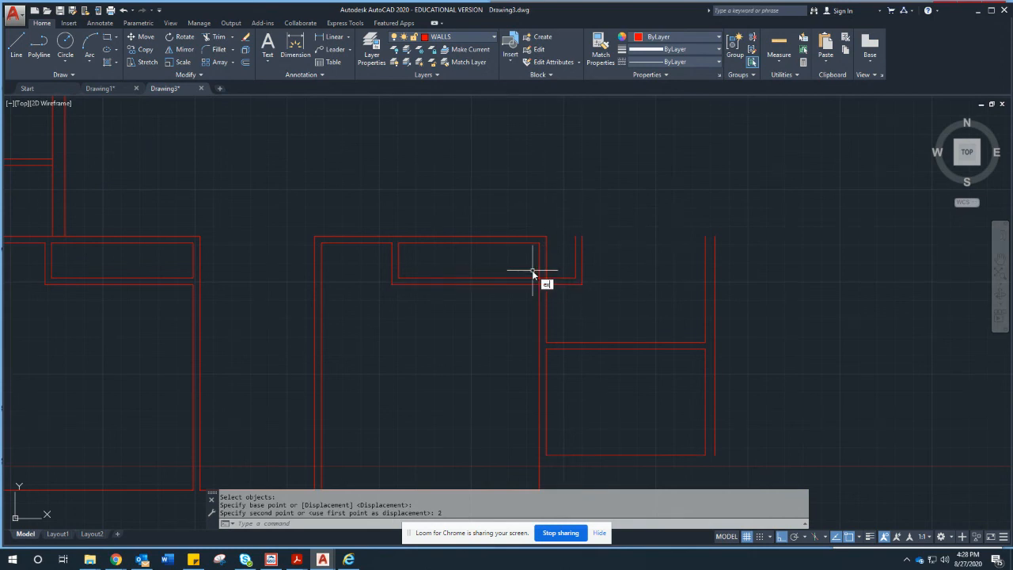
Step: Extend the inner and outer top wall lines over the recess to the pantry's right-hand wall lines
key(Return)
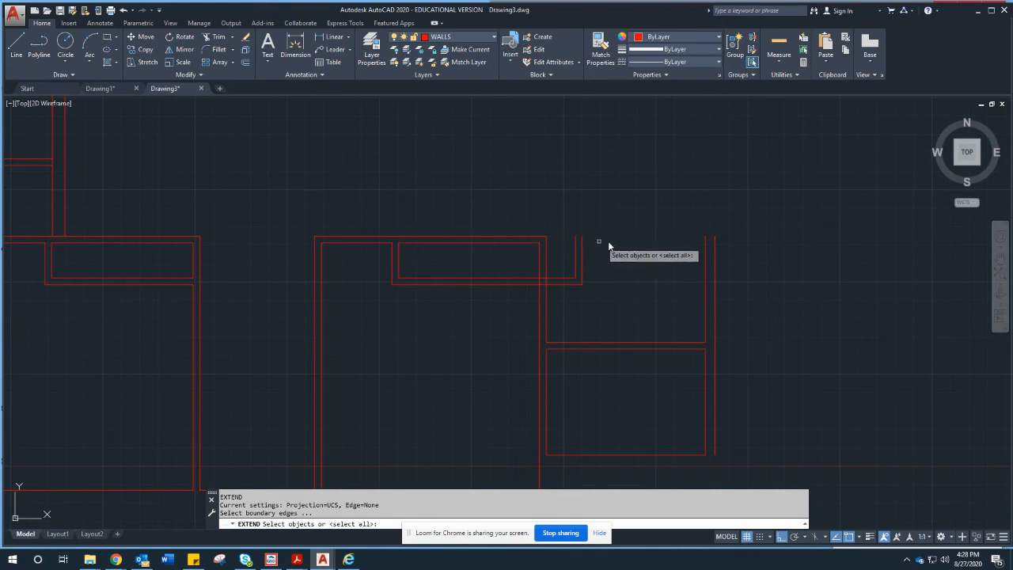
click(717, 246)
click(660, 240)
key(Return)
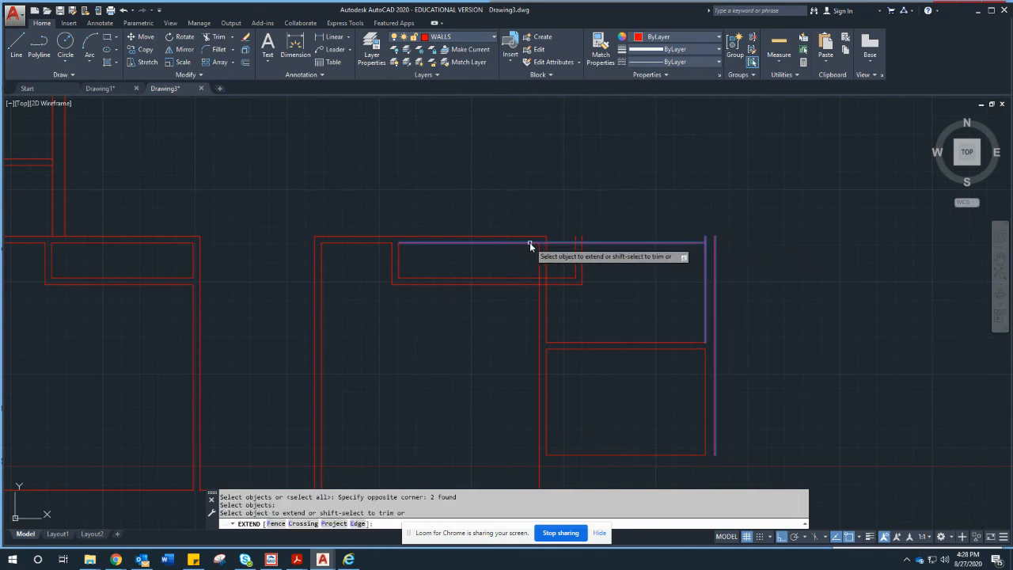
click(529, 242)
click(530, 235)
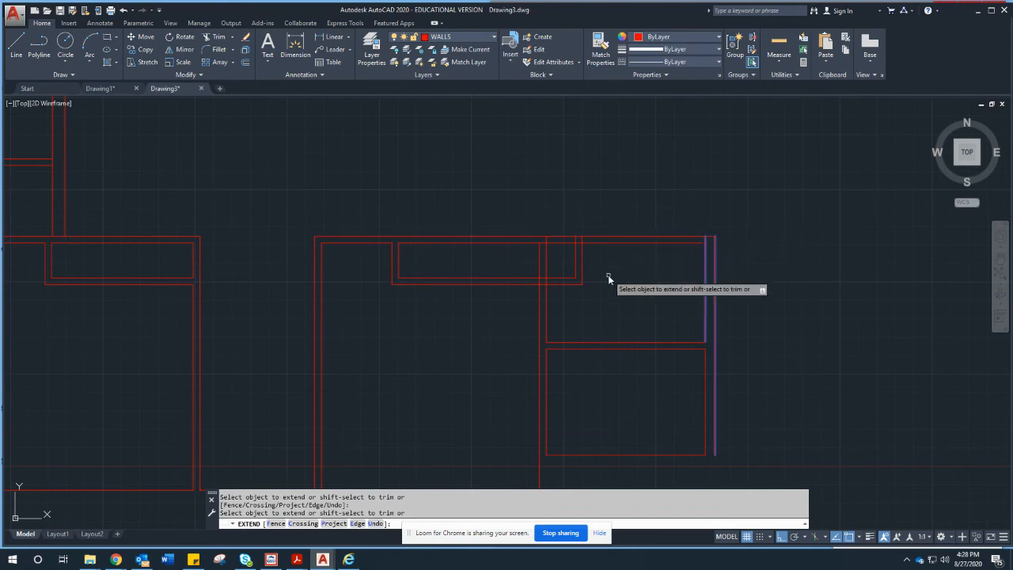
text(f)
key(Return)
key(Escape)
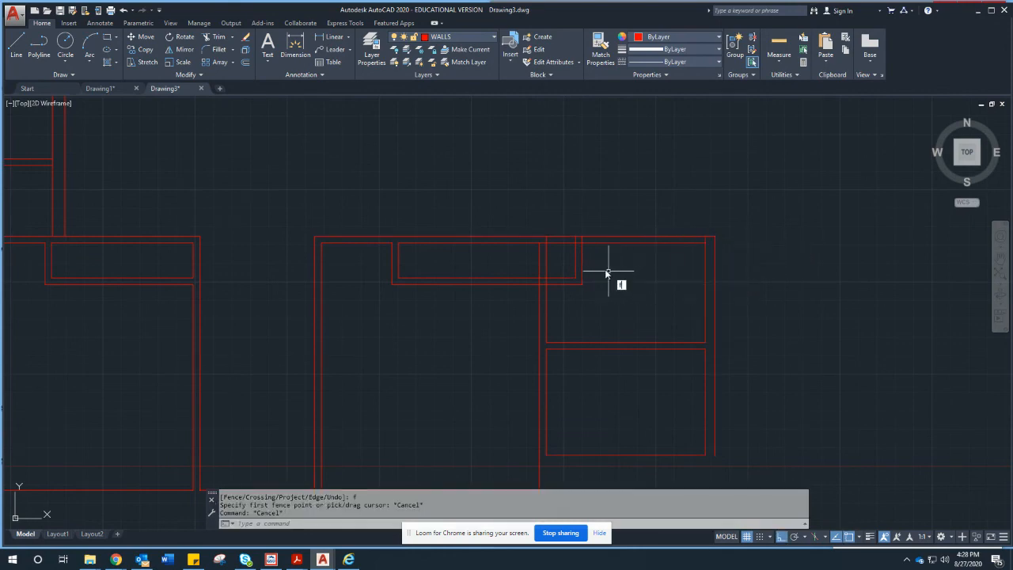
Step: Fillet the inner top wall line with the pantry's inner right-hand line into a square corner
text(f)
key(Return)
click(689, 242)
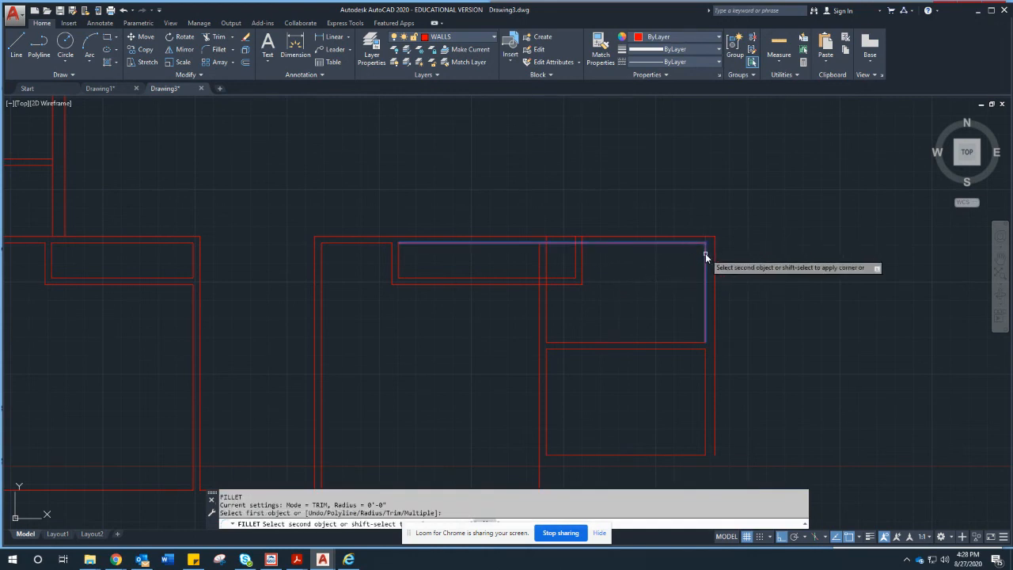
key(Escape)
key(Escape)
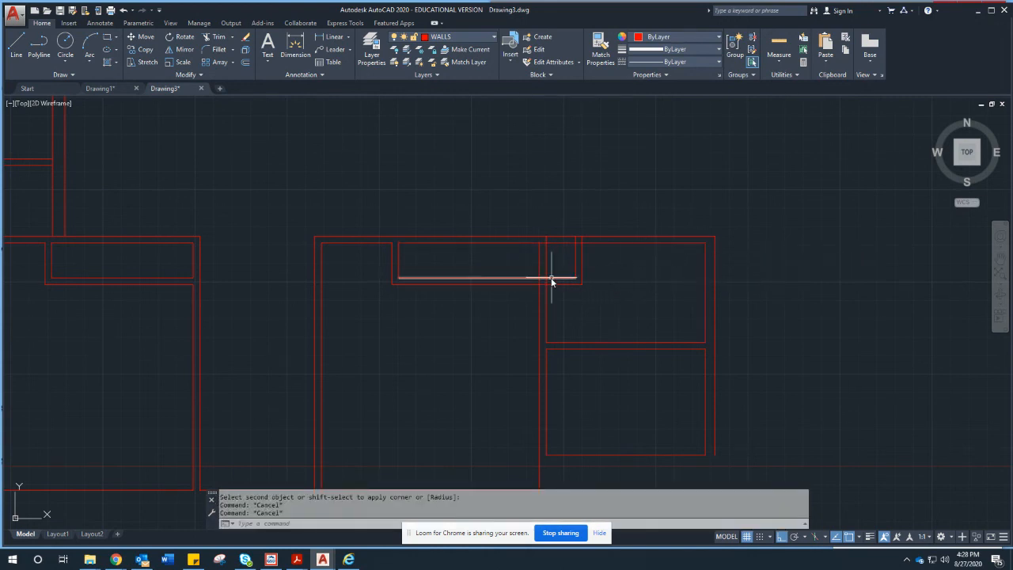
Step: Trim the left-hand line of the wall between the Flex room and pantry out of the recess's interior
text(tr)
key(Return)
click(616, 310)
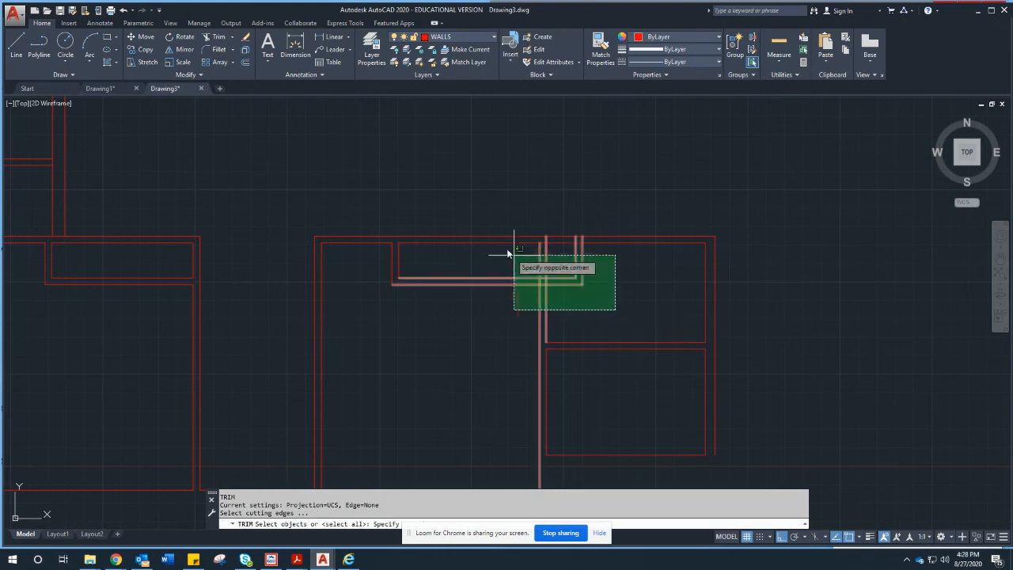
click(496, 222)
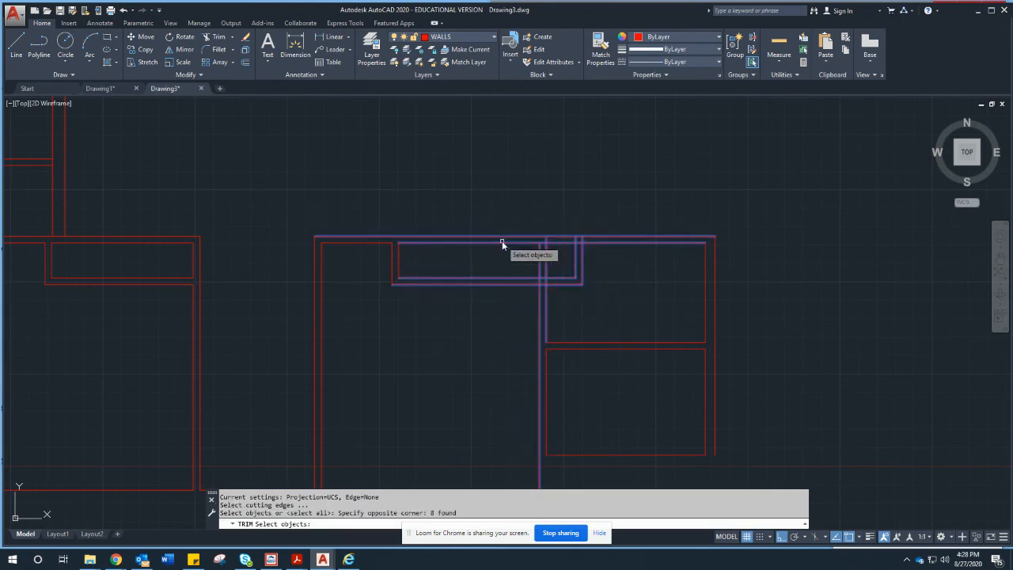
key(Return)
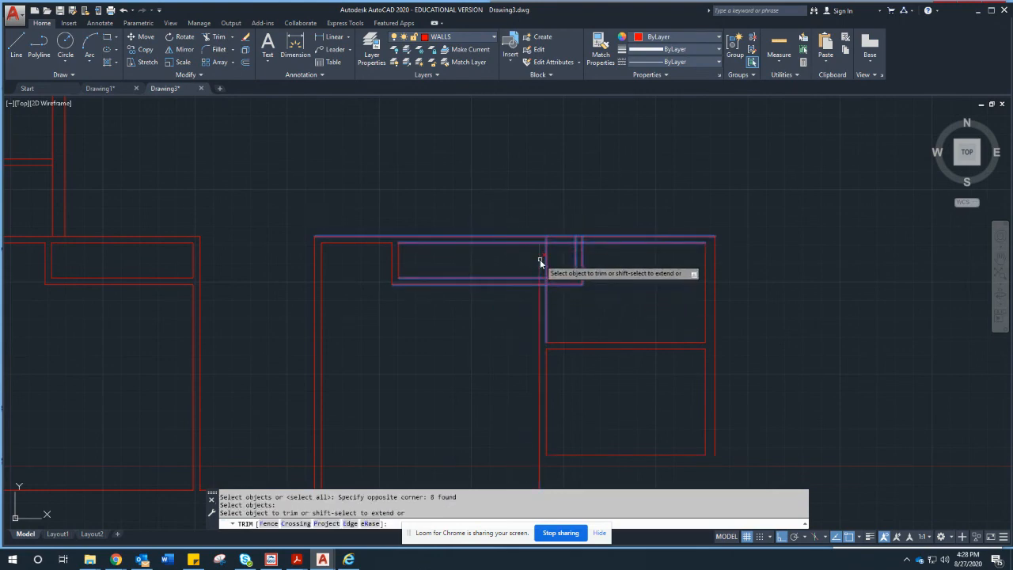
click(540, 260)
Step: Try trimming the dividing wall's right-hand line out of the recess's interior, and undo that trim
click(546, 260)
scroll(543, 261, up, 4)
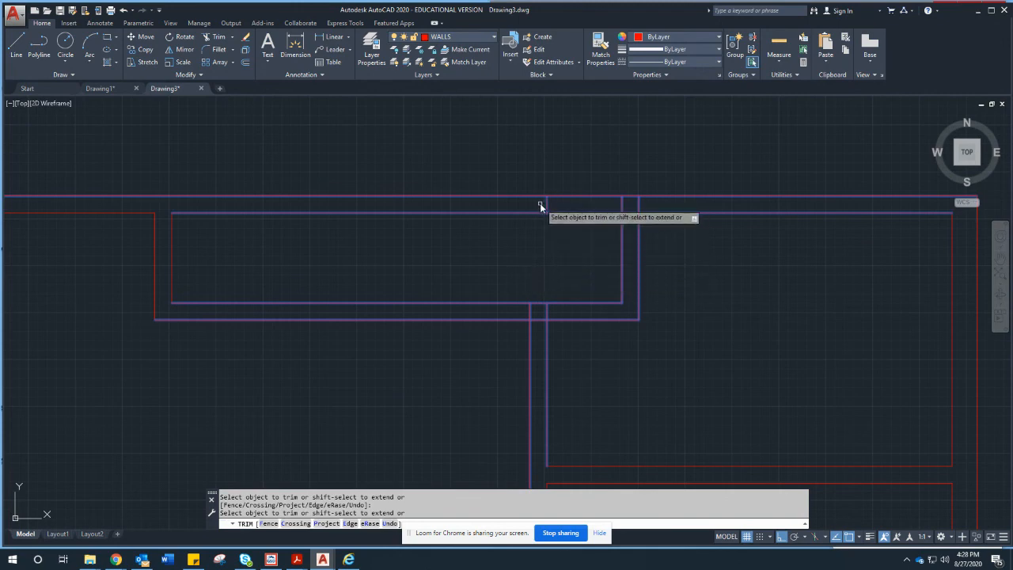
key(ctrl+z)
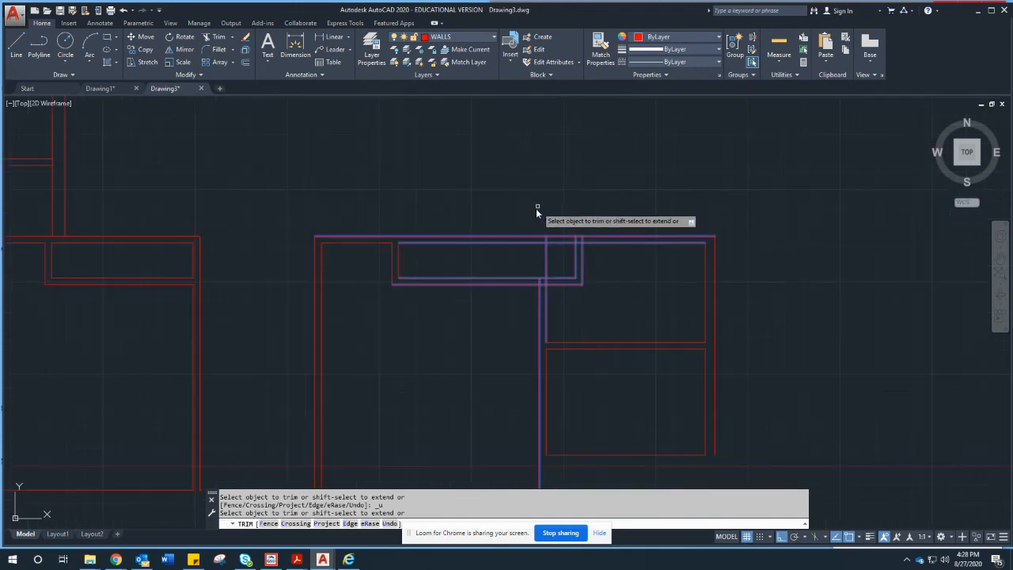
Step: Trim the dividing wall's right-hand line out of the recess and clear the crossing lines at its junction with the recess's lower wall
scroll(538, 245, up, 4)
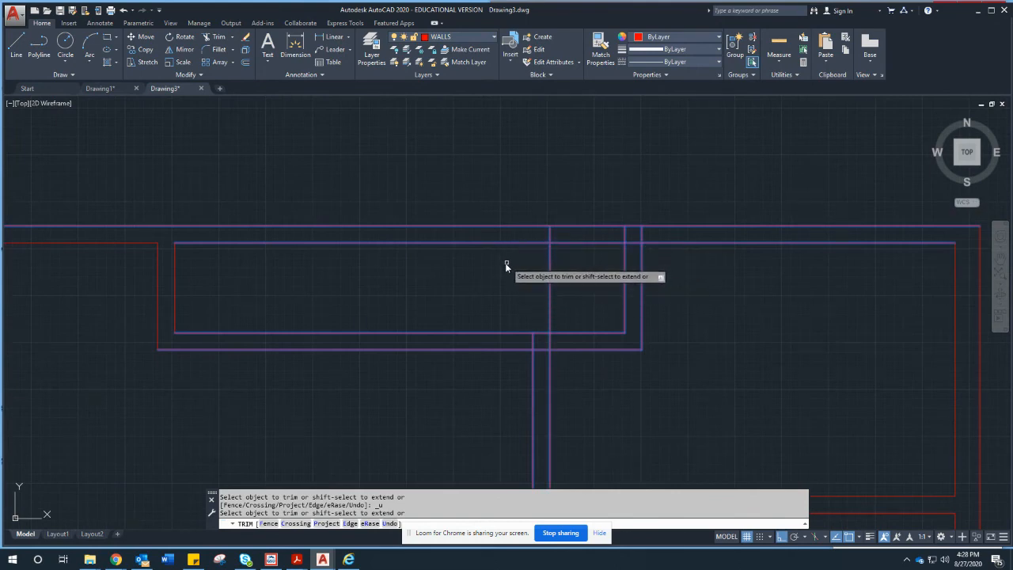
click(542, 236)
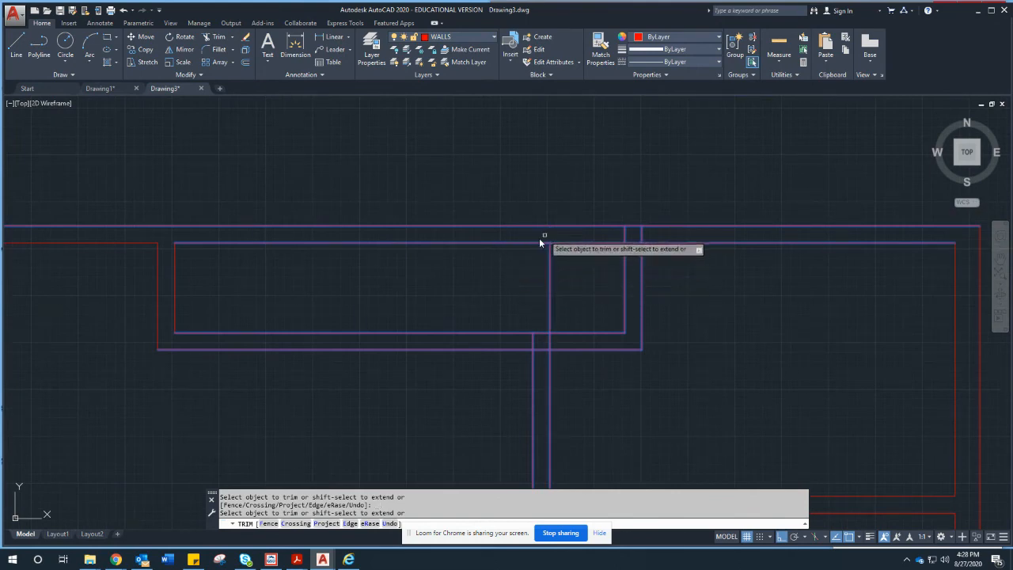
click(550, 274)
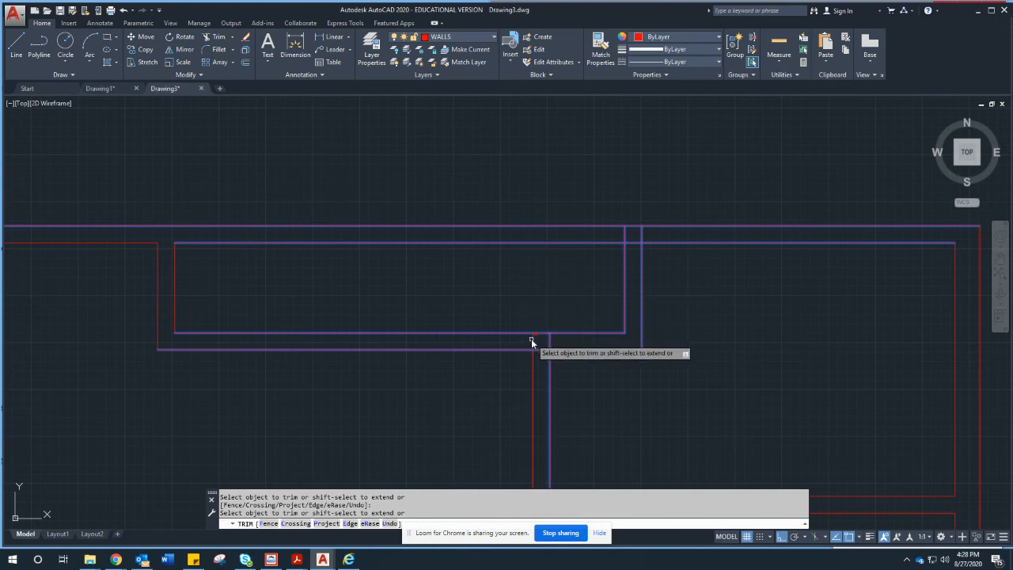
click(548, 341)
click(544, 350)
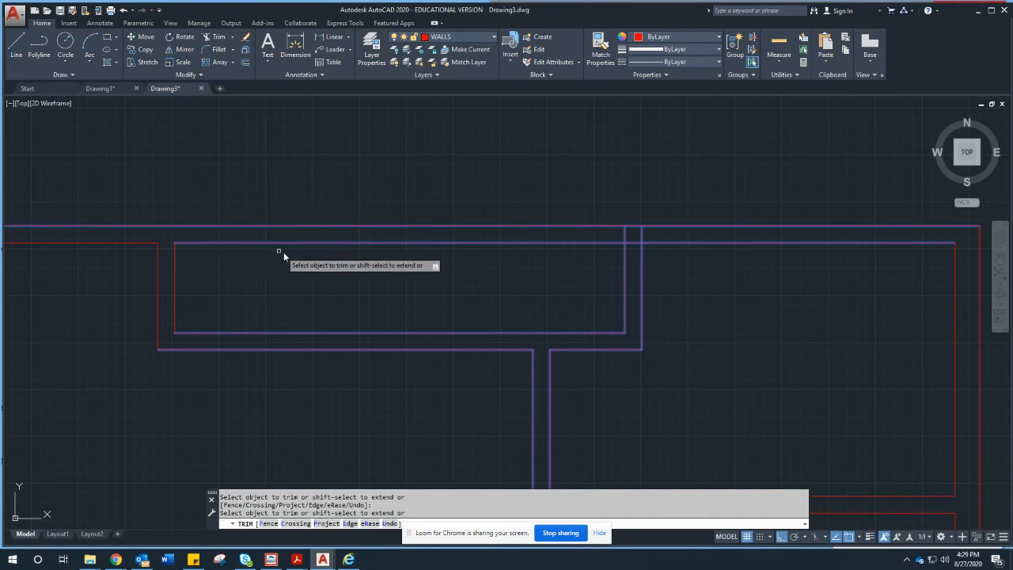
scroll(278, 253, down, 3)
scroll(438, 255, up, 2)
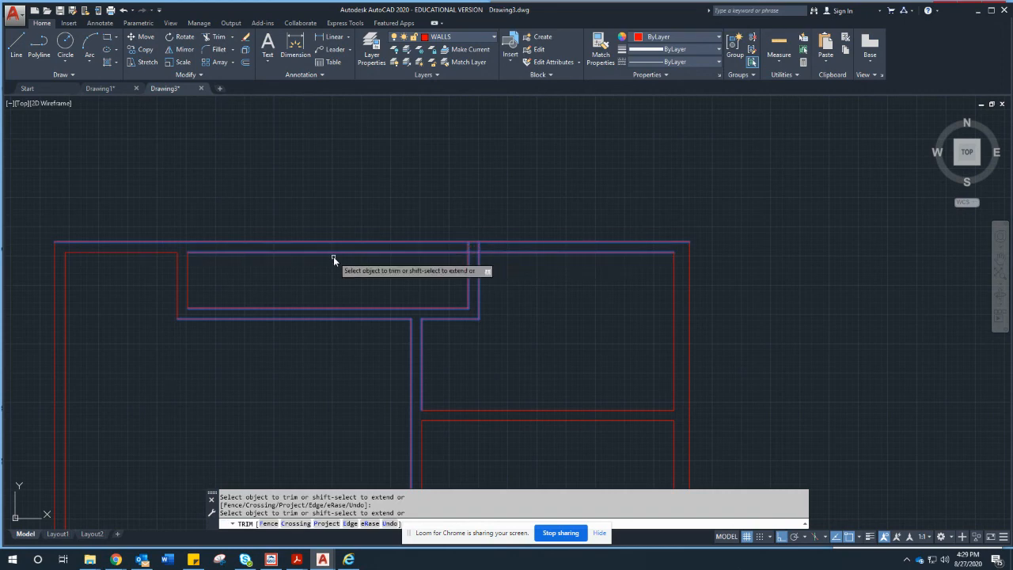
key(Escape)
Step: Extend the recess's inner left-hand line up to the outer top wall line
text(ex)
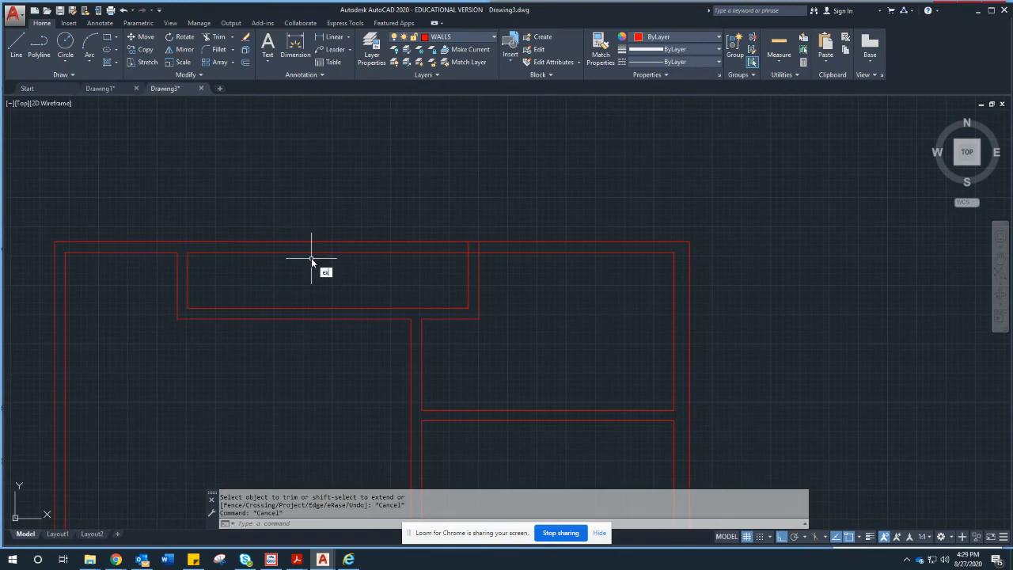
key(Return)
click(259, 242)
key(Return)
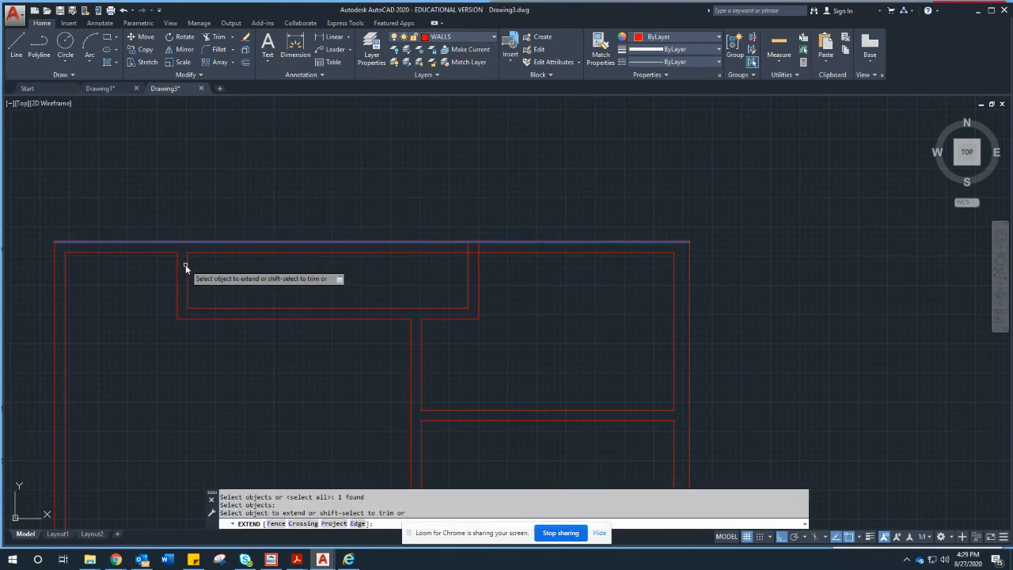
key(Escape)
key(Escape)
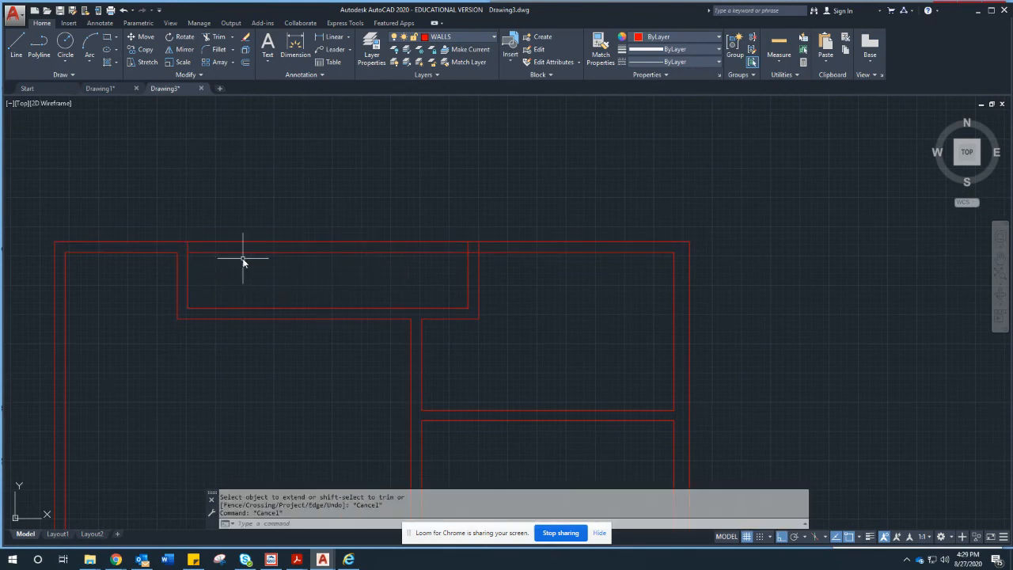
Step: Trim the inner and outer top wall lines between the recess's side walls to open the recess
text(tr)
key(Return)
click(509, 278)
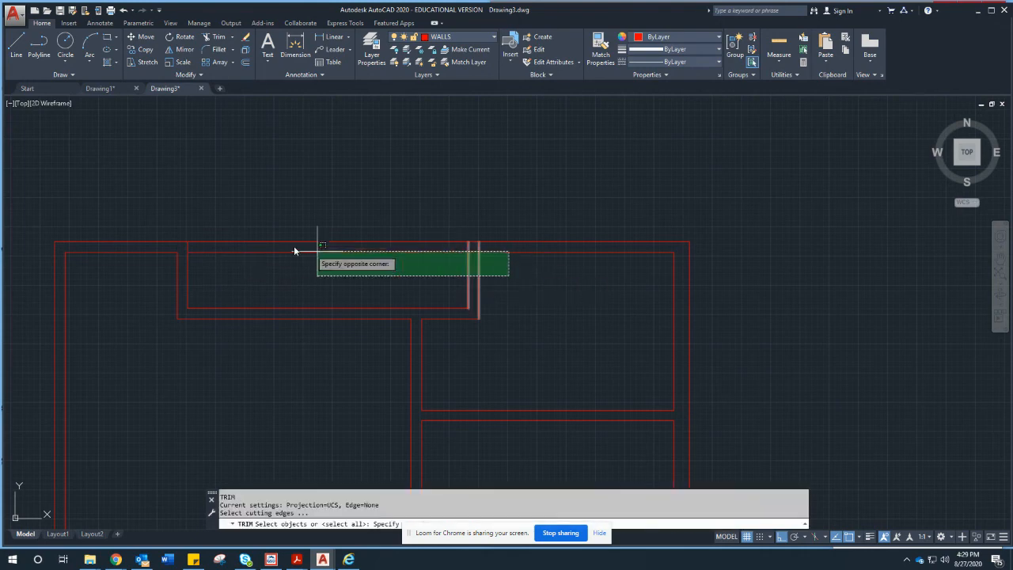
click(159, 231)
key(Return)
click(232, 252)
click(237, 241)
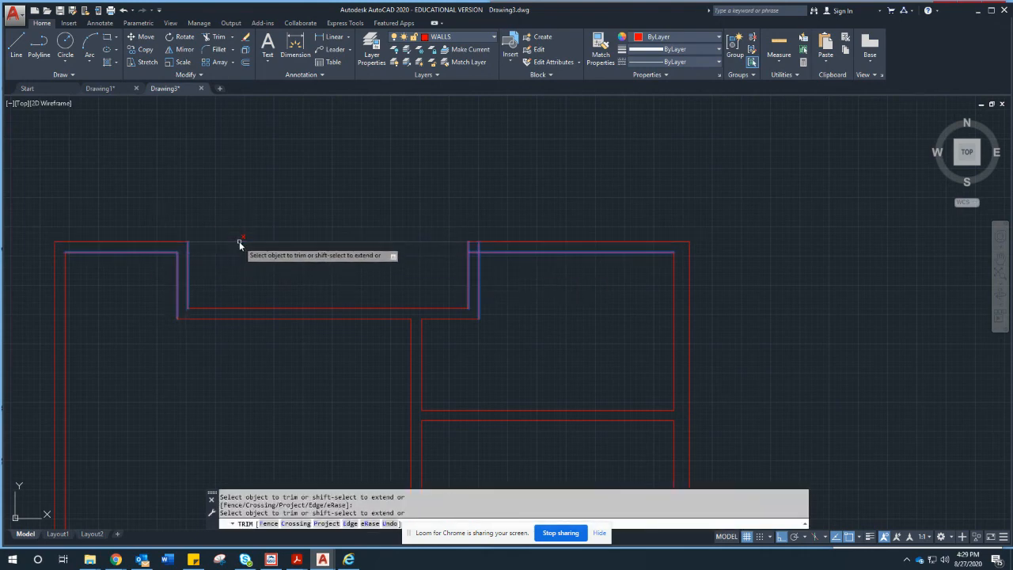
key(Escape)
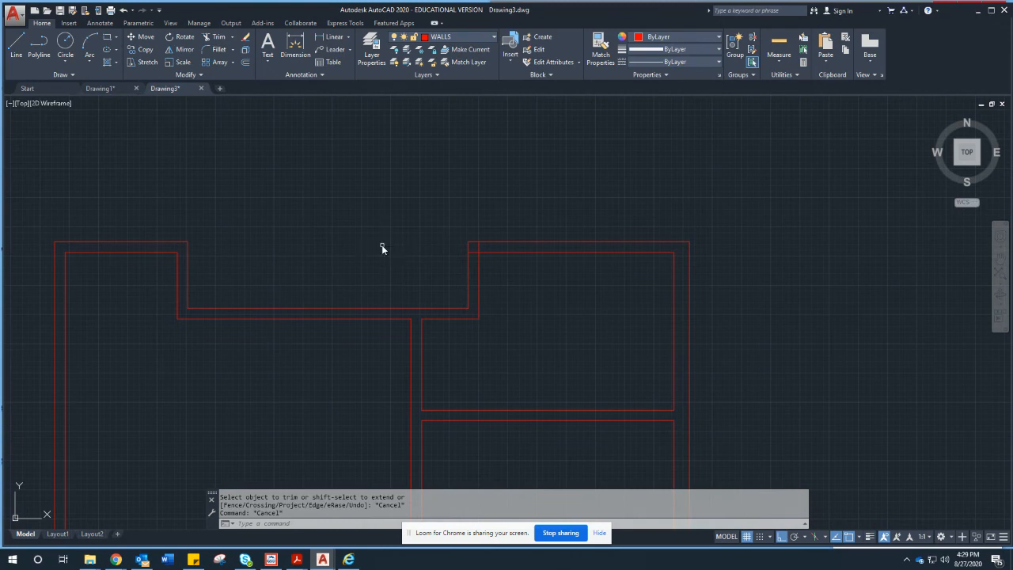
Step: Fillet the pantry's inner top line with the vertical line beside the recess into a square corner
text(f)
key(Return)
click(488, 252)
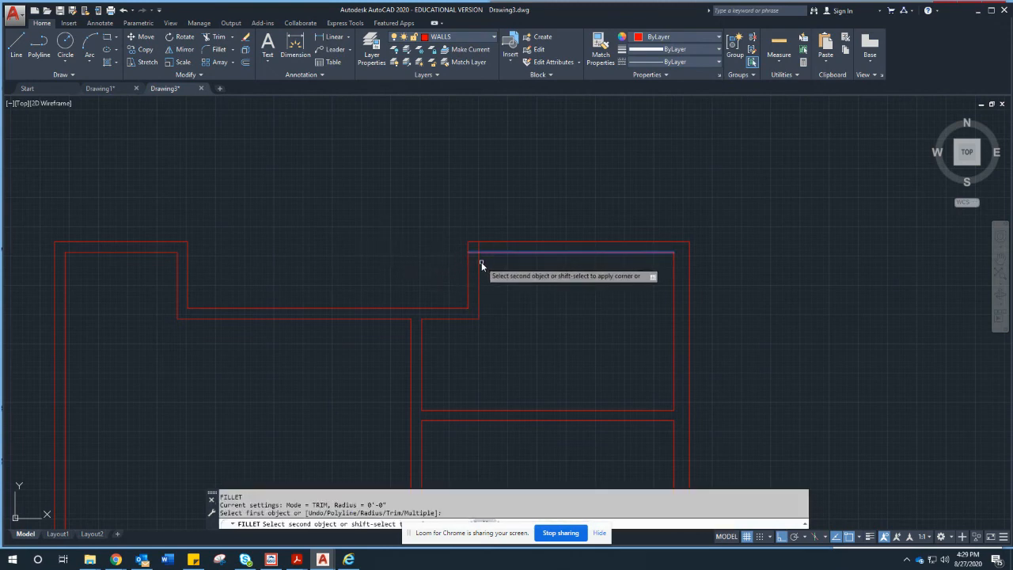
key(Escape)
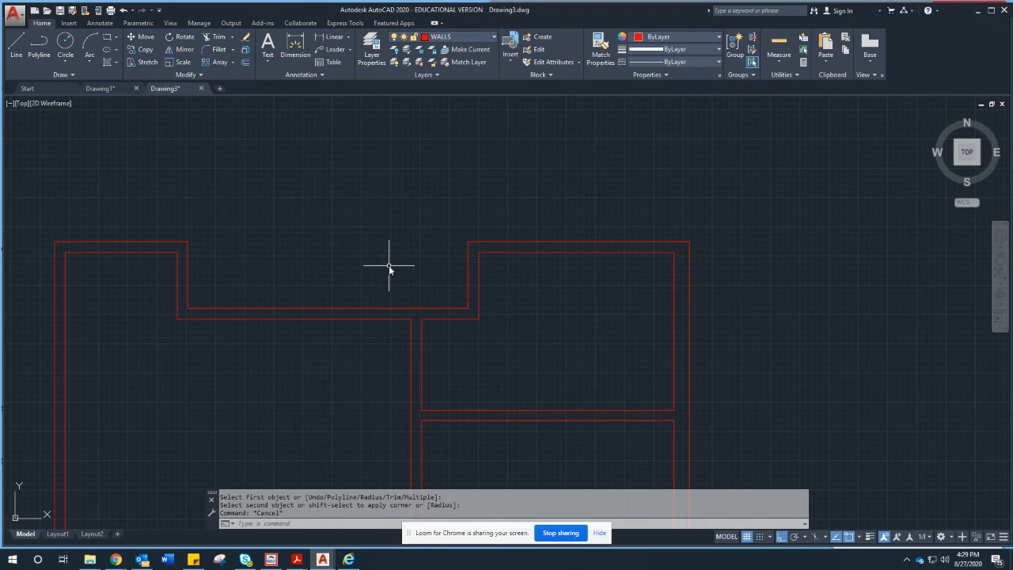
scroll(388, 269, down, 6)
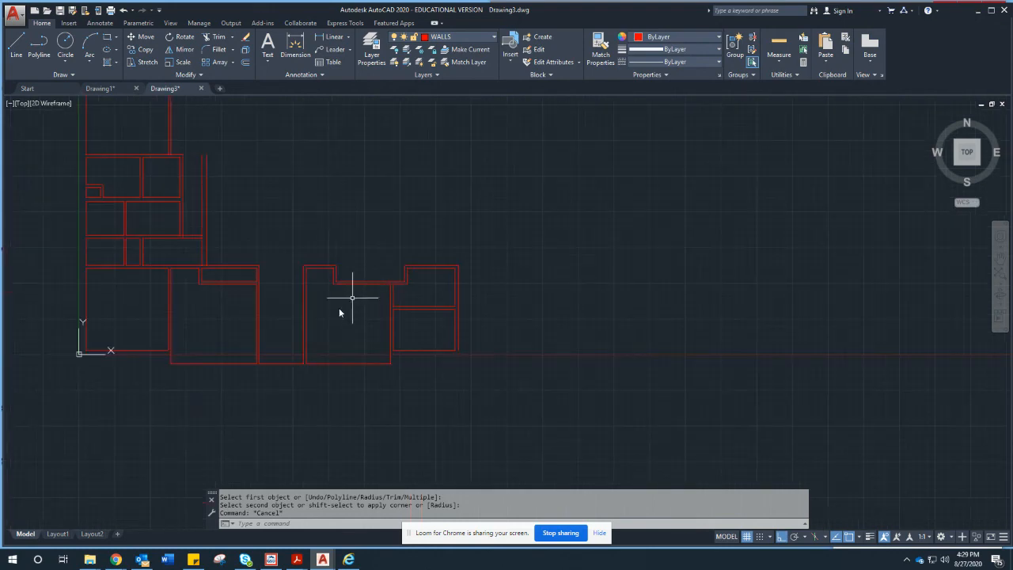
middle_drag(340, 310, 459, 330)
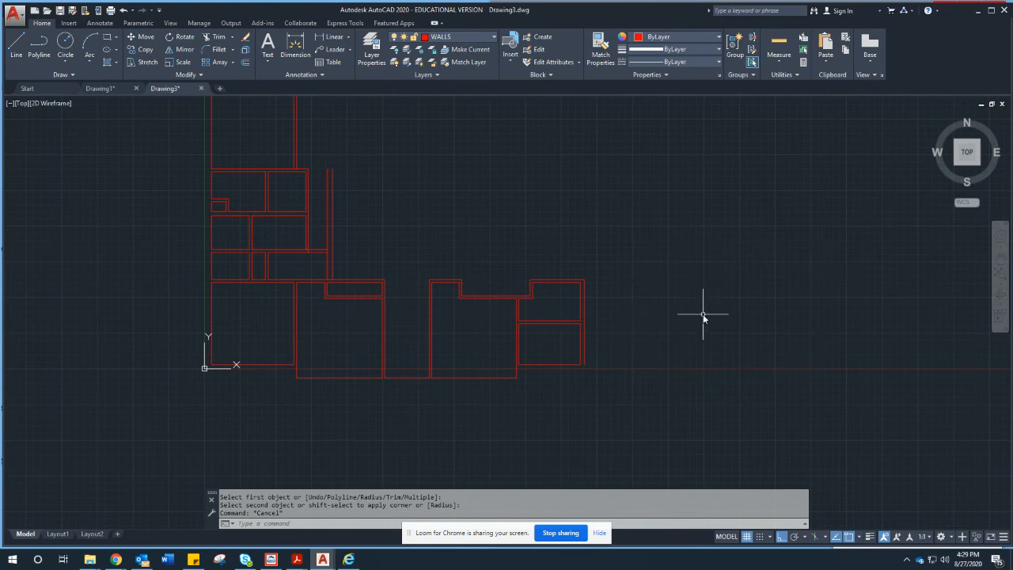
middle_drag(463, 291, 470, 335)
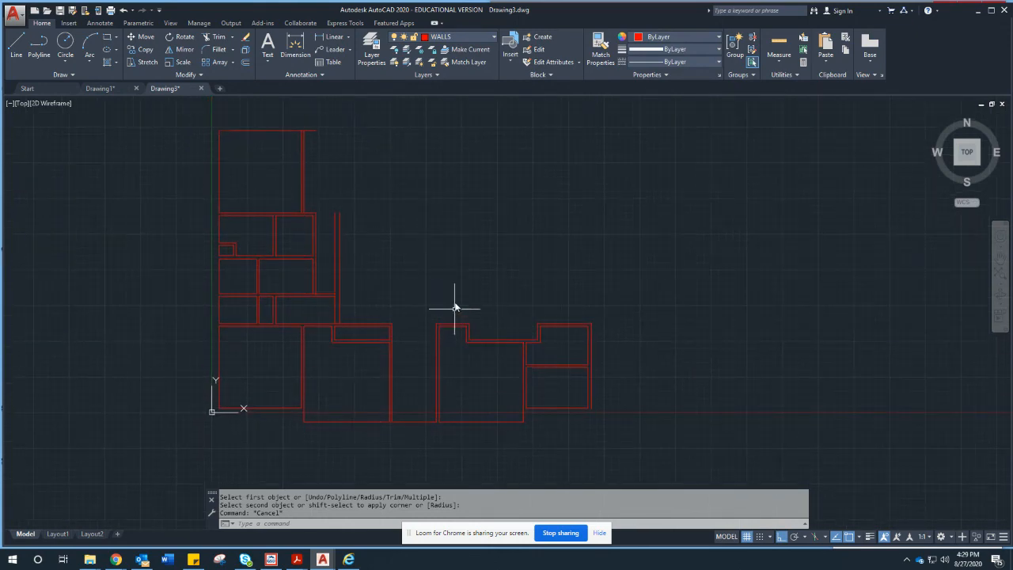
middle_drag(463, 211, 491, 272)
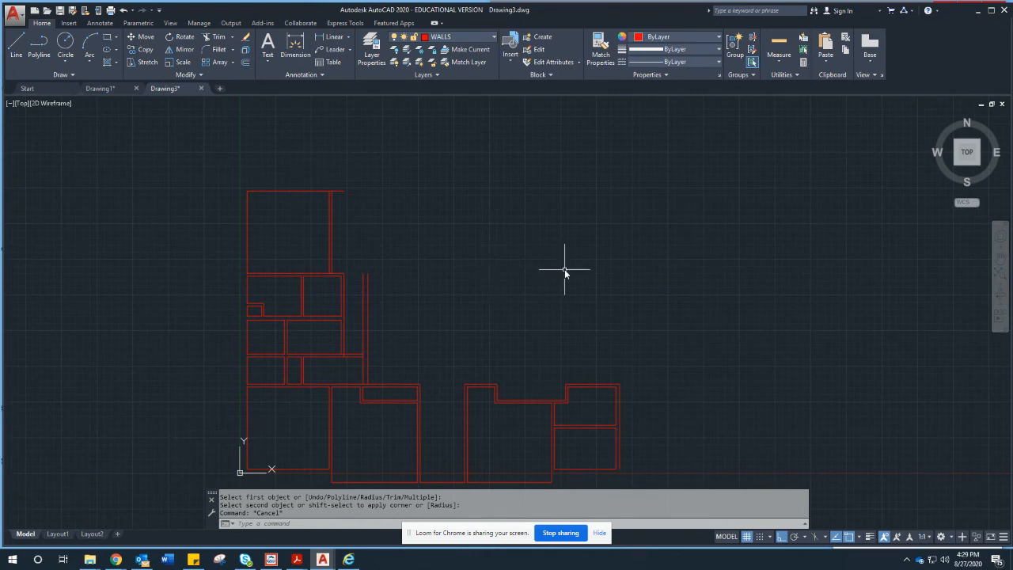
scroll(564, 269, down, 2)
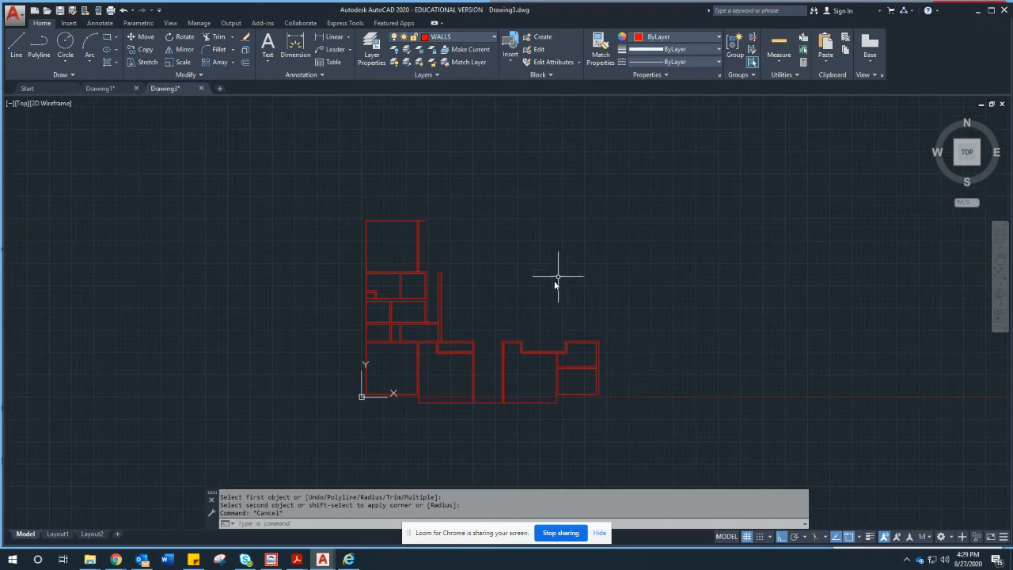